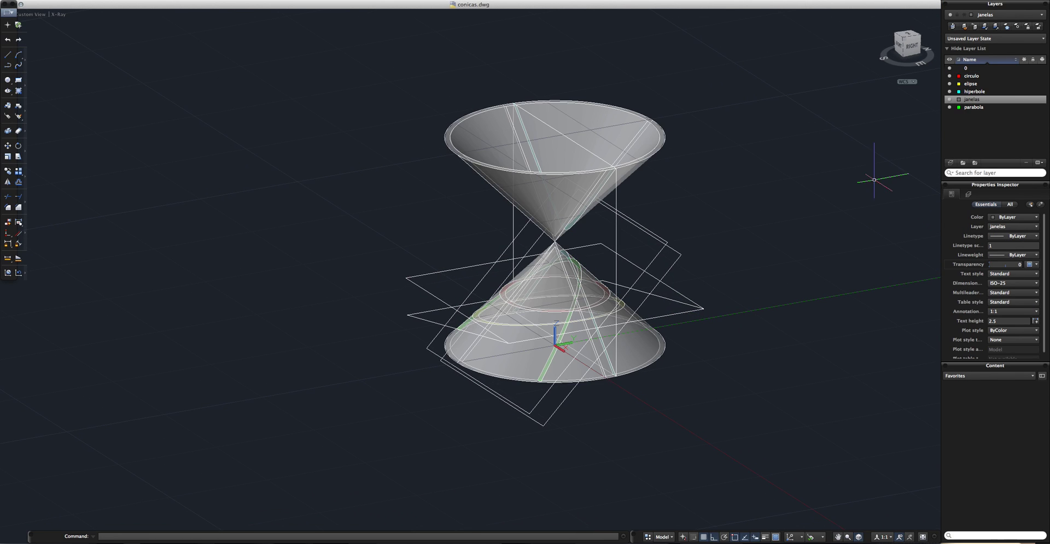
- Orbit around the existing double-cone model to inspect it and its section planes
mouse_move(785, 200)
middle_mouse_down("shift")
mouse_move(795, 208)
mouse_move(746, 199)
mouse_move(757, 274)
mouse_move(746, 208)
middle_mouse_up("shift")
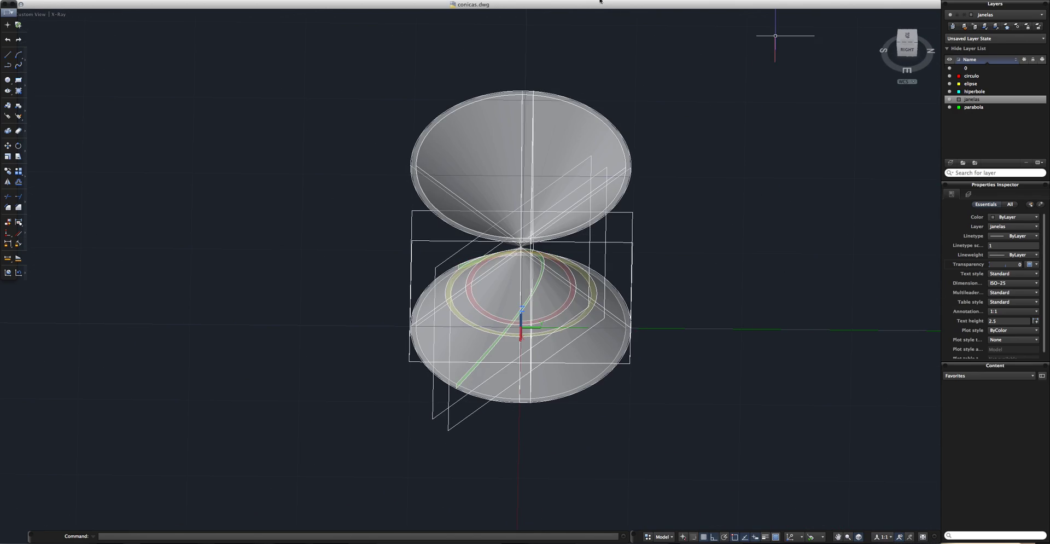
mouse_move(630, 338)
middle_mouse_down("shift")
mouse_move(579, 241)
mouse_move(687, 297)
mouse_move(670, 300)
mouse_move(654, 267)
mouse_move(500, 211)
mouse_move(680, 332)
mouse_move(565, 340)
mouse_move(567, 326)
mouse_move(481, 277)
mouse_move(410, 288)
mouse_move(598, 387)
mouse_move(572, 307)
mouse_move(688, 290)
mouse_move(659, 352)
mouse_move(654, 343)
middle_mouse_up("shift")
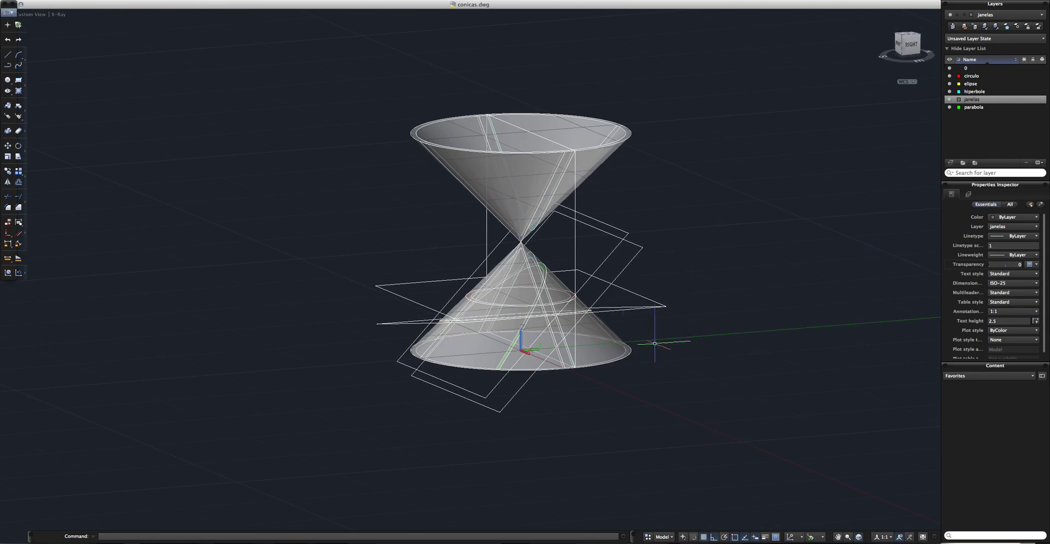
middle_click_drag(579, 257, 523, 187, "shift")
mouse_move(637, 219)
middle_mouse_down("shift")
mouse_move(757, 171)
mouse_move(788, 213)
middle_mouse_up("shift")
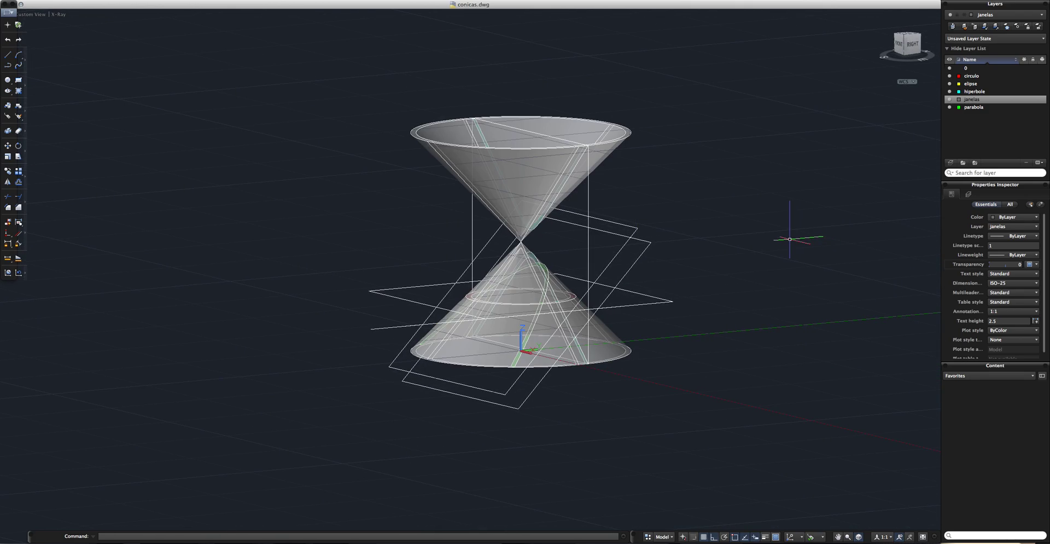
middle_click_drag(780, 252, 798, 300, "shift")
mouse_move(703, 235)
middle_mouse_down("shift")
mouse_move(780, 258)
mouse_move(774, 280)
mouse_move(708, 218)
middle_mouse_up("shift")
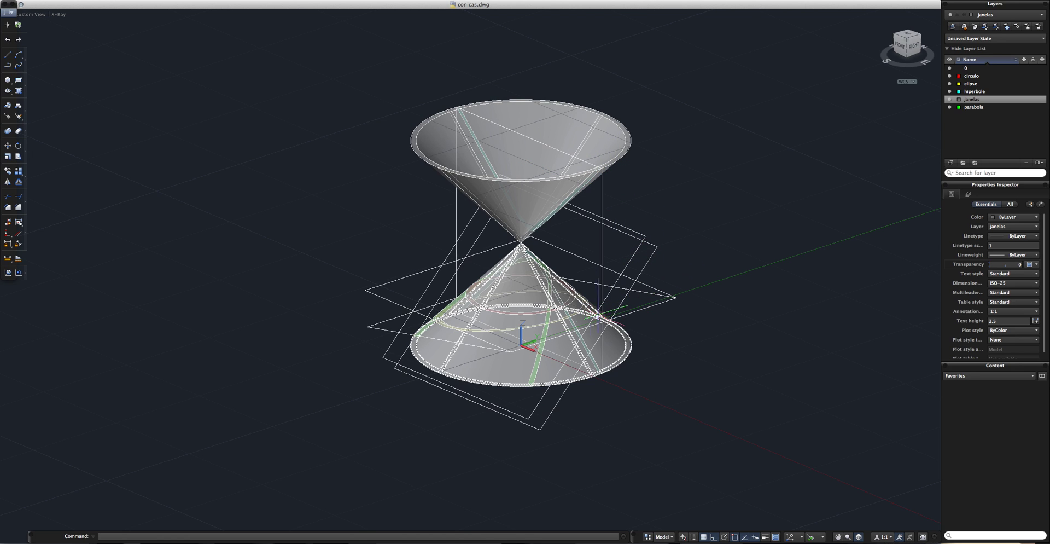
scroll(619, 224, "down", 4)
middle_click_drag(637, 222, 626, 248, "shift")
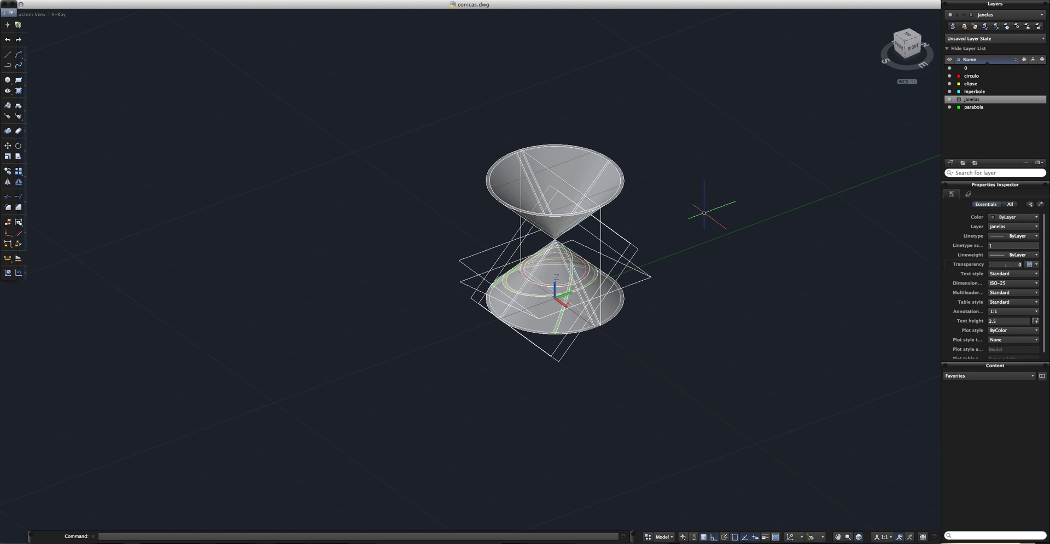
- Select every object with a crossing window and erase it all
scroll(492, 352, "up", 5)
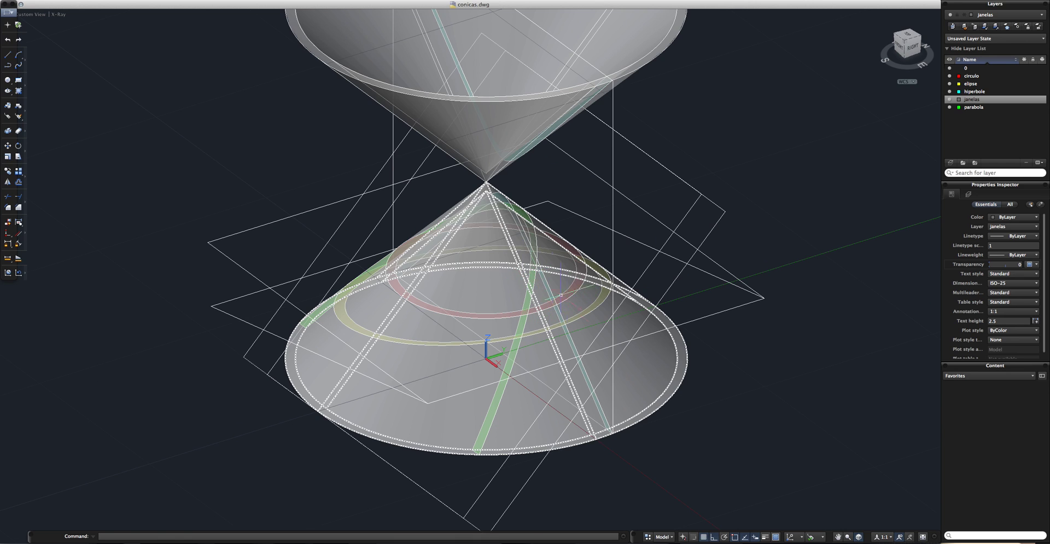
scroll(552, 279, "down", 5)
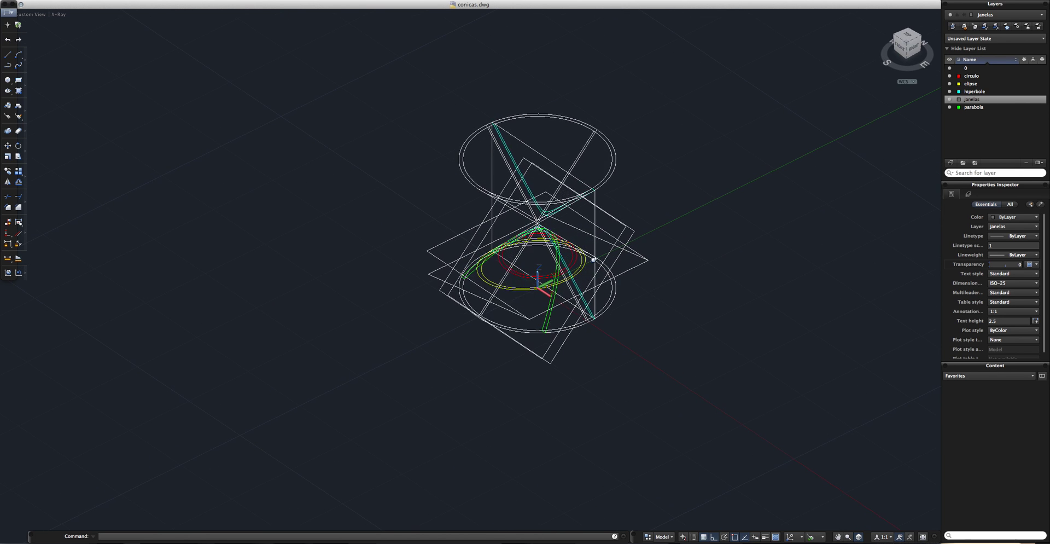
left_click_drag(703, 422, 348, 91)
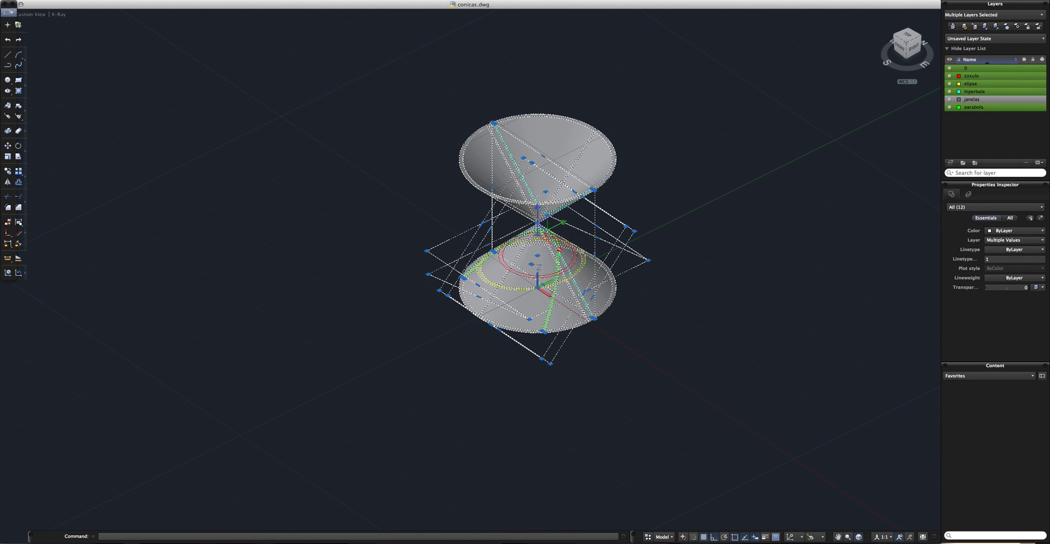
key("Delete")
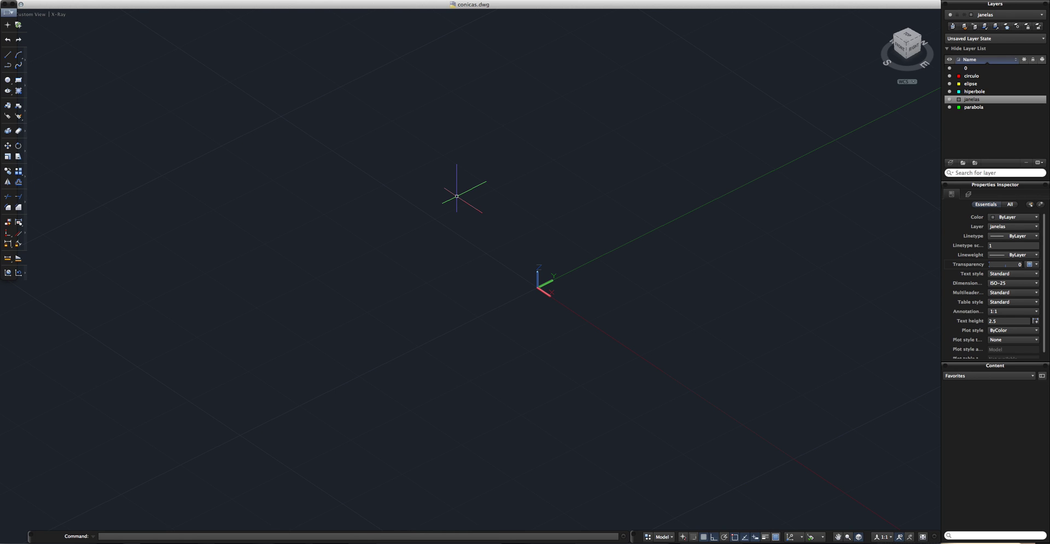
- Create a cone with base centre 0,0, base radius 10 and height 10, then select it
middle_click_drag(539, 238, 491, 229, "shift")
scroll(487, 295, "up", 2)
type("cone")
key("Return")
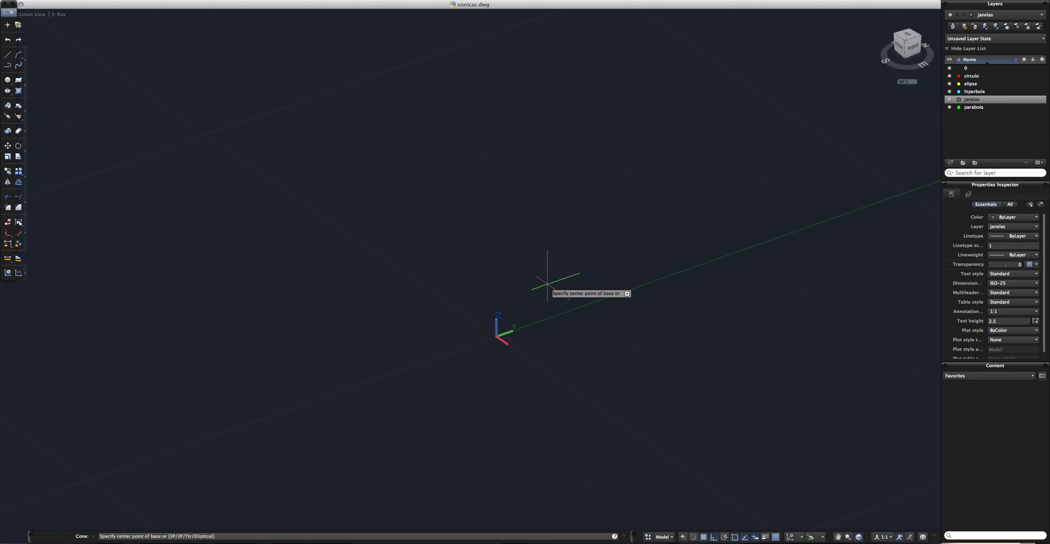
type("0,0")
key("Return")
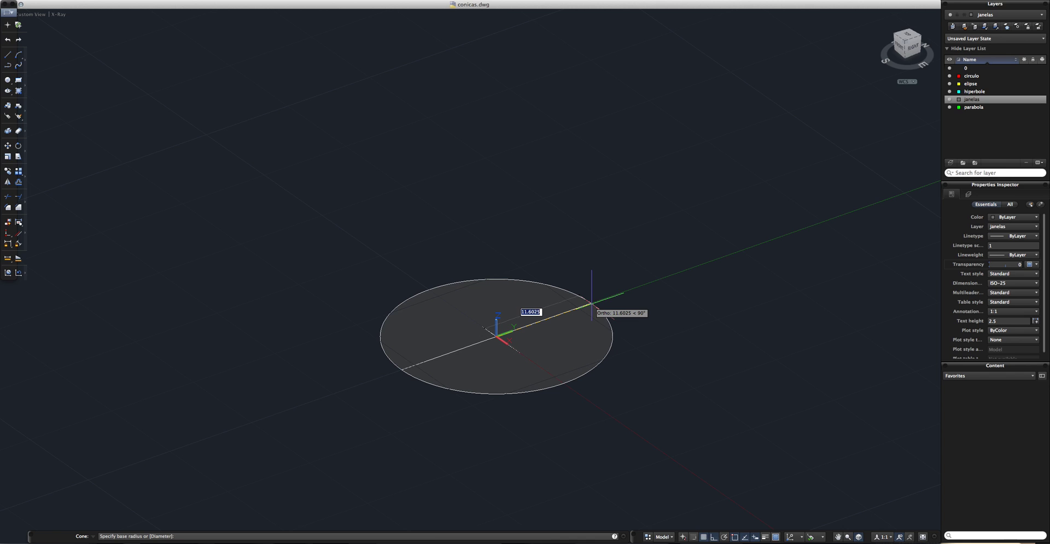
left_click(579, 308)
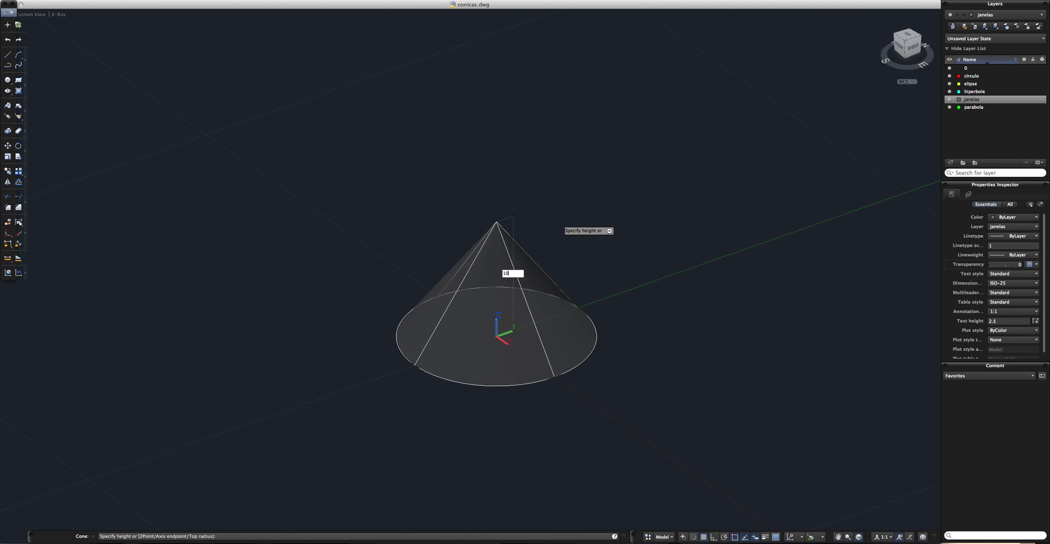
type("10")
key("Return")
left_click(550, 257)
left_click(422, 243)
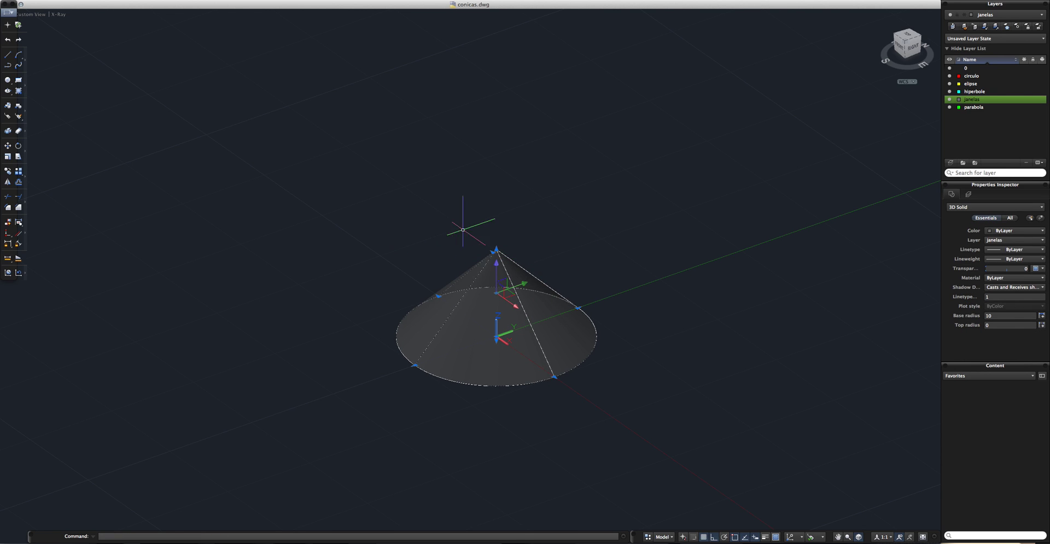
right_click(463, 229)
- Move the cone to layer 0 and make layer 0 current
left_click(500, 236)
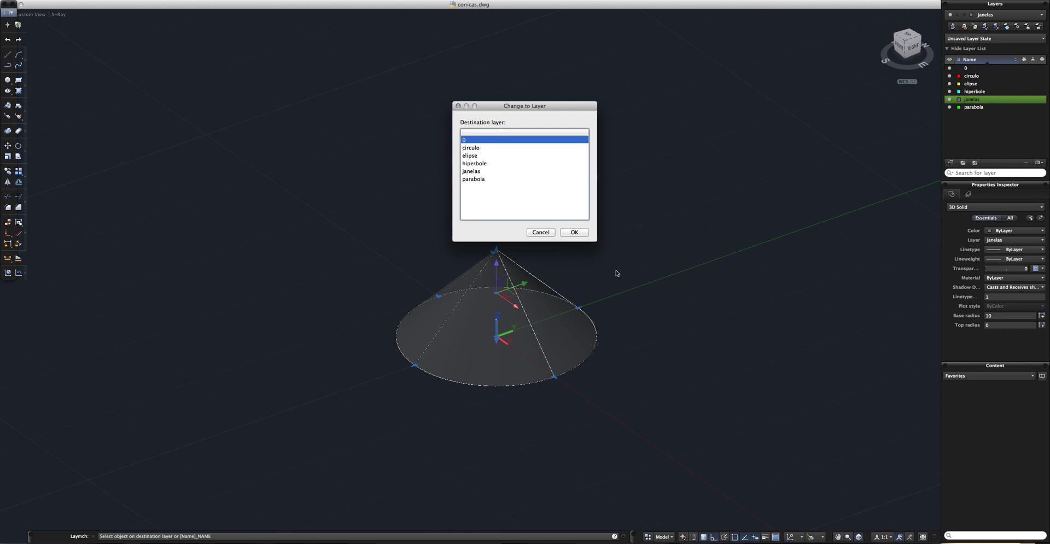
key("Return")
double_click(977, 69)
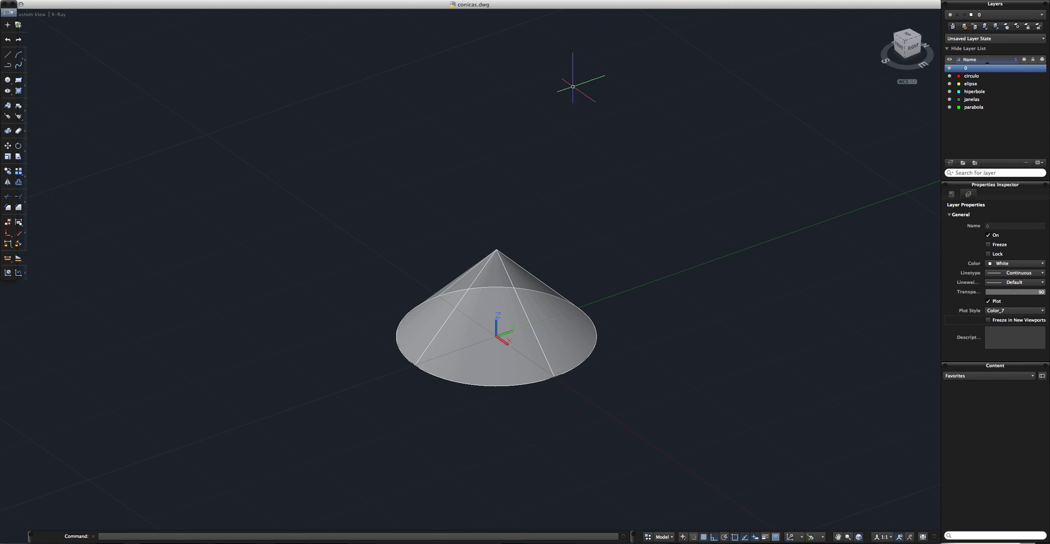
- Check the visual style list, keeping X-ray, and orbit around the cone from several angles
left_click(62, 14)
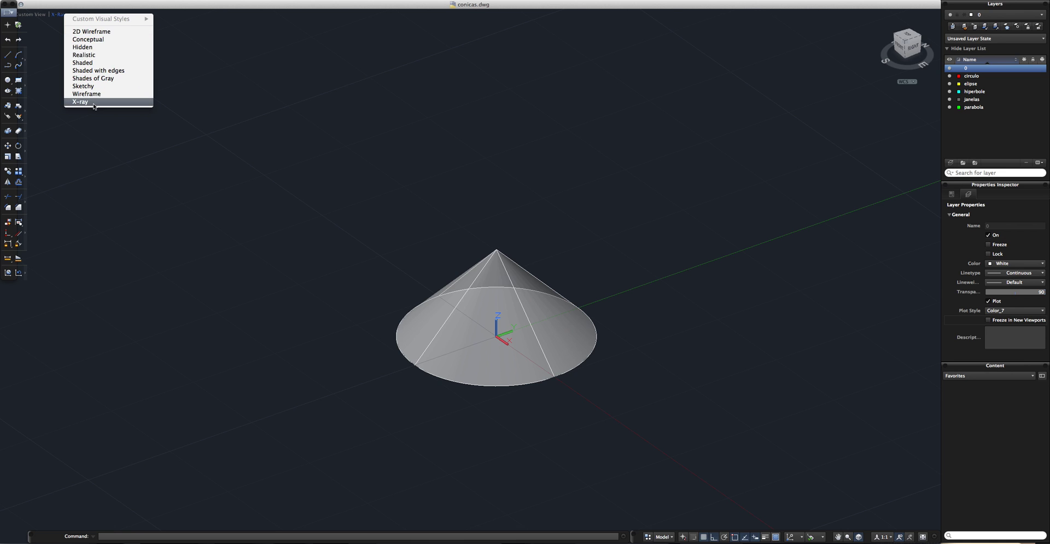
left_click(356, 173)
middle_click_drag(669, 378, 655, 366, "shift")
scroll(440, 327, "up", 3)
middle_click_drag(671, 411, 635, 280, "shift")
middle_click_drag(694, 387, 674, 357, "shift")
middle_click_drag(592, 367, 528, 321, "shift")
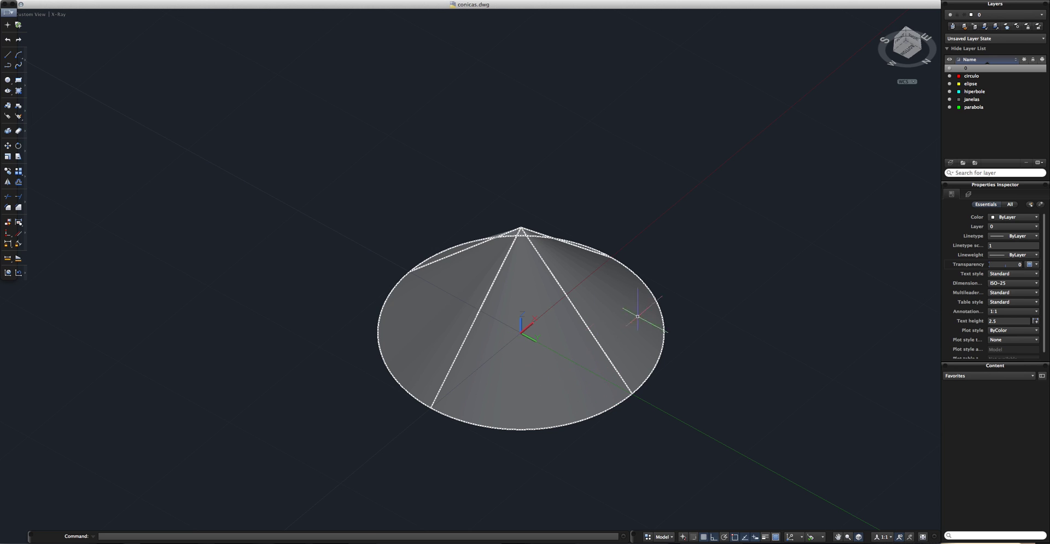
middle_click_drag(521, 233, 693, 350, "shift")
left_click(693, 350)
- Copy the cone from its apex base point to a vertical offset entered as --.5
left_click(635, 248)
type("copy")
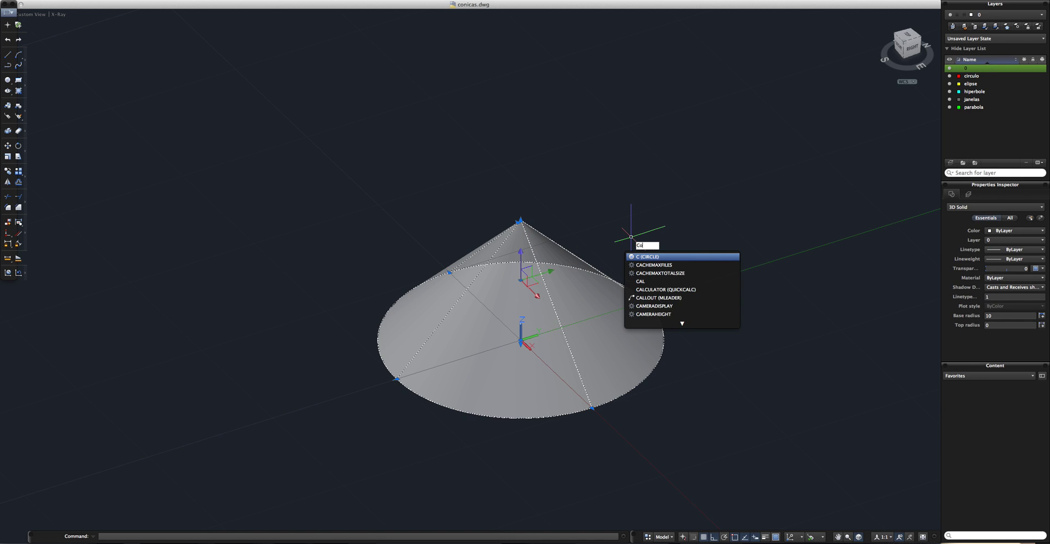
key("Return")
scroll(629, 241, "down", 3)
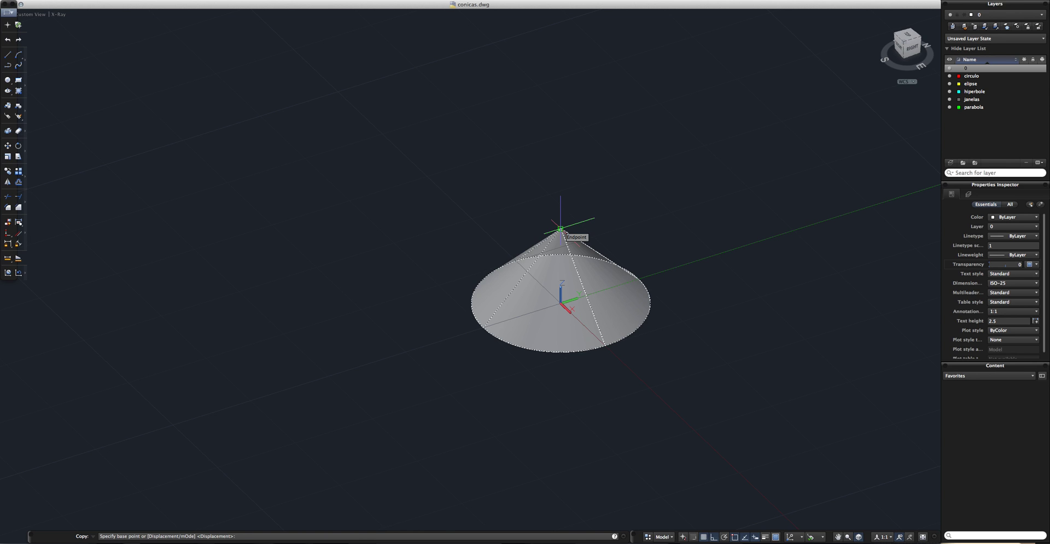
left_click(561, 228)
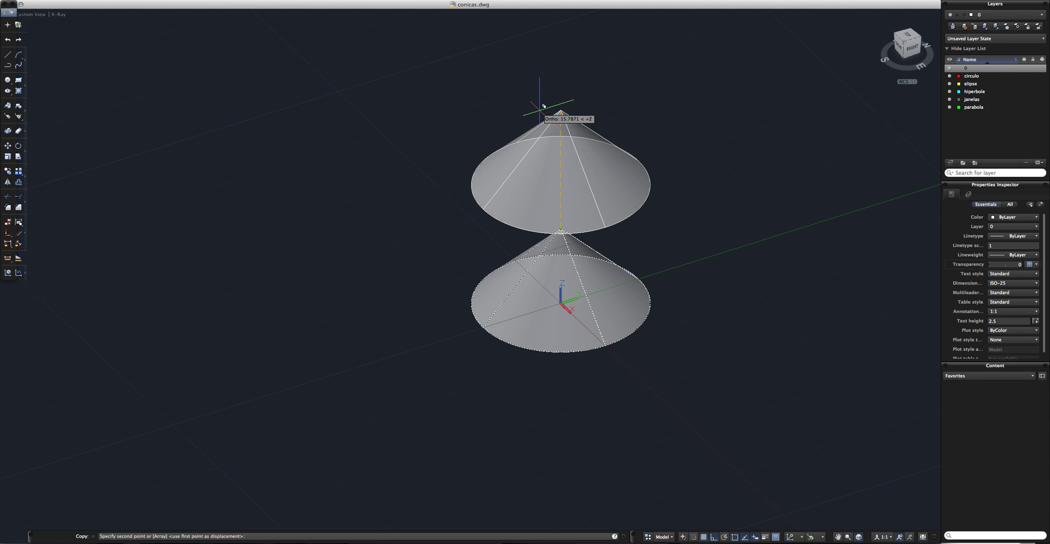
type("-")
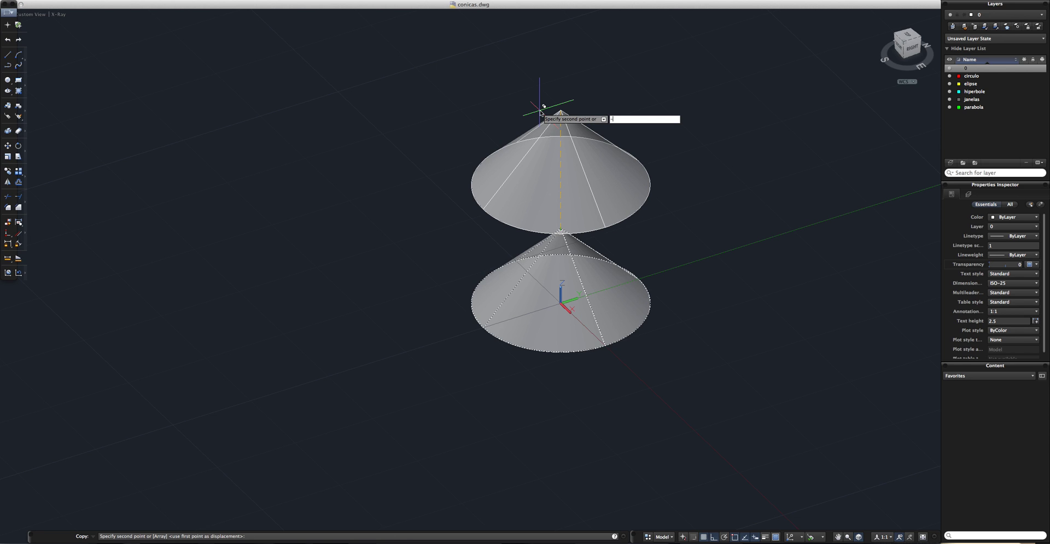
type("-.5")
key("Return")
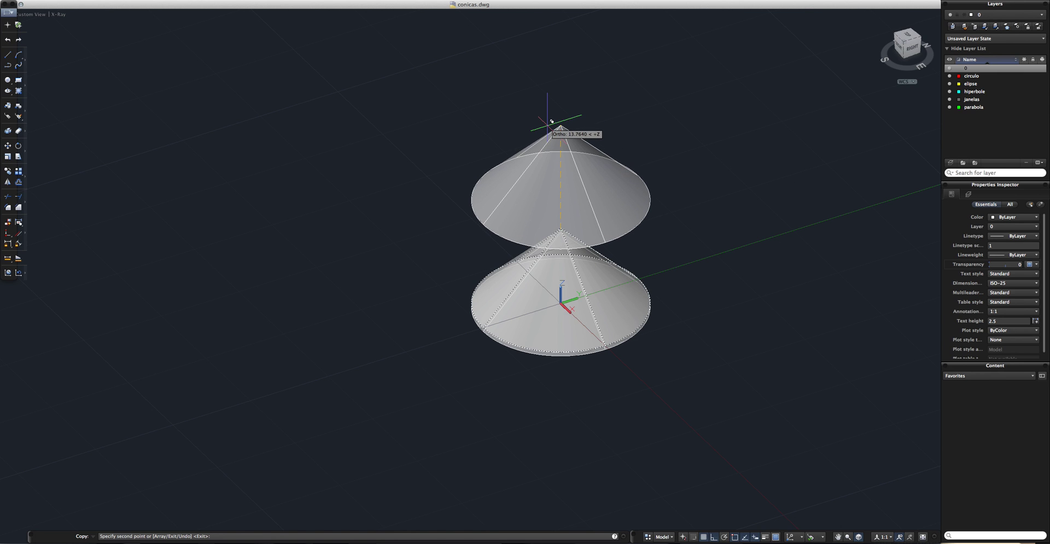
middle_click_drag(675, 305, 659, 262, "shift")
- Subtract the inner cone copy from the outer cone, then orbit to check the open hollow base
scroll(593, 300, "up", 5)
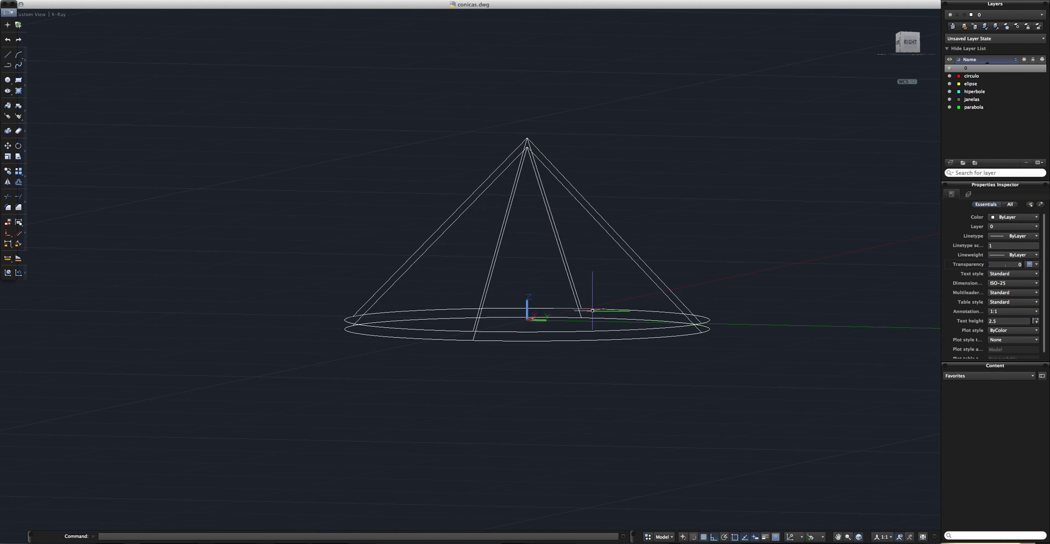
mouse_move(677, 343)
middle_mouse_down("shift")
mouse_move(633, 303)
mouse_move(724, 405)
mouse_move(688, 402)
middle_mouse_up("shift")
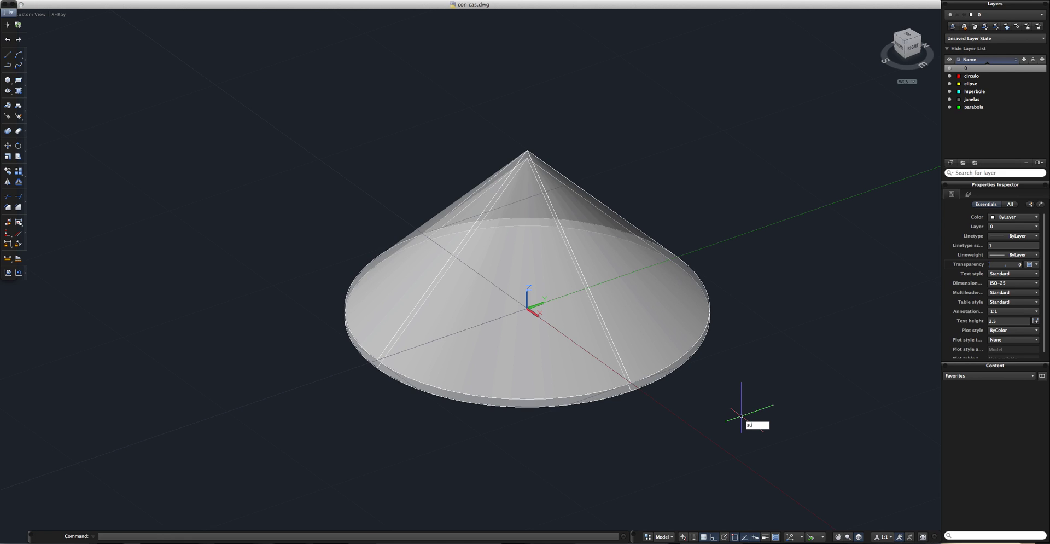
type("t")
key("Return")
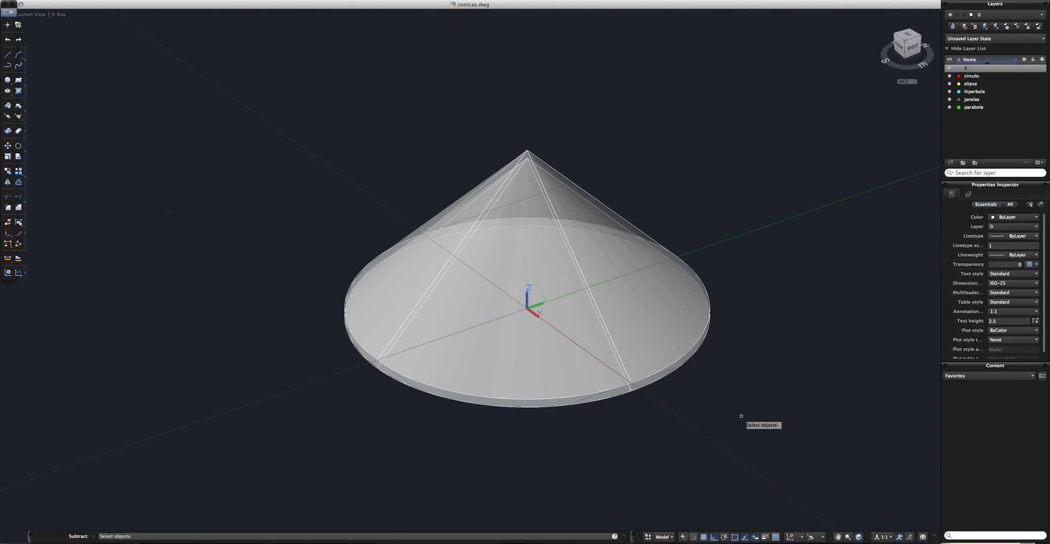
left_click(700, 336)
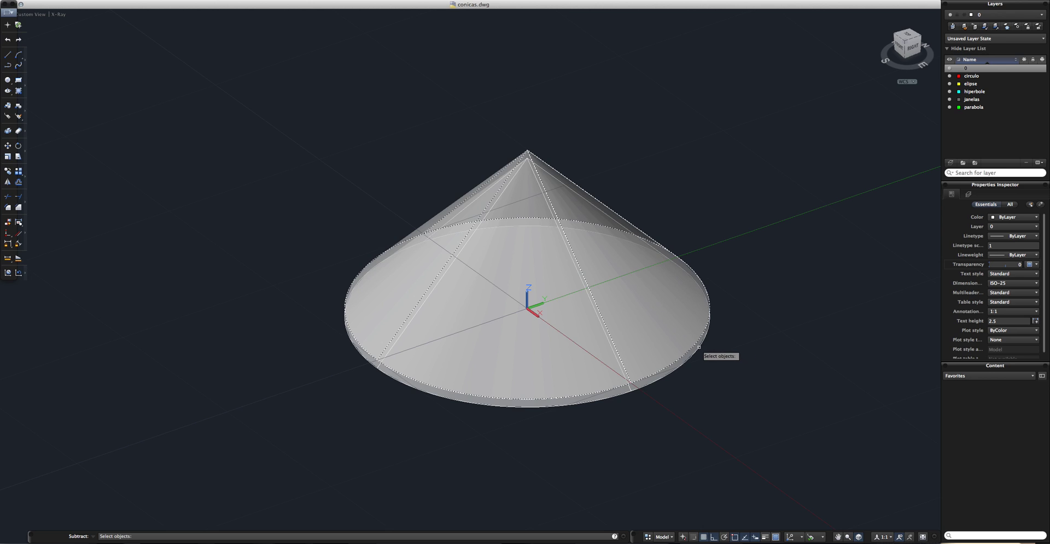
key("Return")
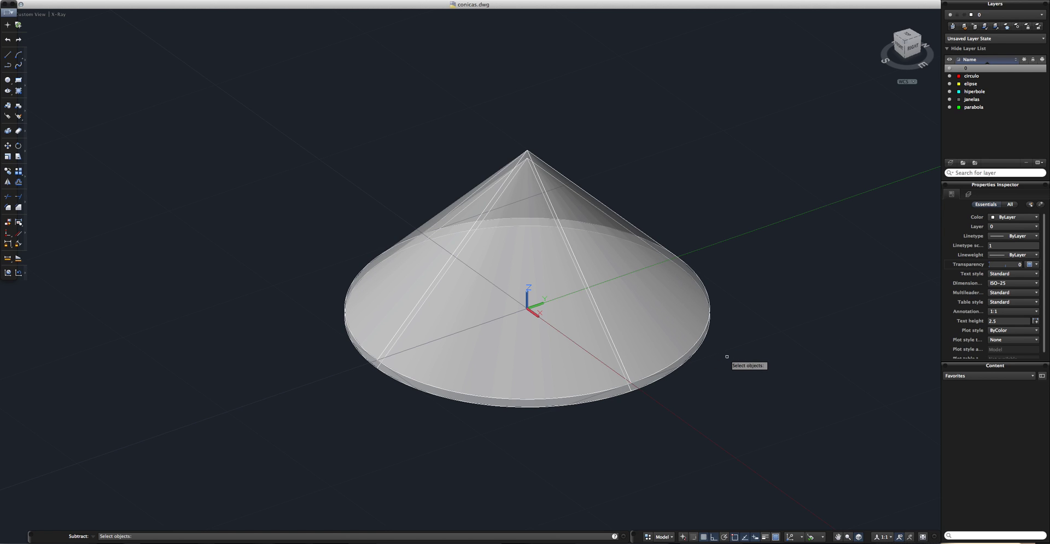
left_click(696, 351)
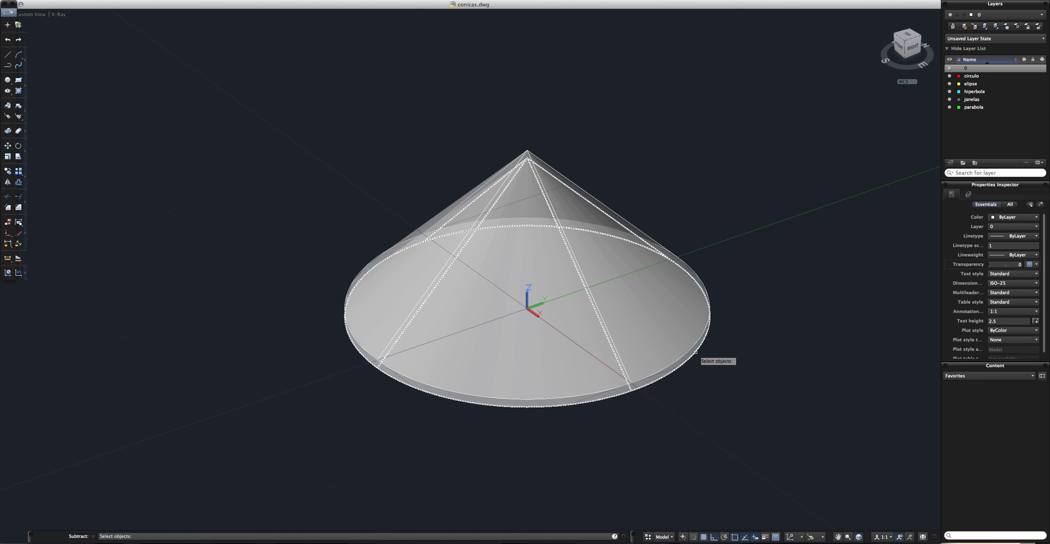
key("Return")
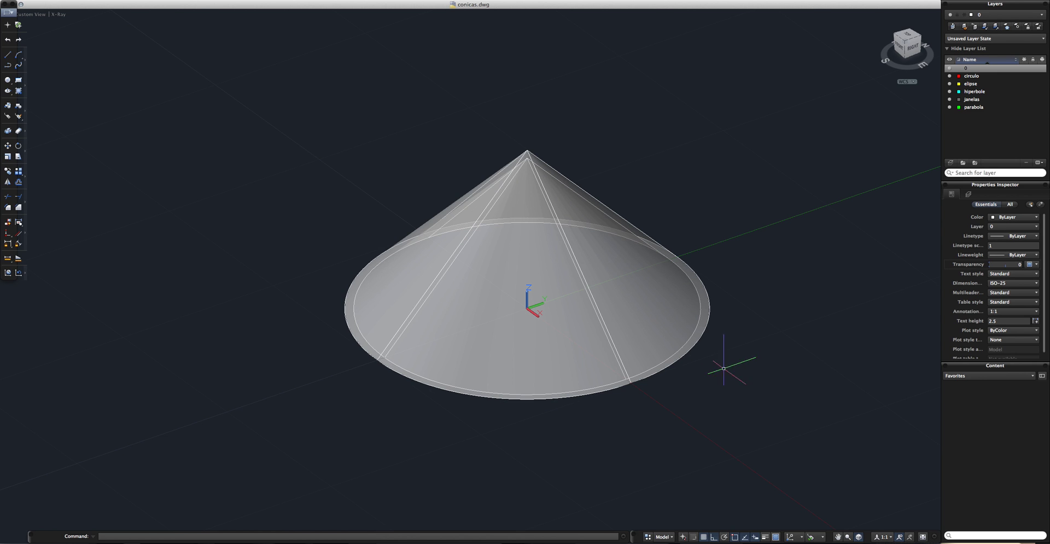
middle_click_drag(727, 400, 715, 230, "shift")
mouse_move(766, 296)
middle_mouse_down("shift")
mouse_move(746, 247)
mouse_move(830, 365)
mouse_move(815, 350)
middle_mouse_up("shift")
mouse_move(680, 188)
middle_mouse_down("shift")
mouse_move(619, 307)
mouse_move(618, 244)
middle_mouse_up("shift")
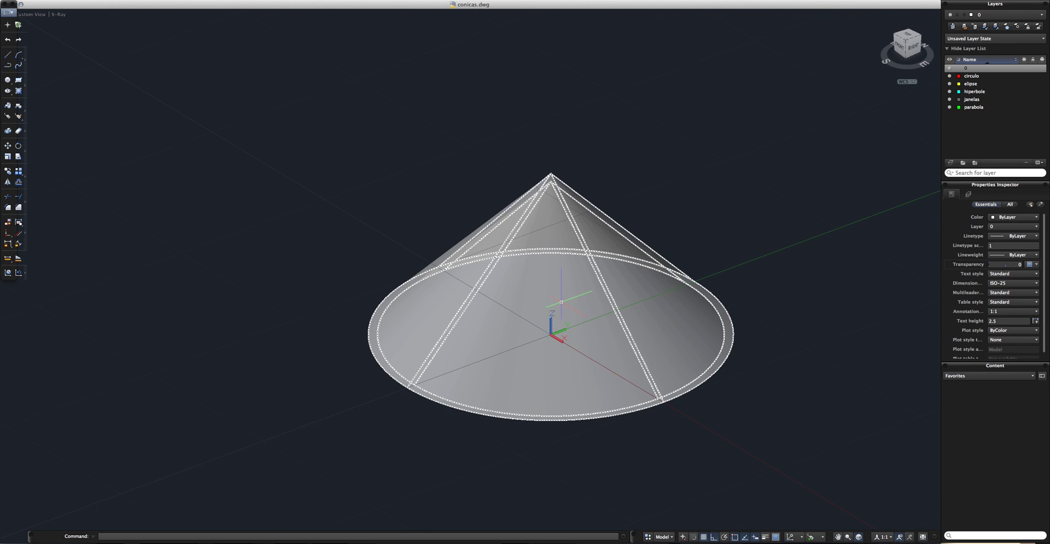
- Measure the distance from the cone's base centre to its rim, giving 9.5
key("Return")
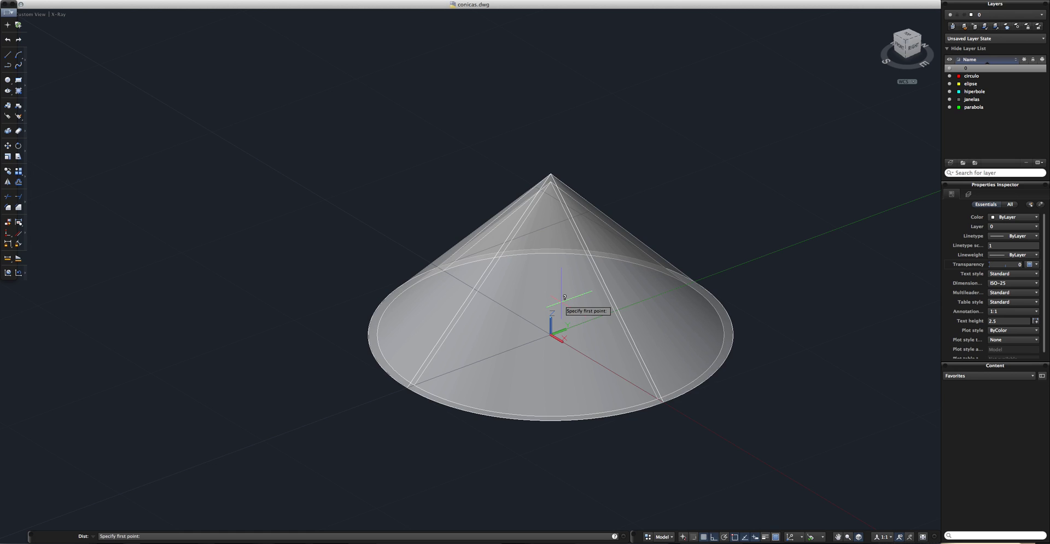
left_click(551, 331)
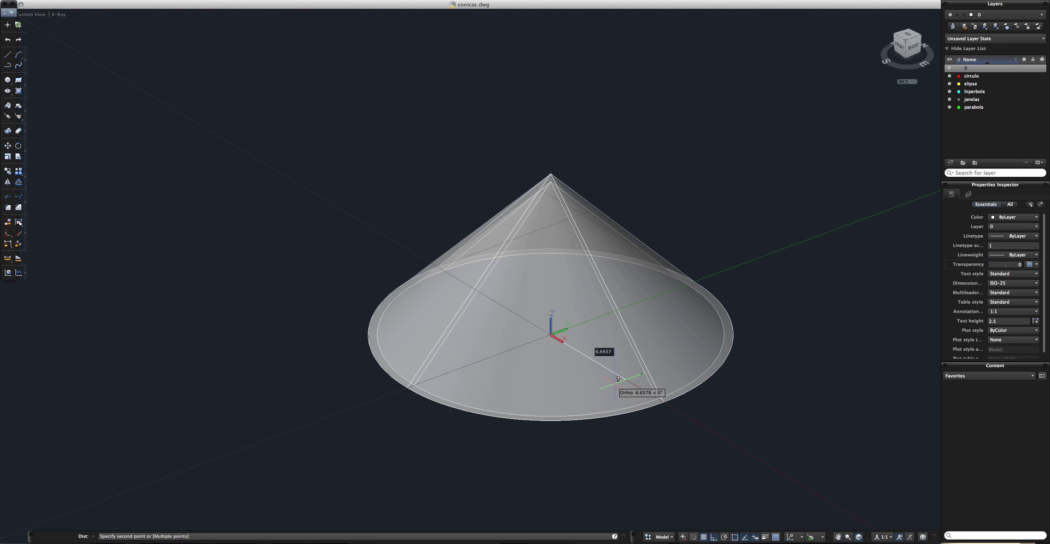
left_click(658, 399)
scroll(749, 376, "down", 5)
mouse_move(748, 373)
middle_mouse_down("shift")
mouse_move(663, 325)
mouse_move(715, 374)
mouse_move(733, 375)
mouse_move(563, 315)
mouse_move(657, 388)
middle_mouse_up("shift")
scroll(564, 315, "up", 5)
scroll(589, 342, "down", 4)
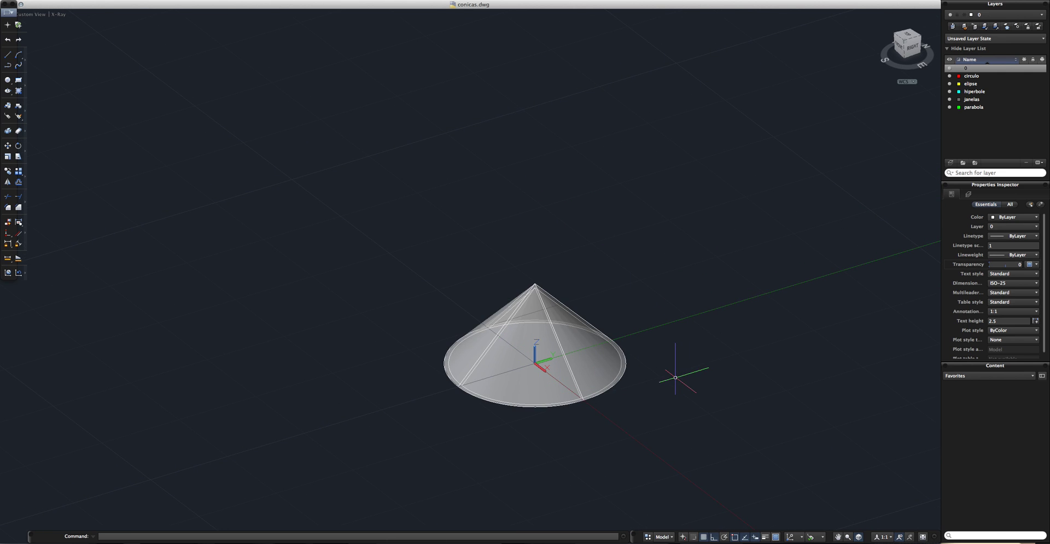
- Define a vertical UCS with origin on the base rim, X along the base, XY plane pointing up
key("Return")
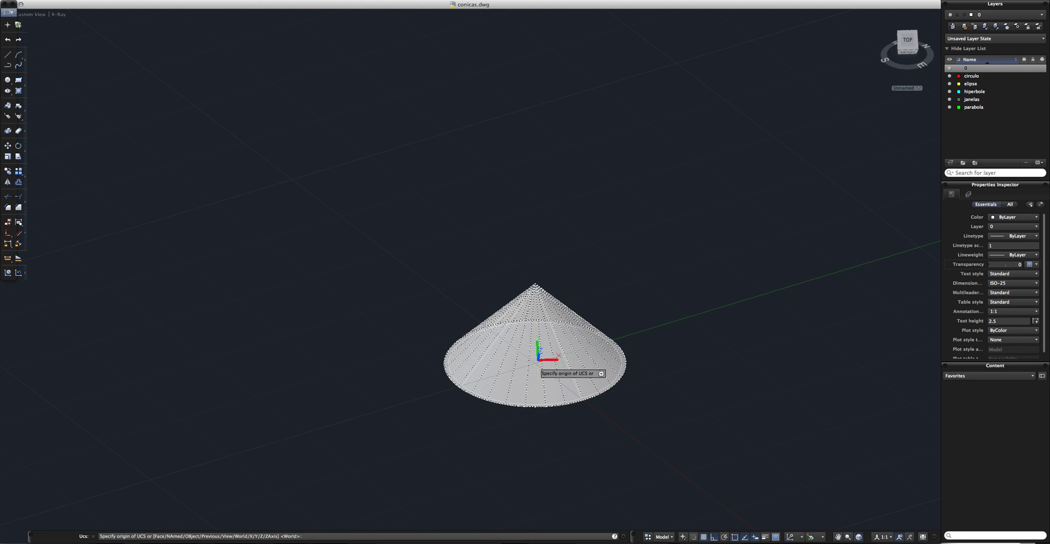
left_click(536, 363)
left_click(589, 407)
key("Return")
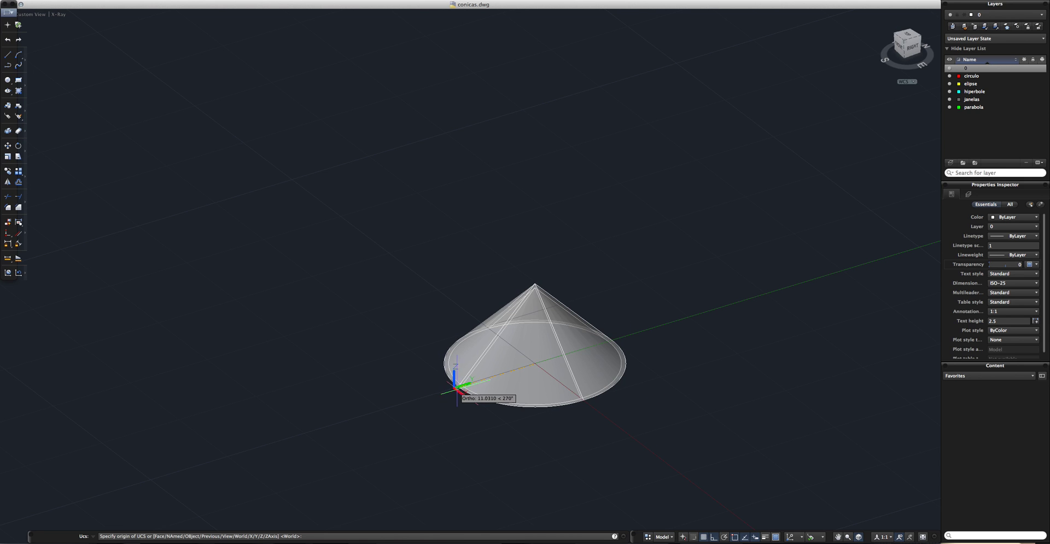
left_click(459, 387)
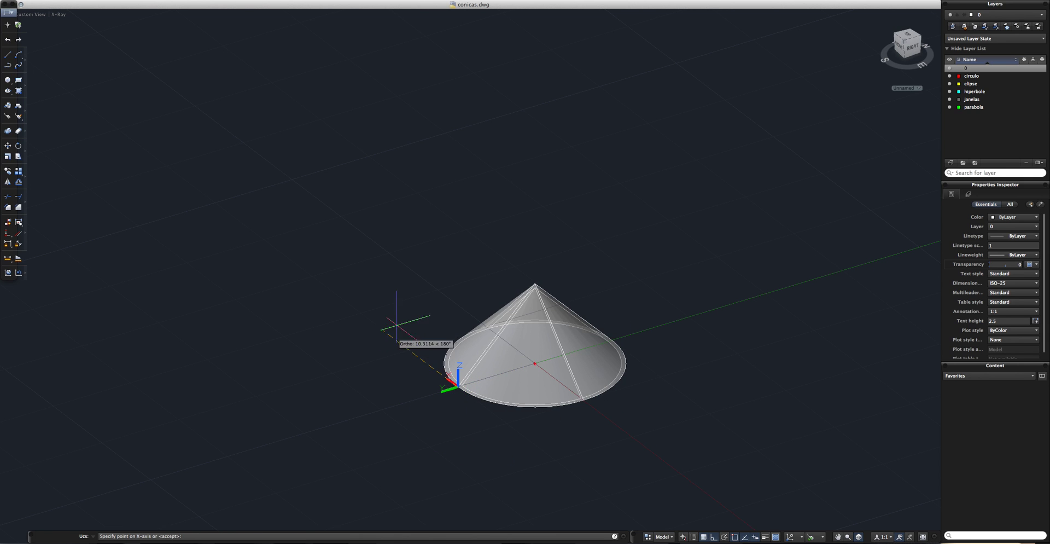
left_click(478, 270)
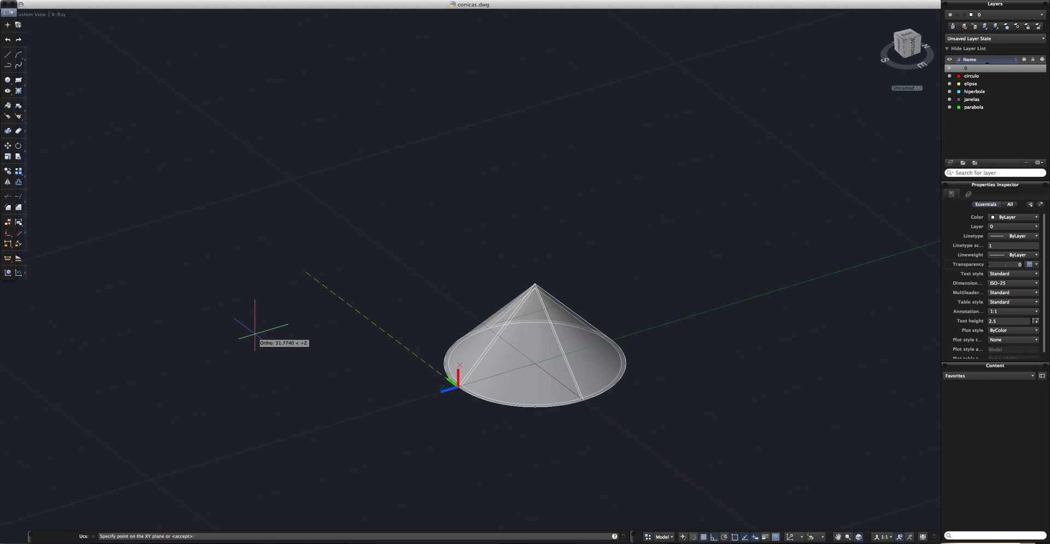
left_click(256, 332)
middle_click_drag(555, 406, 556, 416, "shift")
scroll(555, 416, "down", 4)
scroll(556, 415, "up", 3)
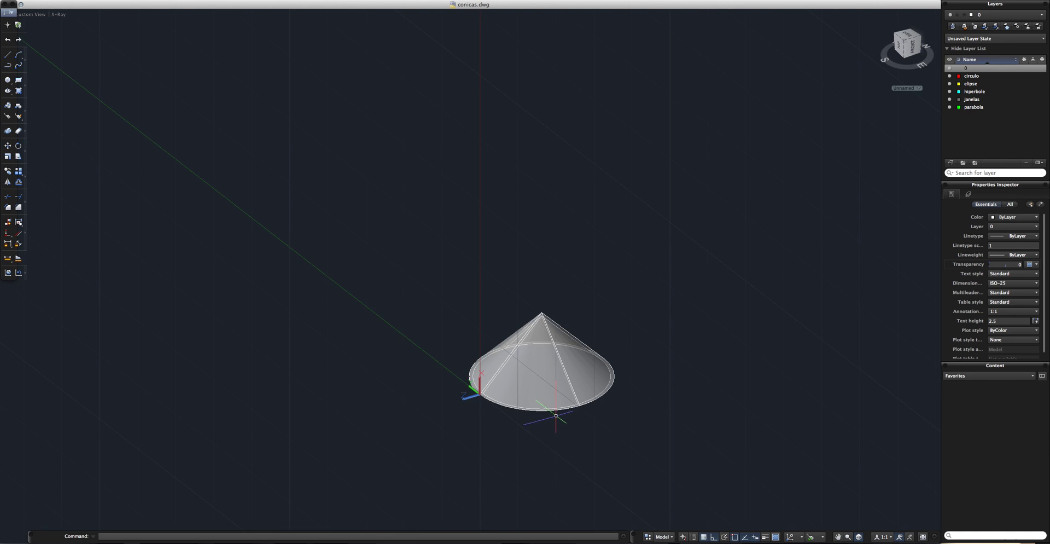
left_click(592, 433)
- Mirror the cone shell about a line through its apex, keeping the original
left_click(500, 356)
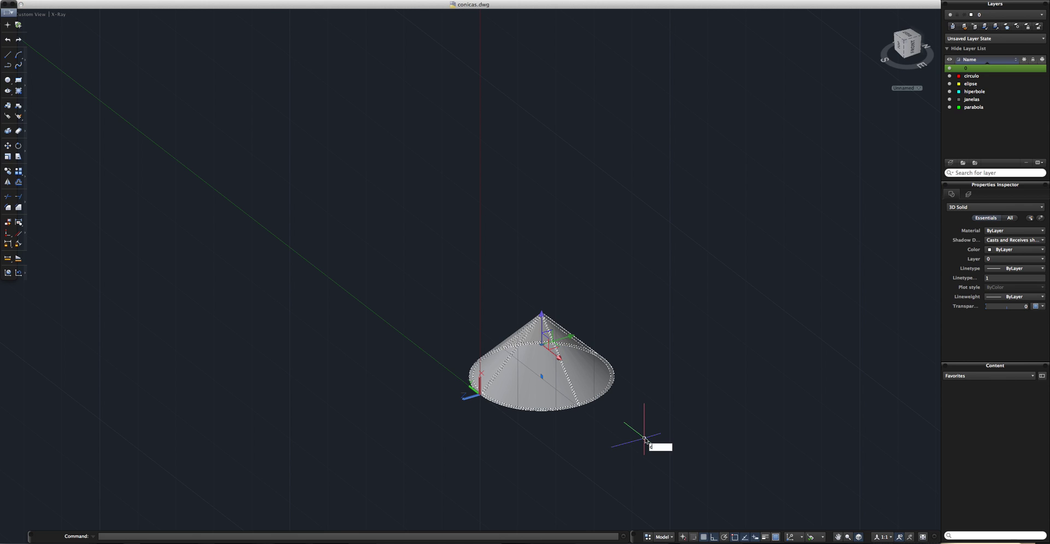
key("BackSpace")
type("mi")
key("Return")
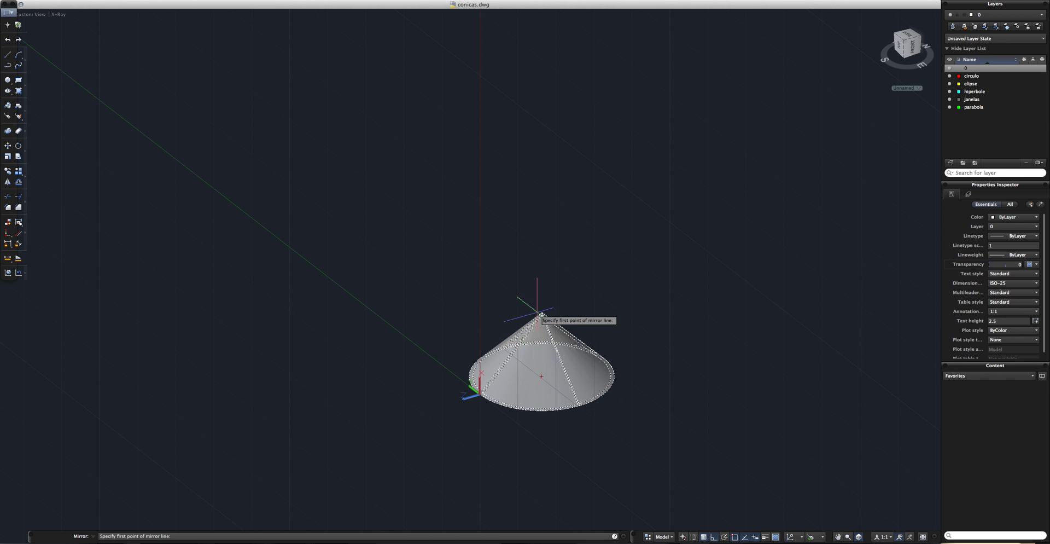
scroll(526, 368, "up", 5)
mouse_move(526, 368)
middle_mouse_down("shift")
mouse_move(558, 314)
mouse_move(558, 235)
middle_mouse_up("shift")
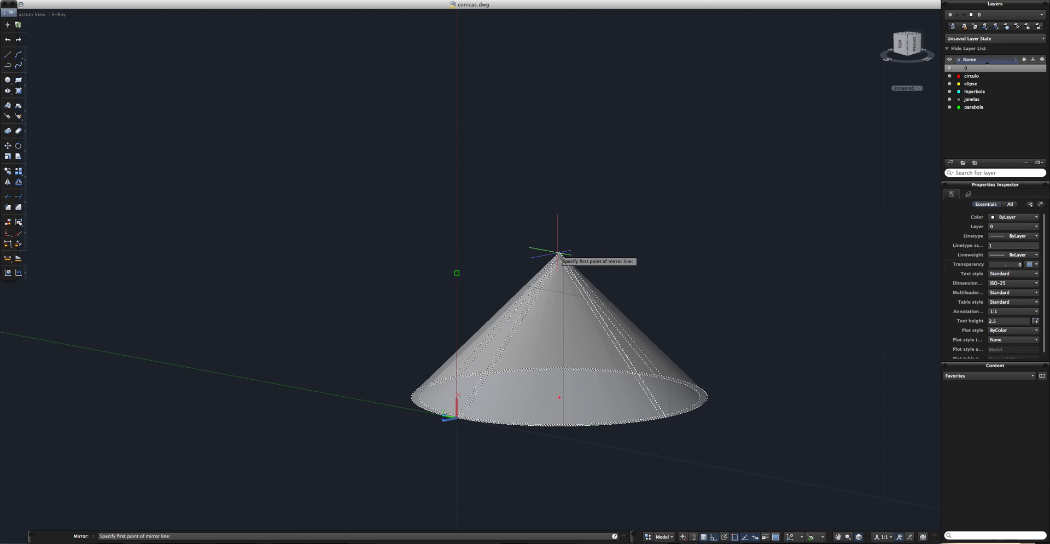
left_click(559, 253)
left_click(572, 279)
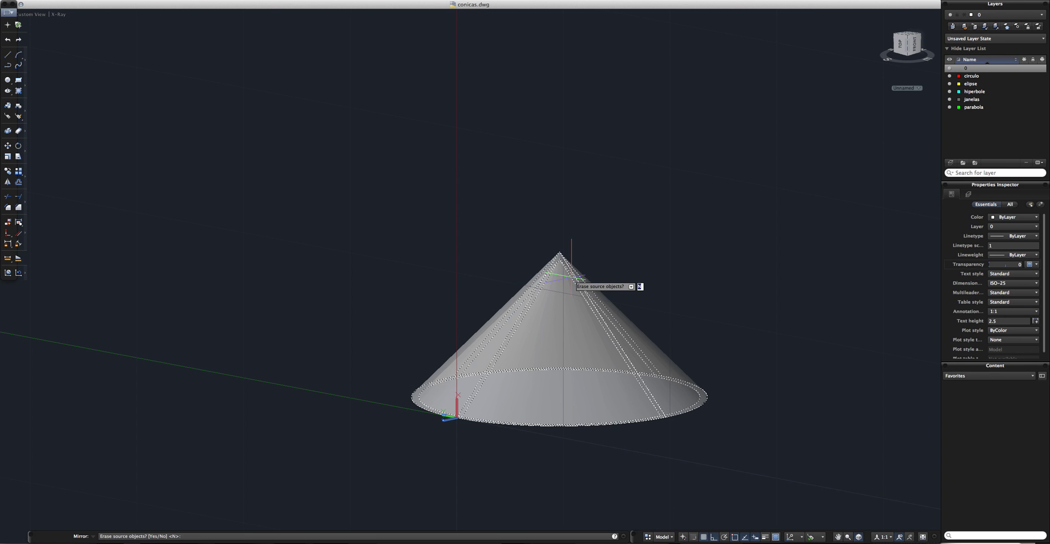
key("Return")
- Restore the World coordinate system with UCS
middle_click_drag(707, 309, 669, 368, "shift")
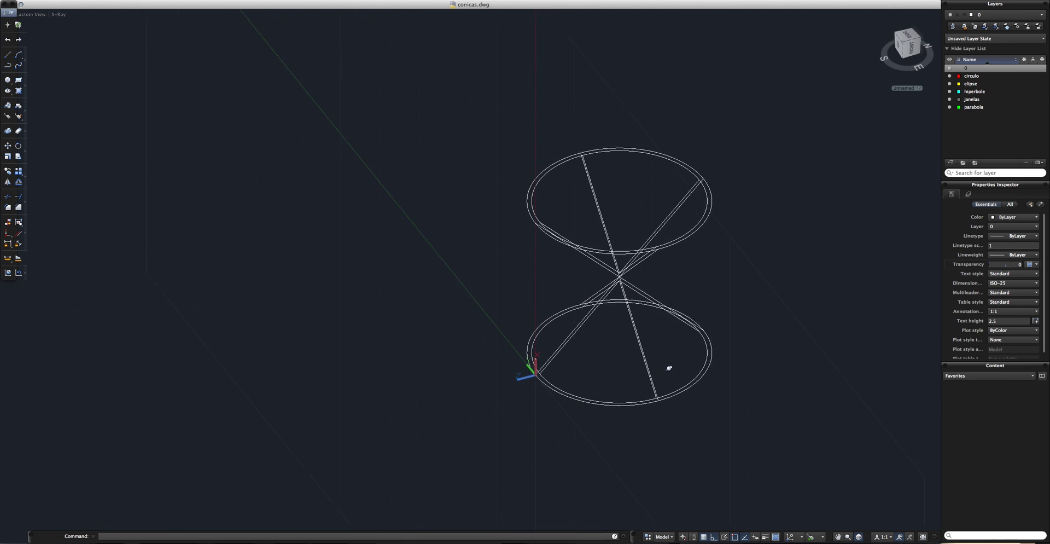
type("ucs")
key("Return")
key("Return")
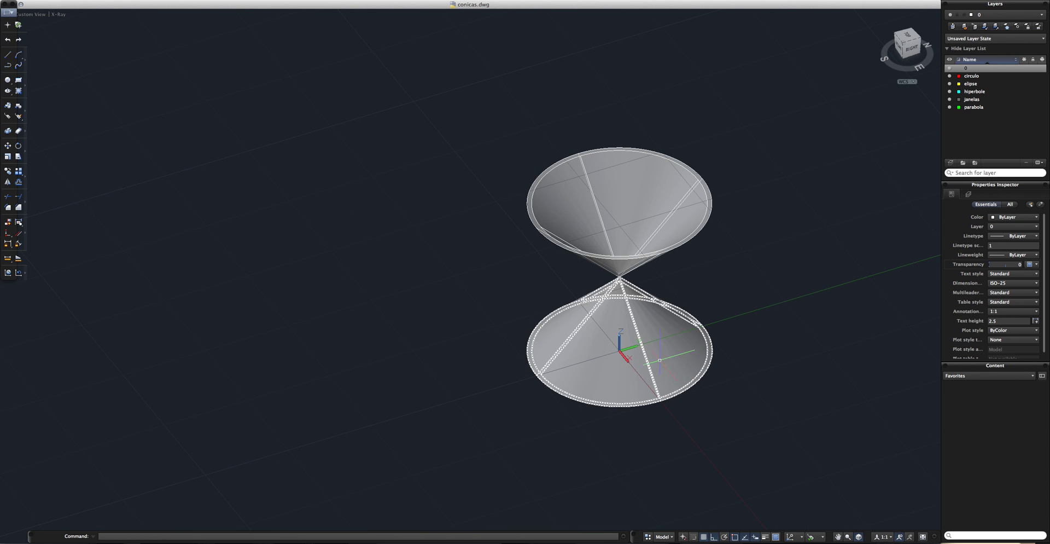
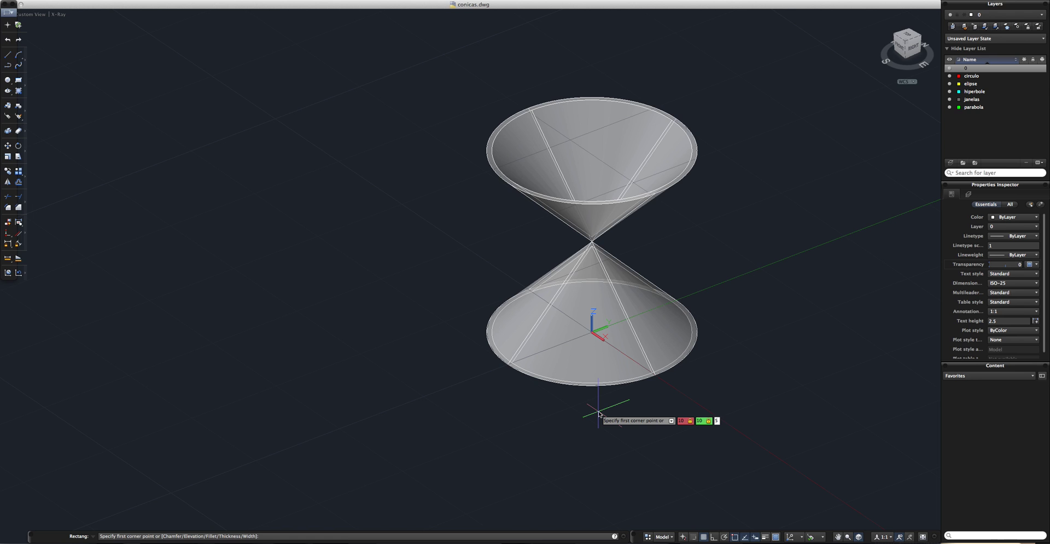
key("Return")
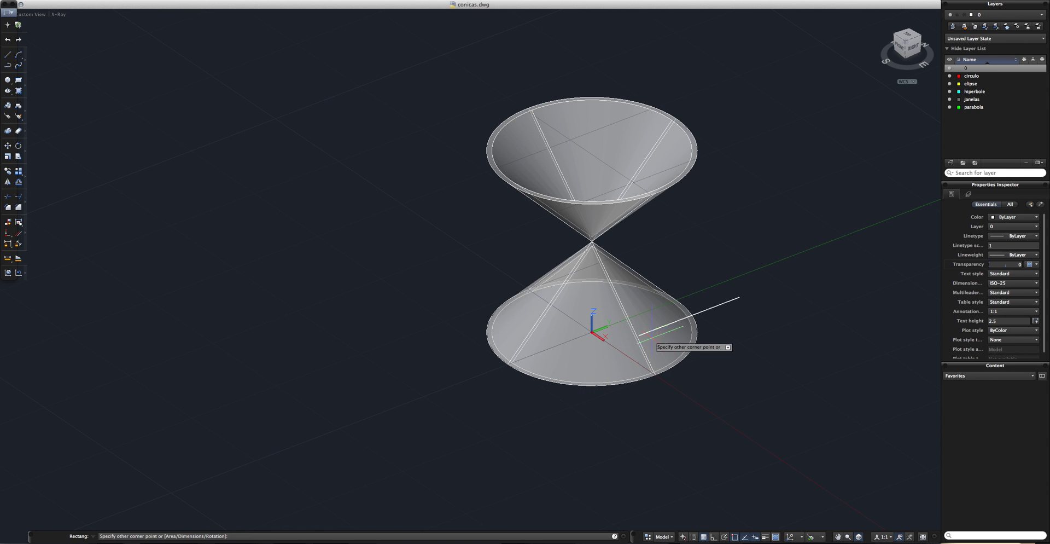
middle_click_drag(697, 362, 601, 366, "shift")
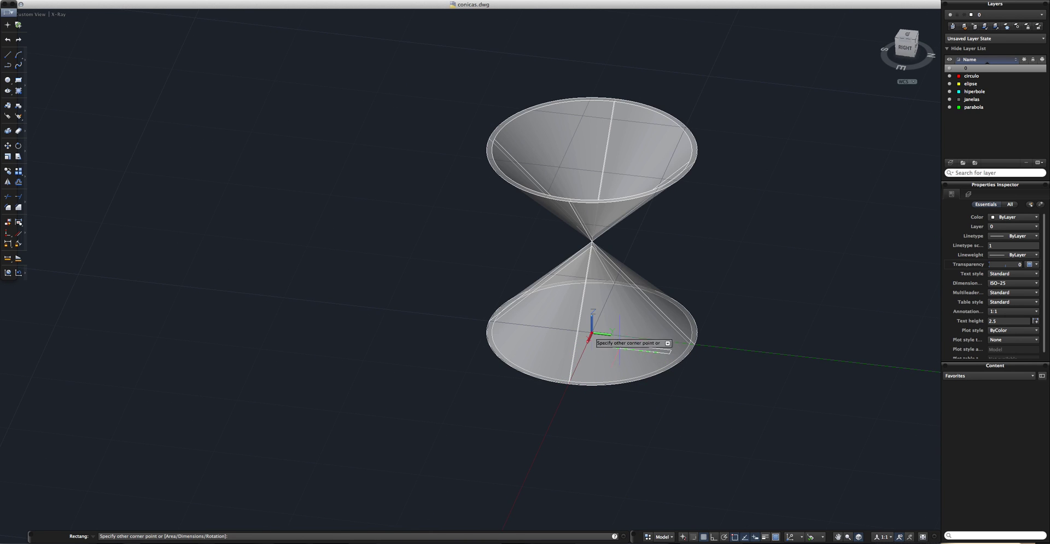
mouse_move(508, 301)
middle_mouse_down("shift")
mouse_move(532, 261)
mouse_move(665, 326)
mouse_move(681, 300)
middle_mouse_up("shift")
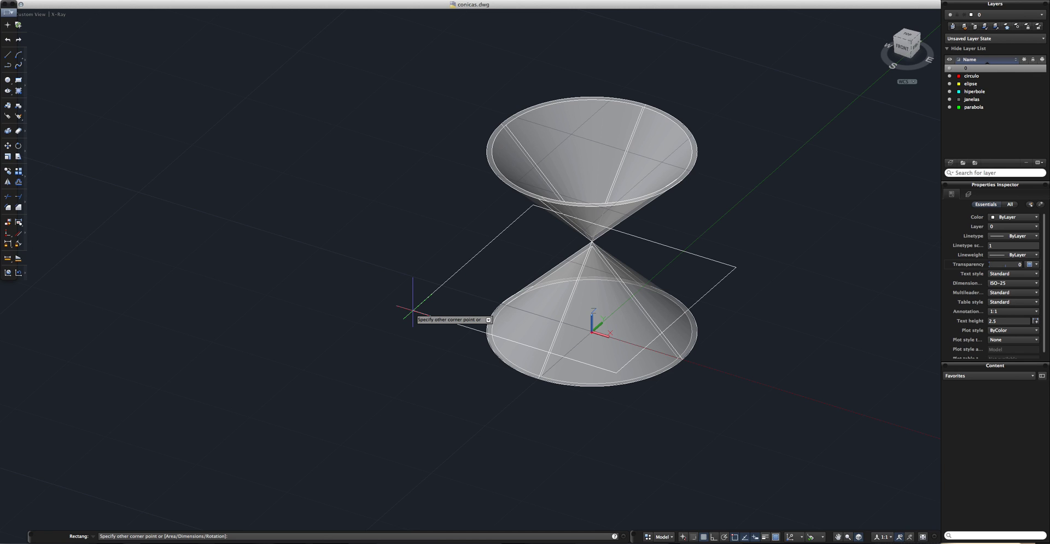
type("-1")
key("Tab")
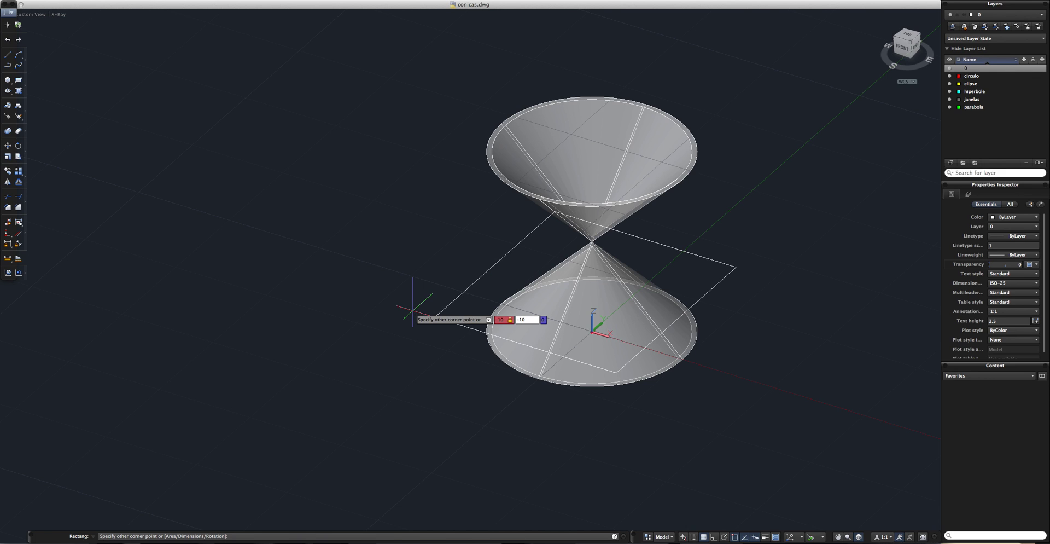
key("Return")
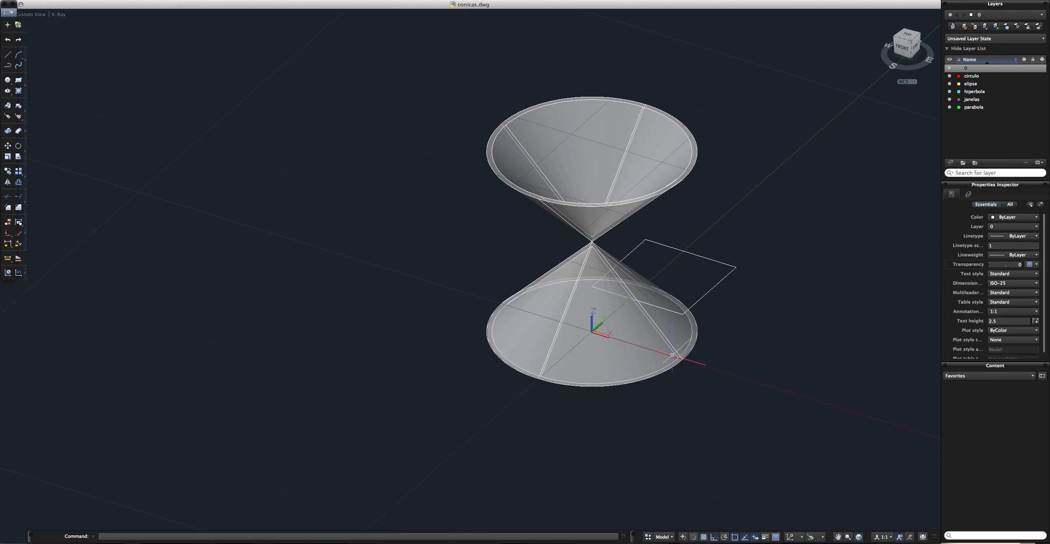
left_click(734, 305)
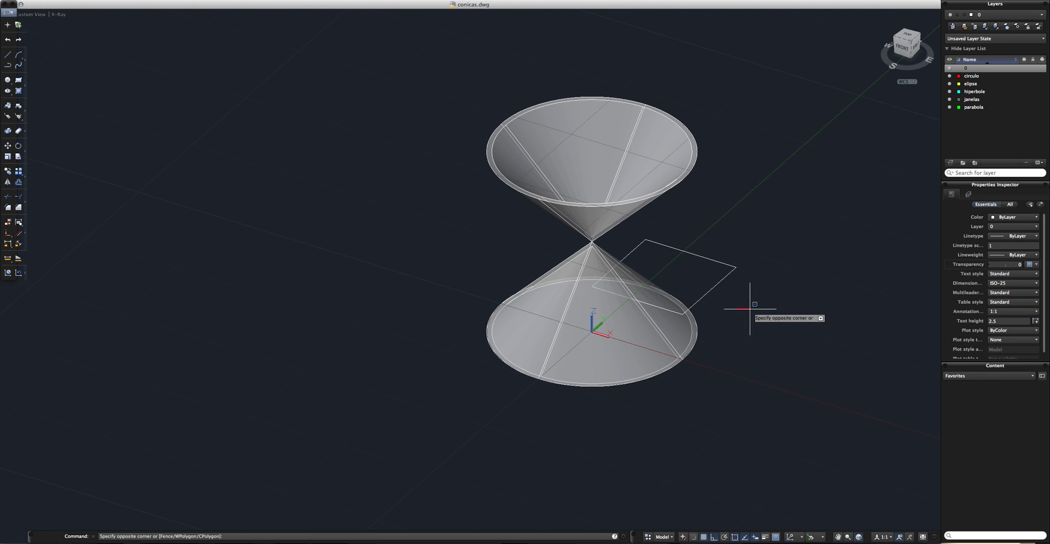
left_click(705, 273)
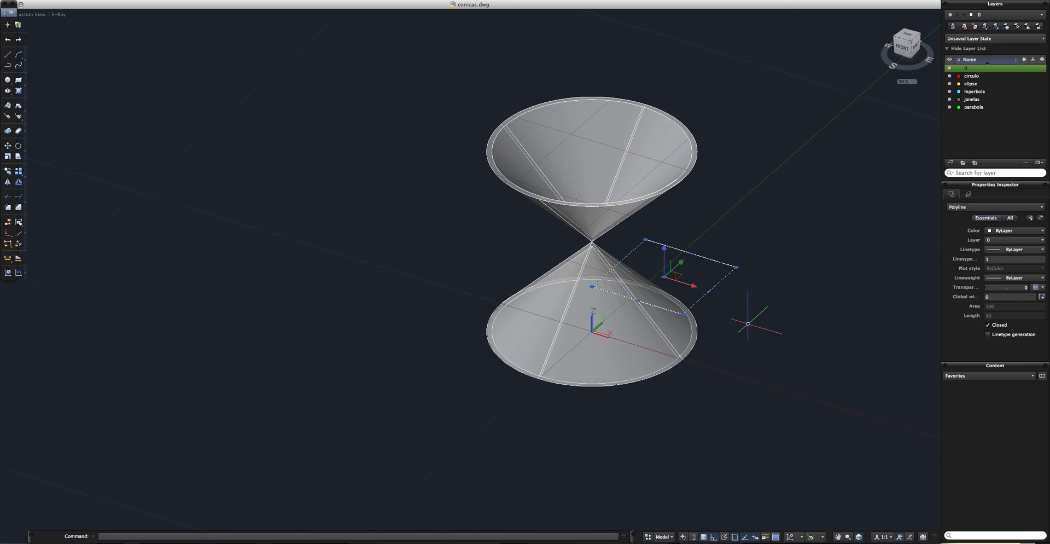
key("Delete")
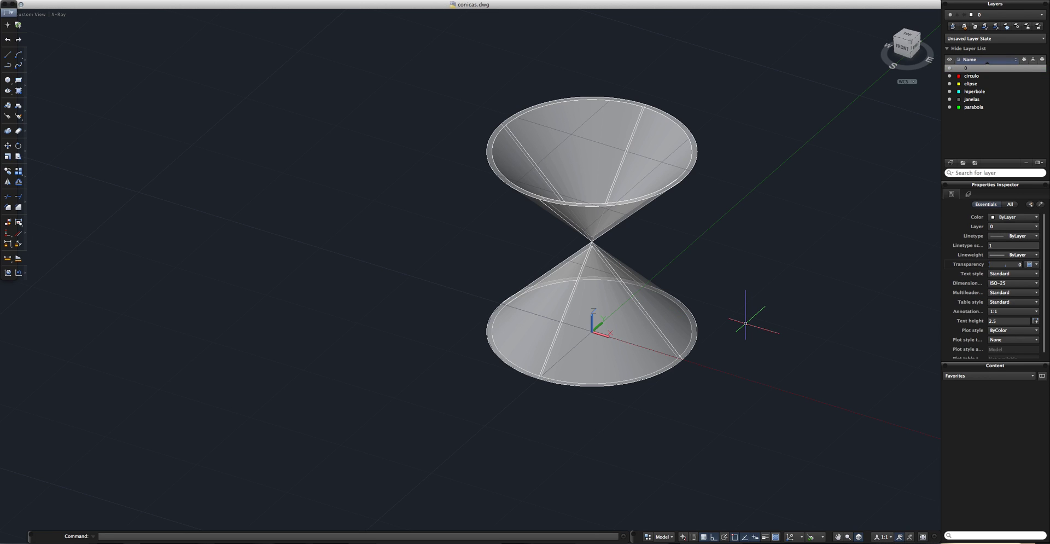
- Draw a horizontal square cutting plane from corner 10,10,5 with opposite corner -20 through the lower cone
key("Return")
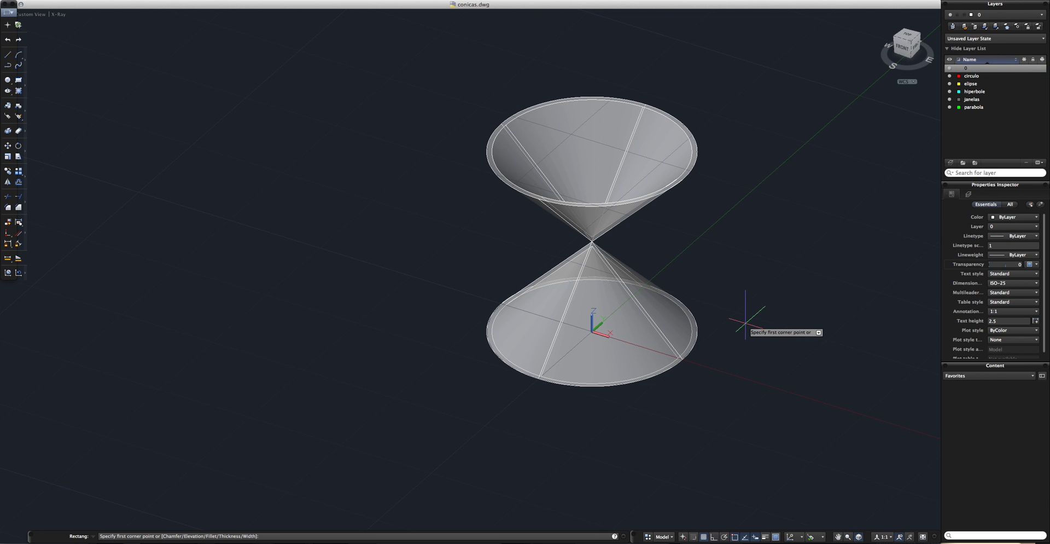
type("10,10,5")
key("Return")
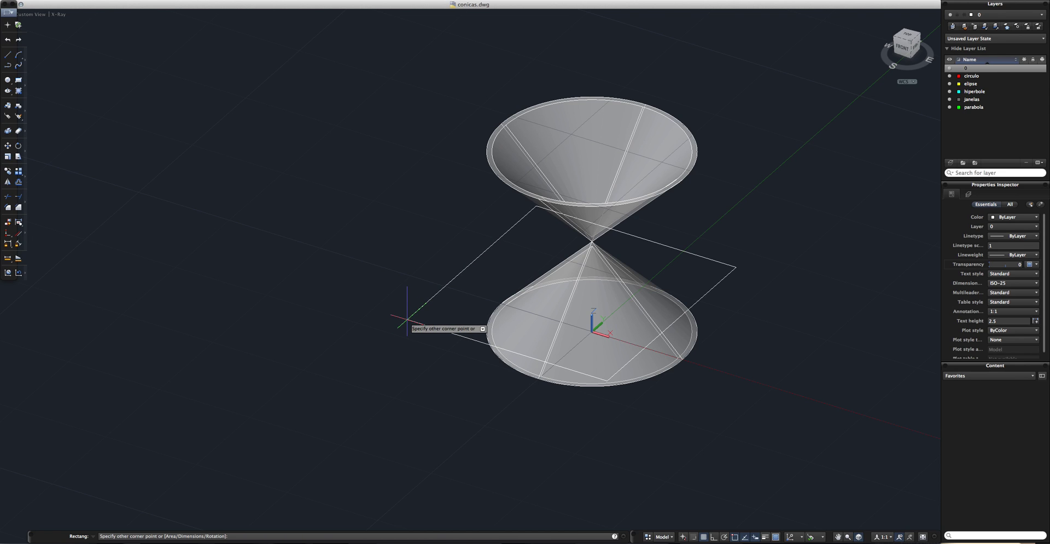
type("-20")
key("Tab")
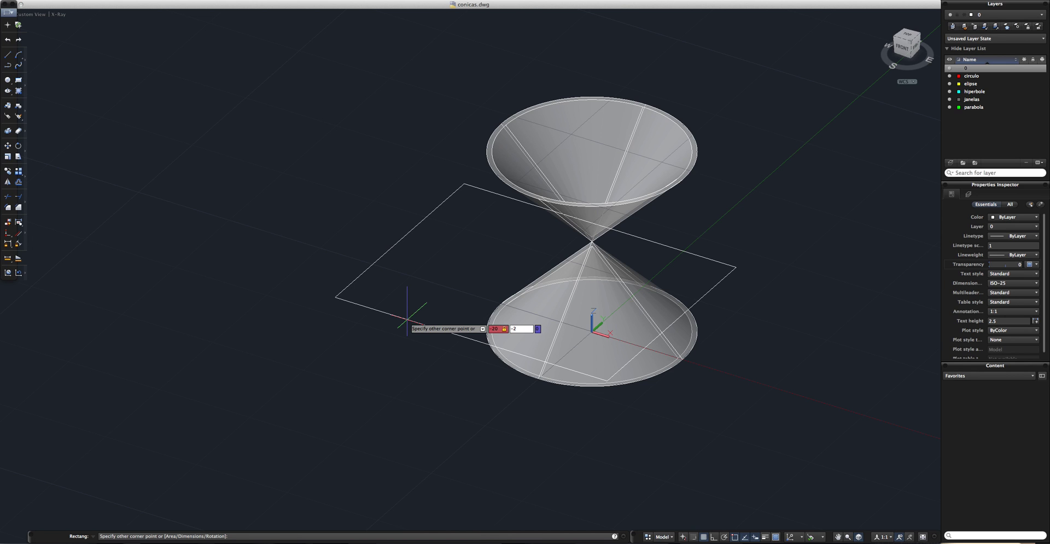
key("Return")
middle_click_drag(407, 319, 383, 313, "shift")
mouse_move(439, 358)
middle_mouse_down("shift")
mouse_move(445, 345)
mouse_move(428, 334)
middle_mouse_up("shift")
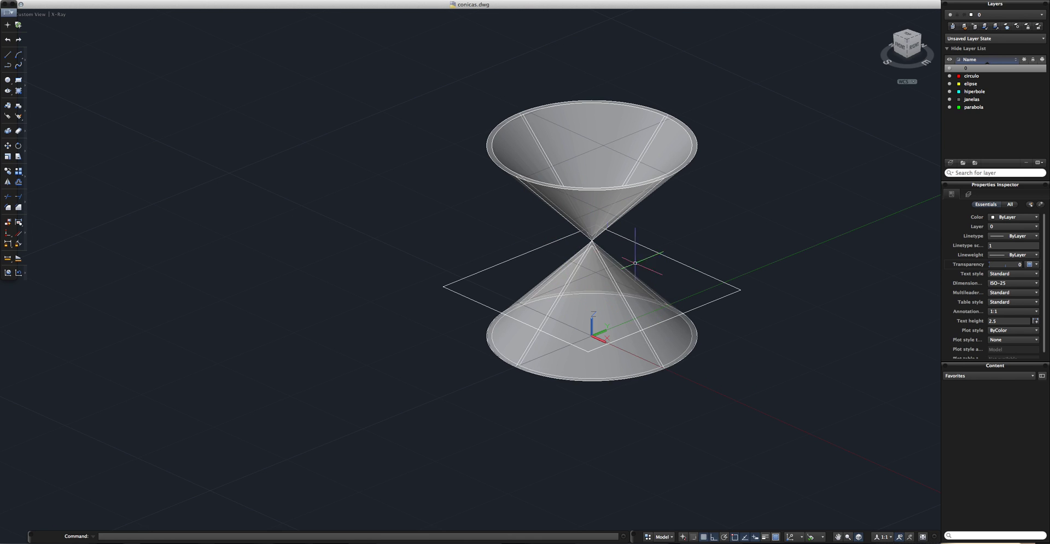
middle_click_drag(734, 349, 601, 320, "shift")
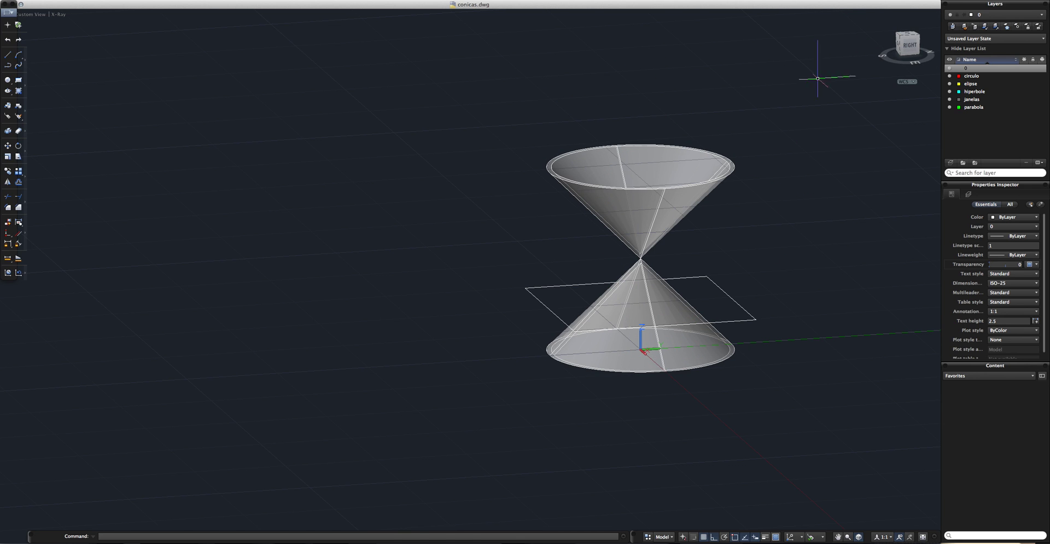
- Split model space into the Four: Left viewport configuration with VIEWPORTS
scroll(572, 185, "down", 3)
middle_click_drag(565, 181, 610, 232, "shift")
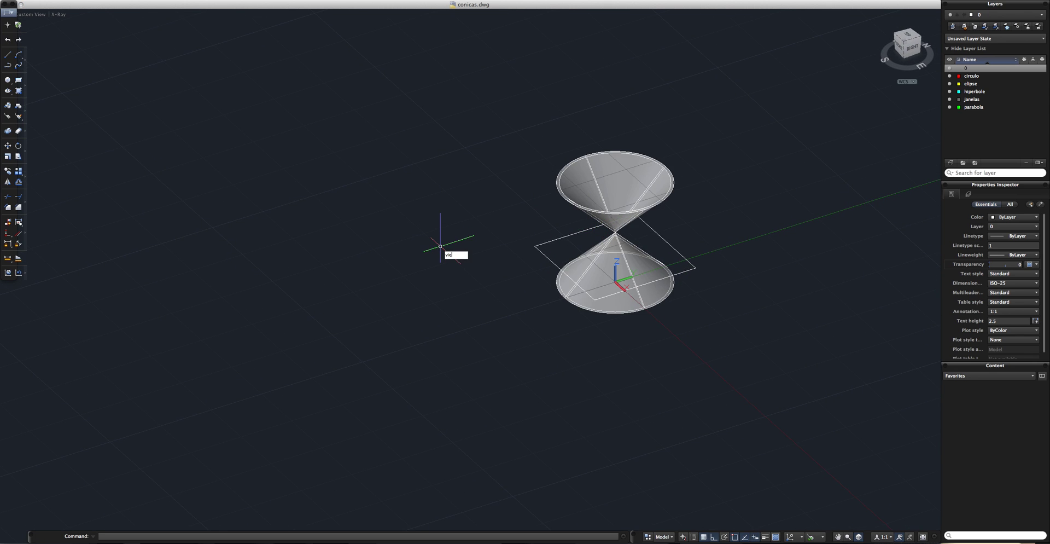
type("port")
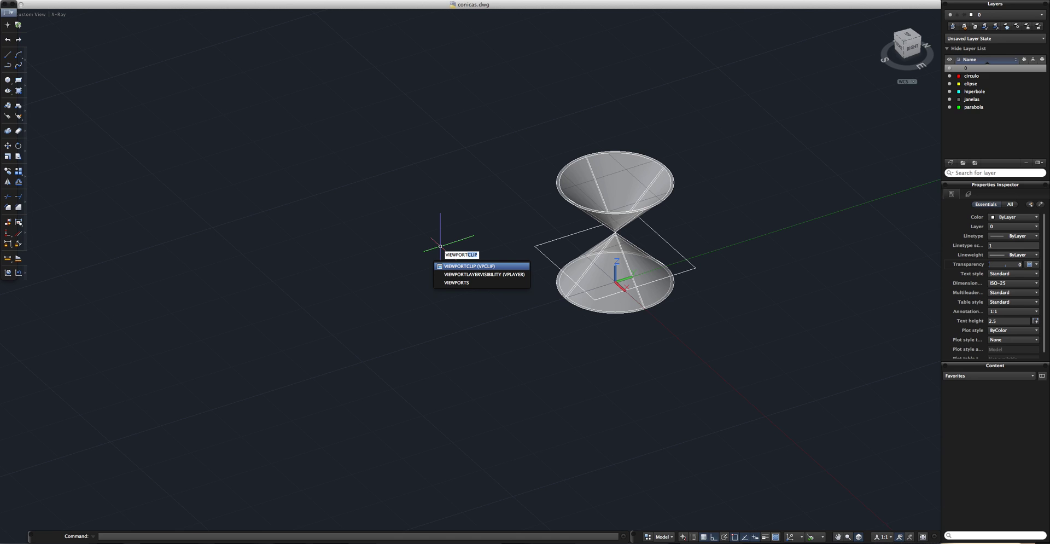
type("s")
key("Return")
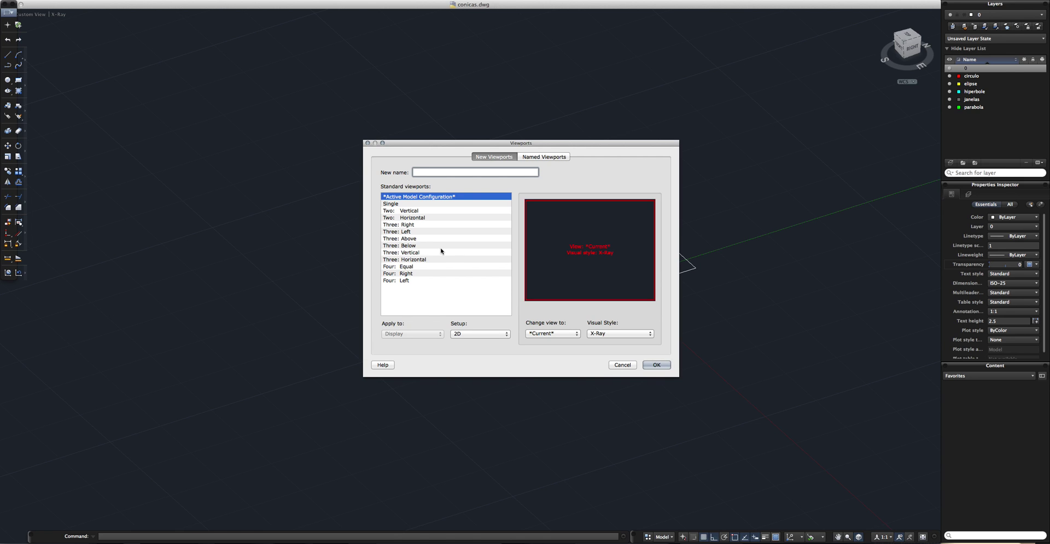
left_click(404, 282)
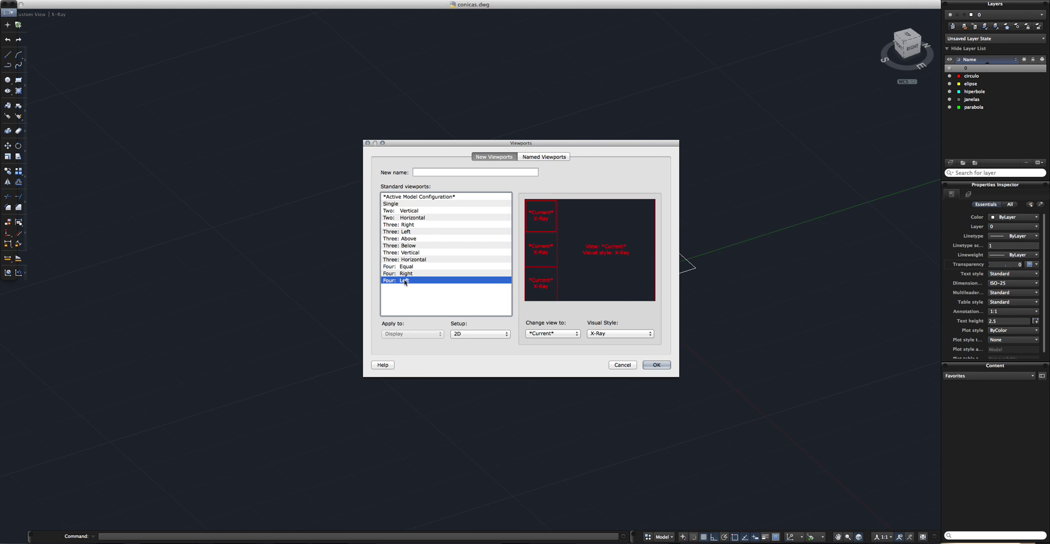
left_click(406, 274)
left_click(406, 282)
left_click(656, 364)
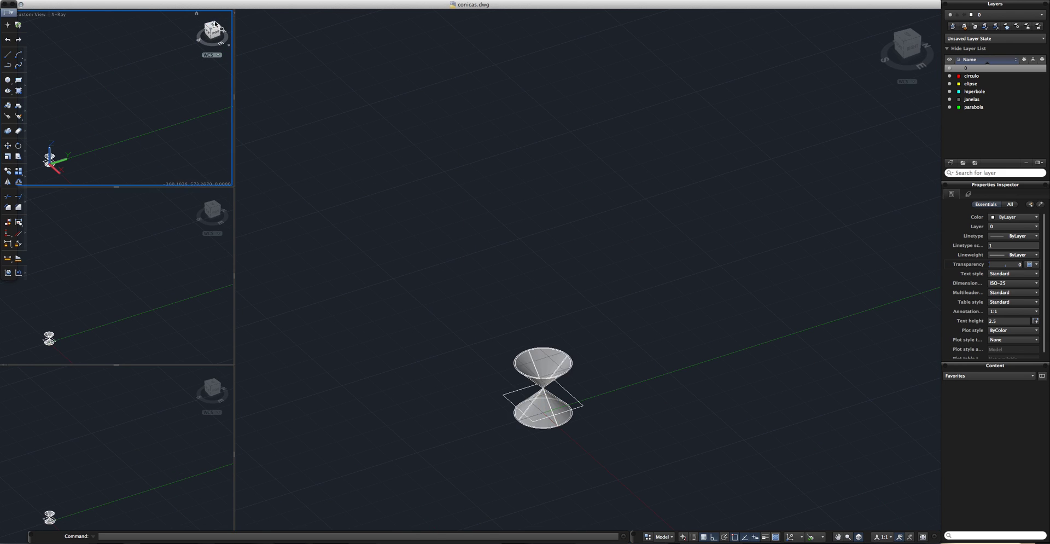
- Set the three left viewports to Top, Front and Right views, then activate the main viewport
left_click(214, 27)
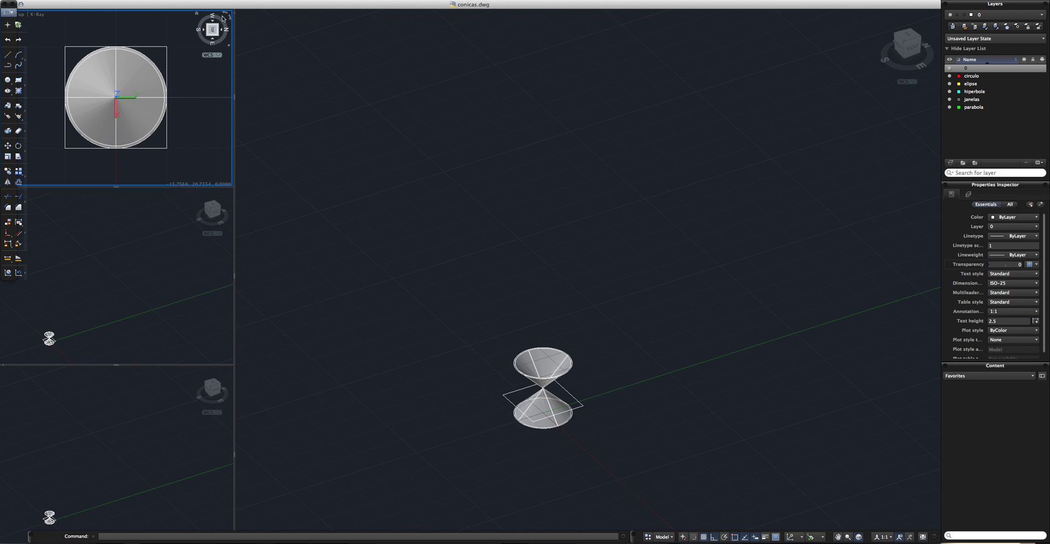
left_click(212, 212)
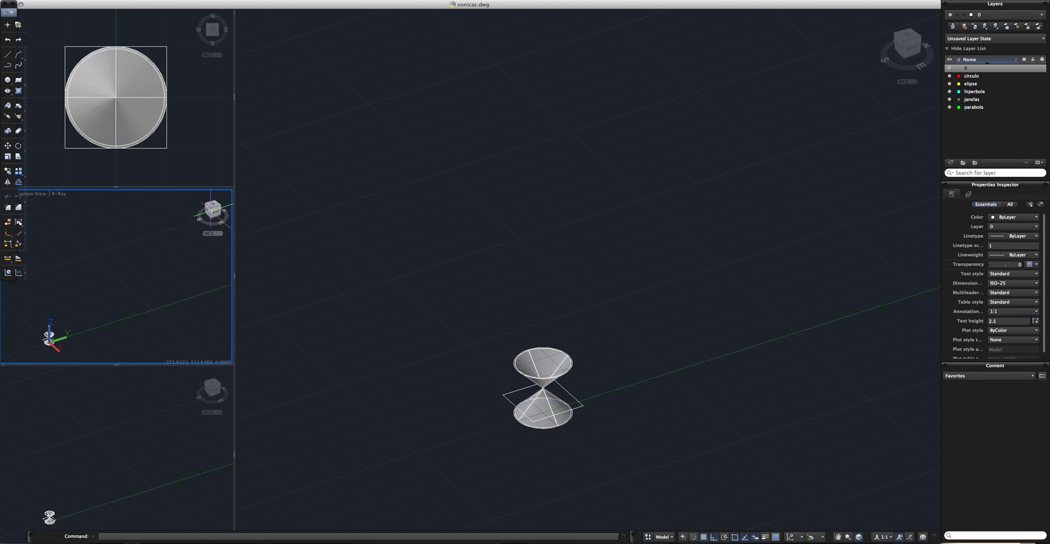
left_click(210, 215)
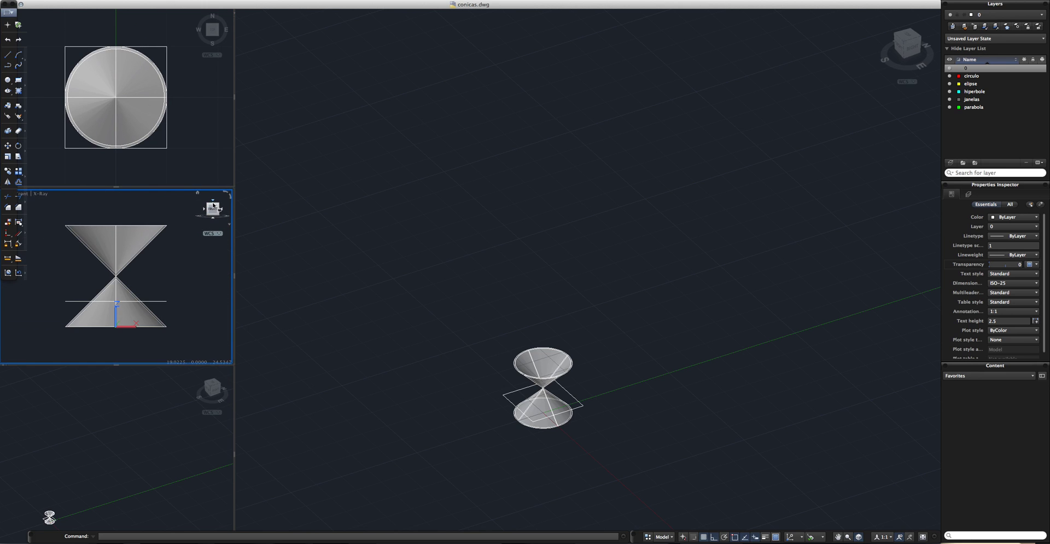
left_click(192, 414)
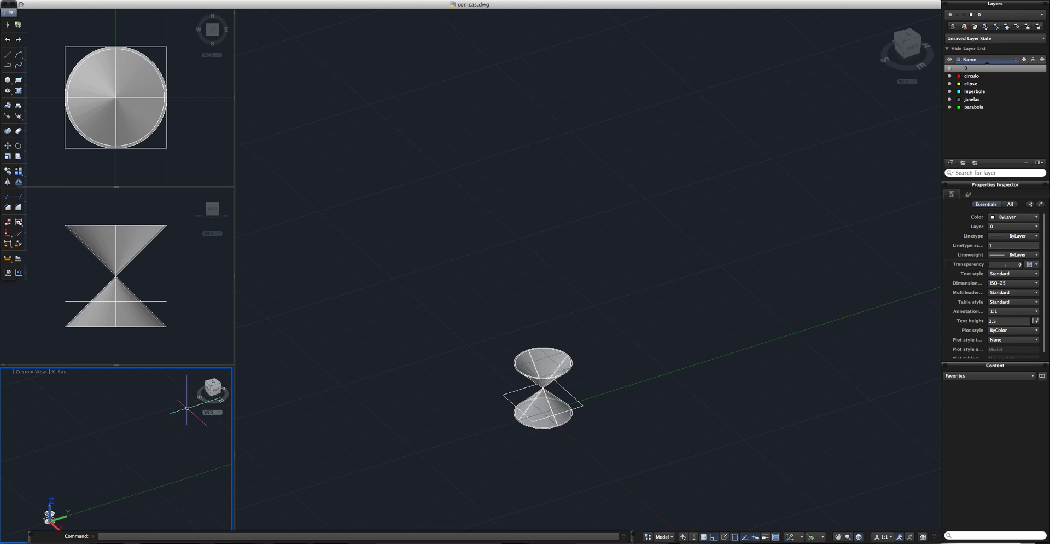
left_click(210, 392)
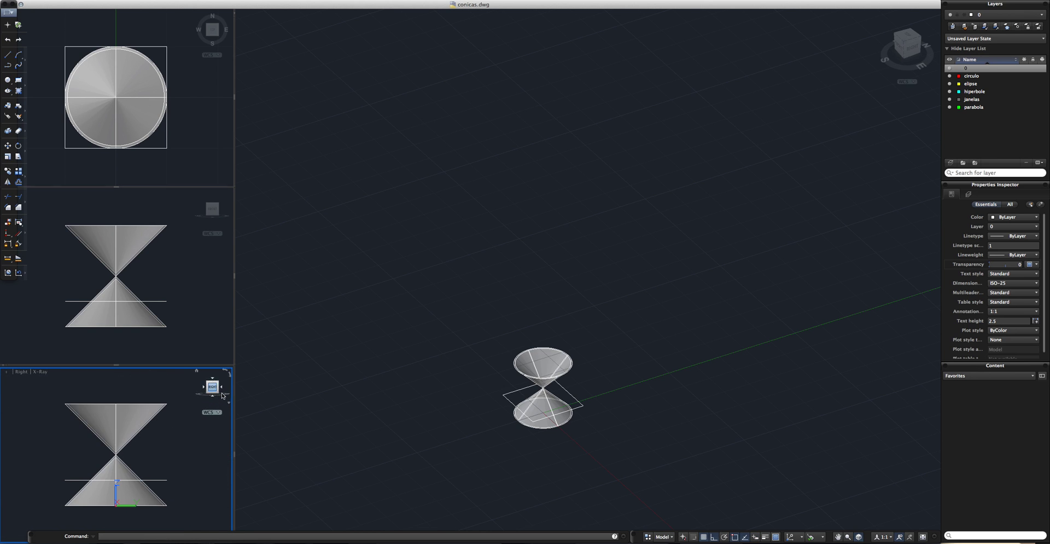
left_click(449, 398)
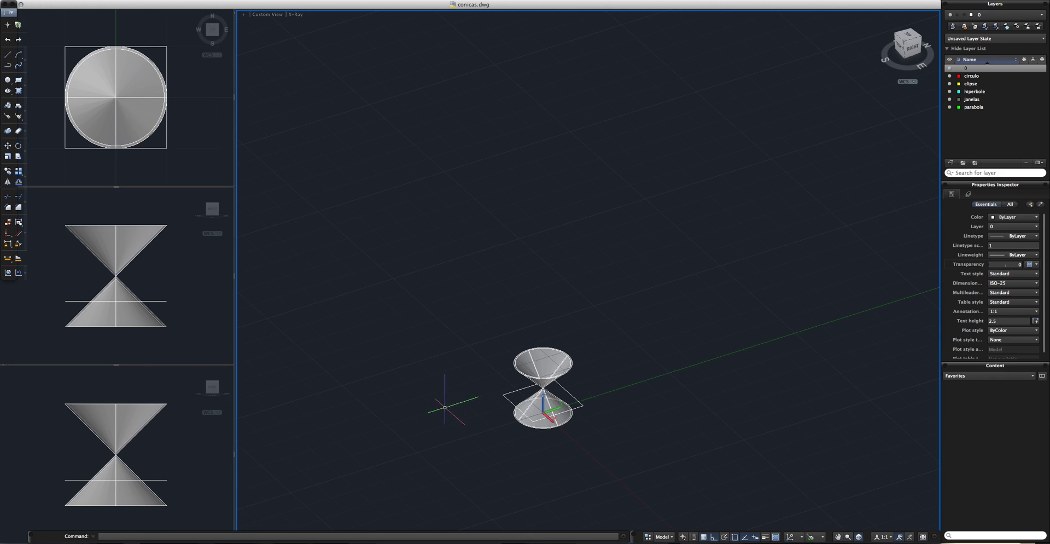
left_click(566, 414)
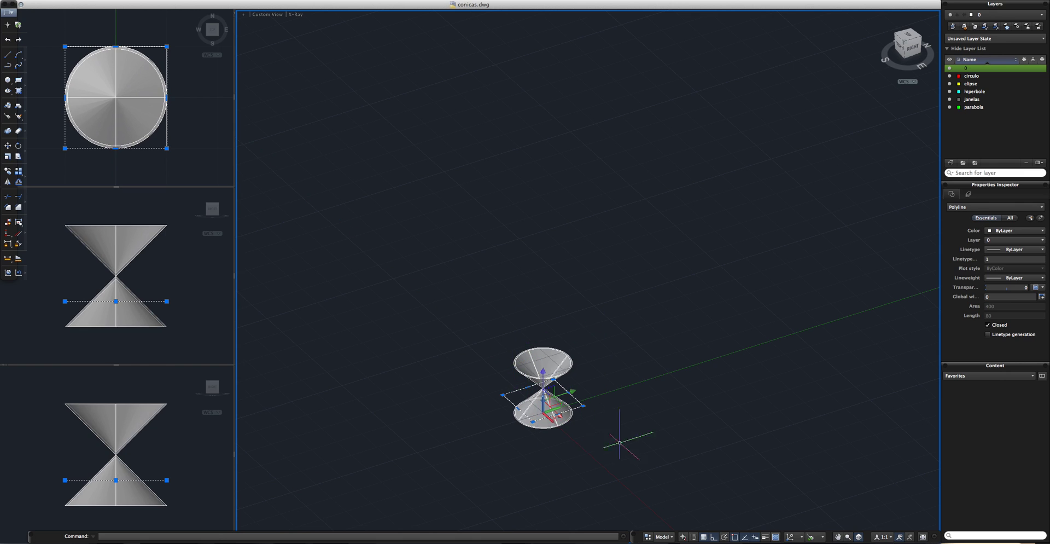
key("Escape")
- Zoom and orbit the main viewport so the cones and square fill it, then select the square
scroll(581, 417, "up", 3)
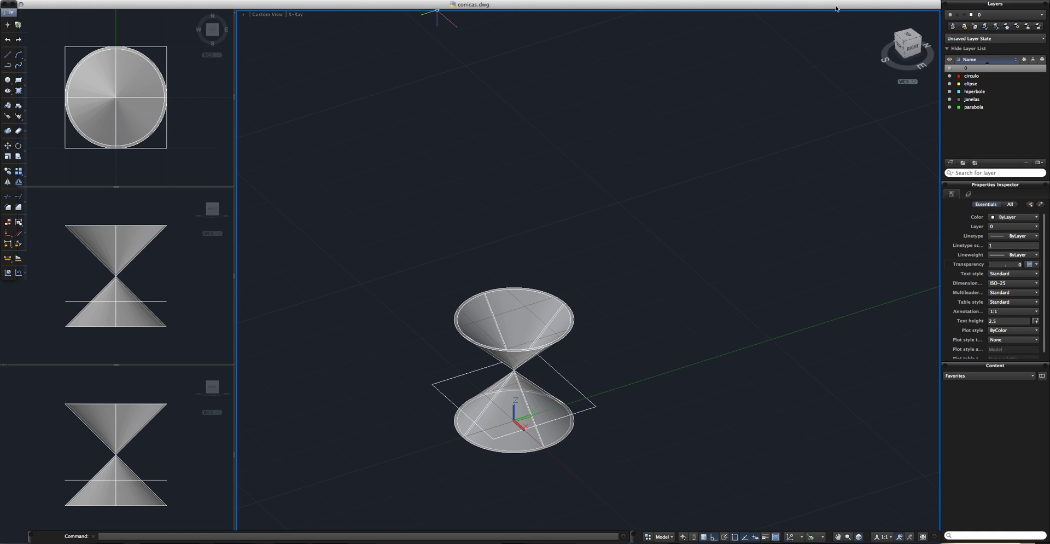
mouse_move(633, 352)
middle_mouse_down("shift")
mouse_move(613, 384)
mouse_move(684, 399)
middle_mouse_up("shift")
left_click(176, 274)
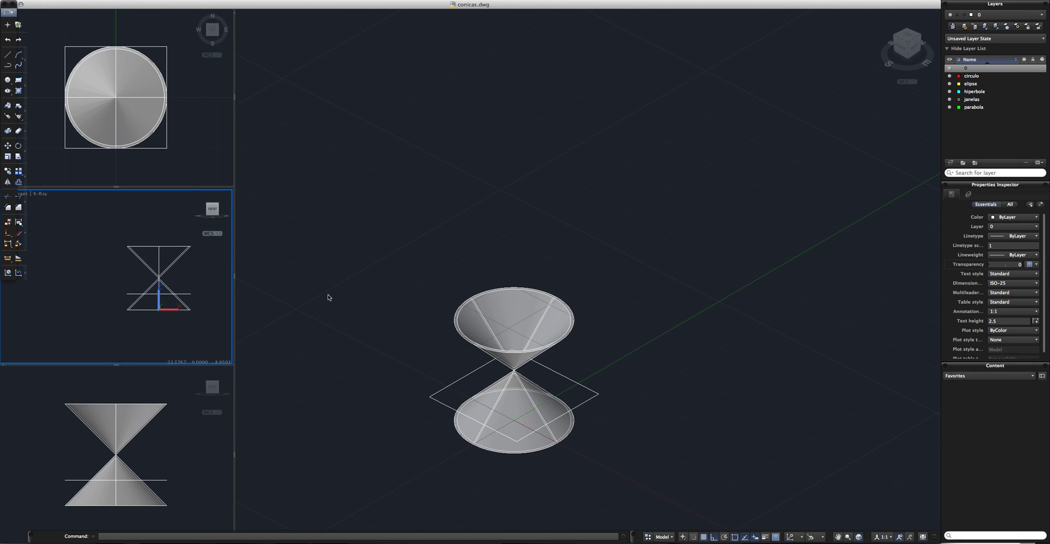
left_click(346, 288)
middle_click_drag(525, 322, 540, 357, "shift")
left_click(432, 261)
mouse_move(510, 303)
middle_mouse_down()
mouse_move(518, 231)
mouse_move(554, 258)
middle_mouse_up()
scroll(666, 348, "up", 3)
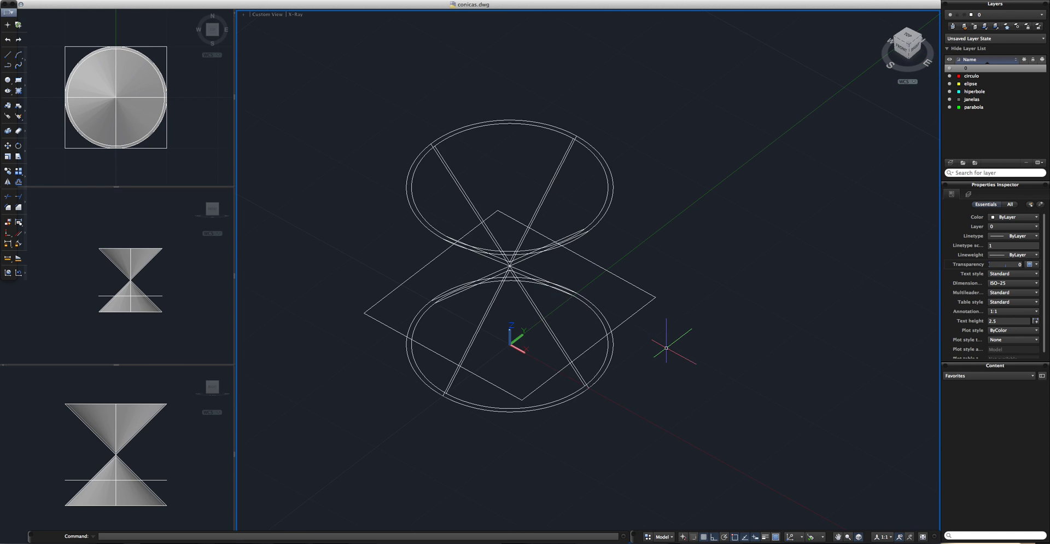
middle_click_drag(680, 349, 635, 312, "shift")
left_click_drag(674, 343, 651, 298)
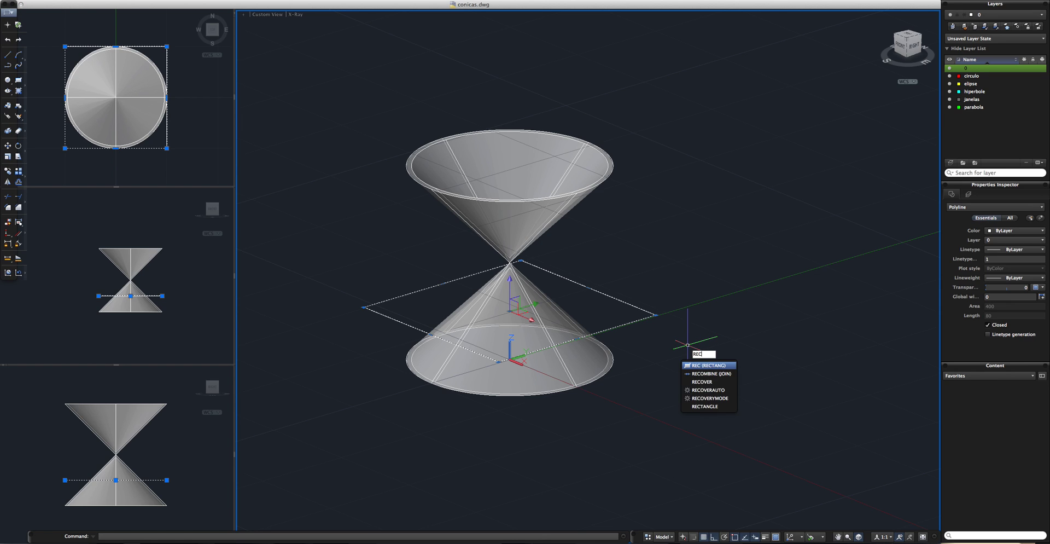
- Define a UCS with origin on the lower cone's base edge and X axis pointing straight up
key("Escape")
type("ucs")
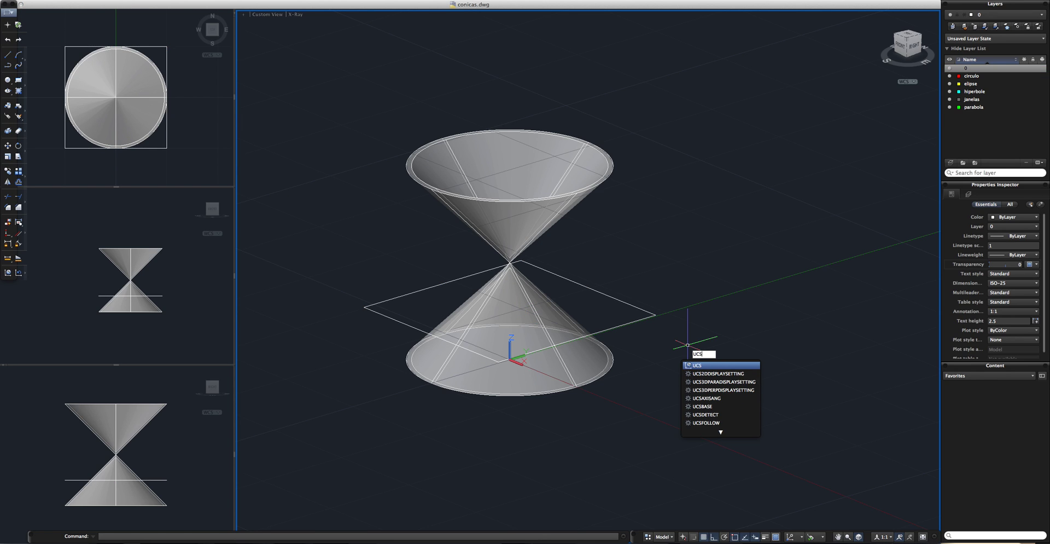
key("Return")
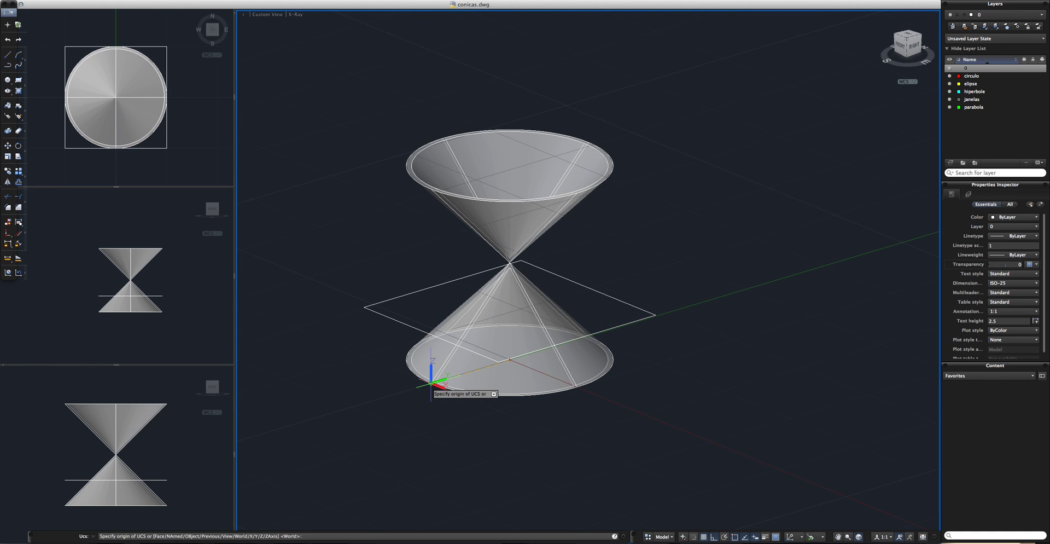
left_click(432, 383)
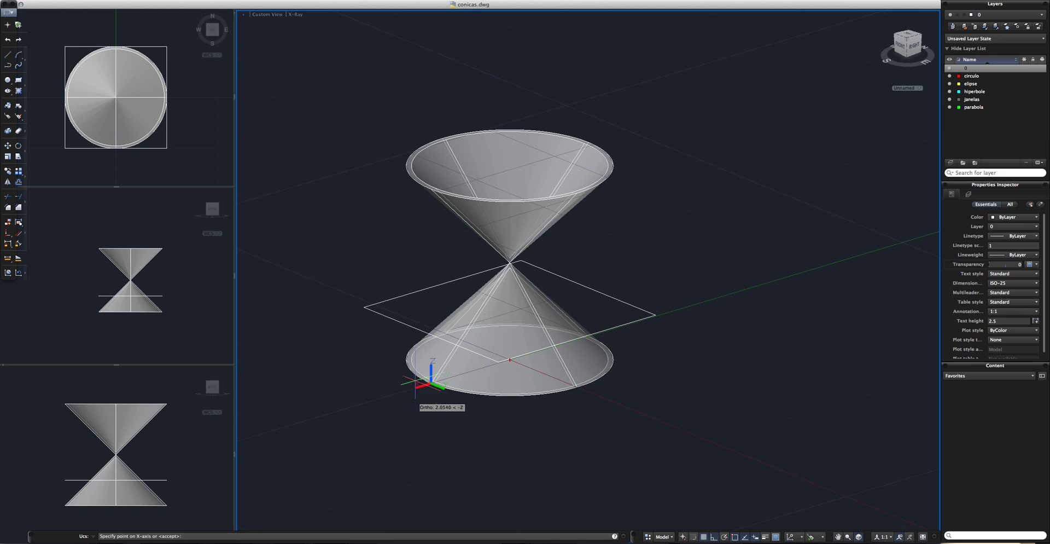
left_click(416, 236)
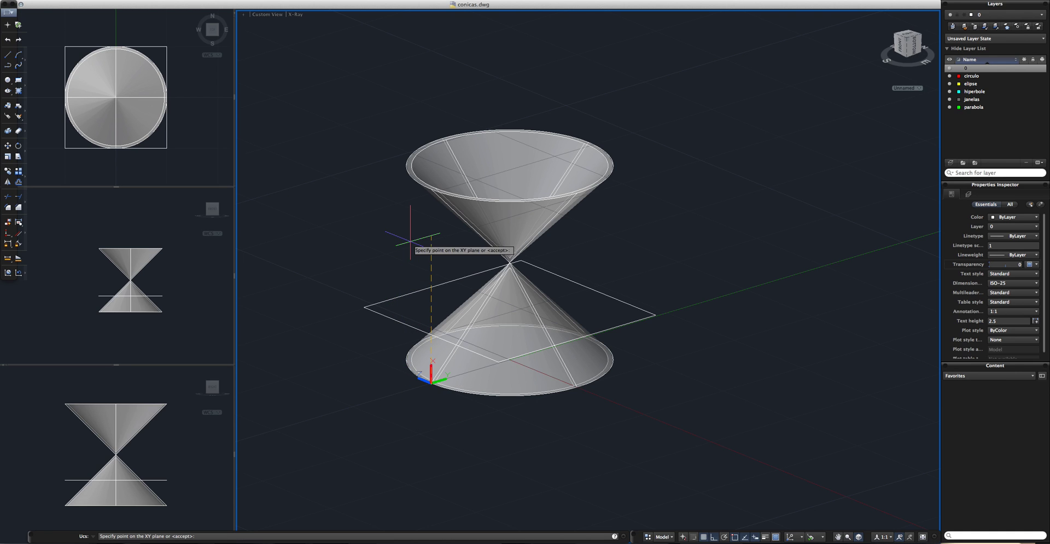
key("Return")
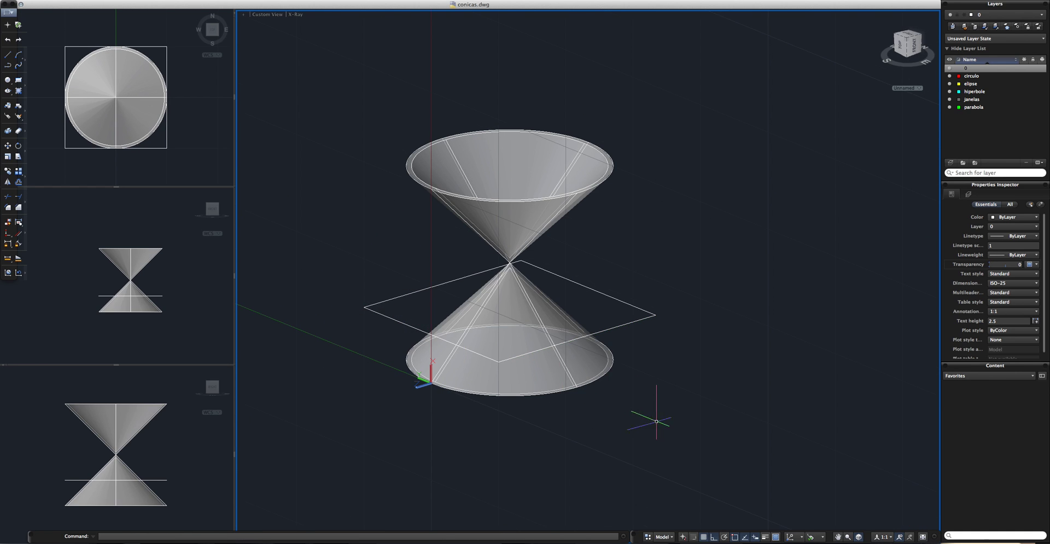
left_click_drag(745, 327, 651, 264)
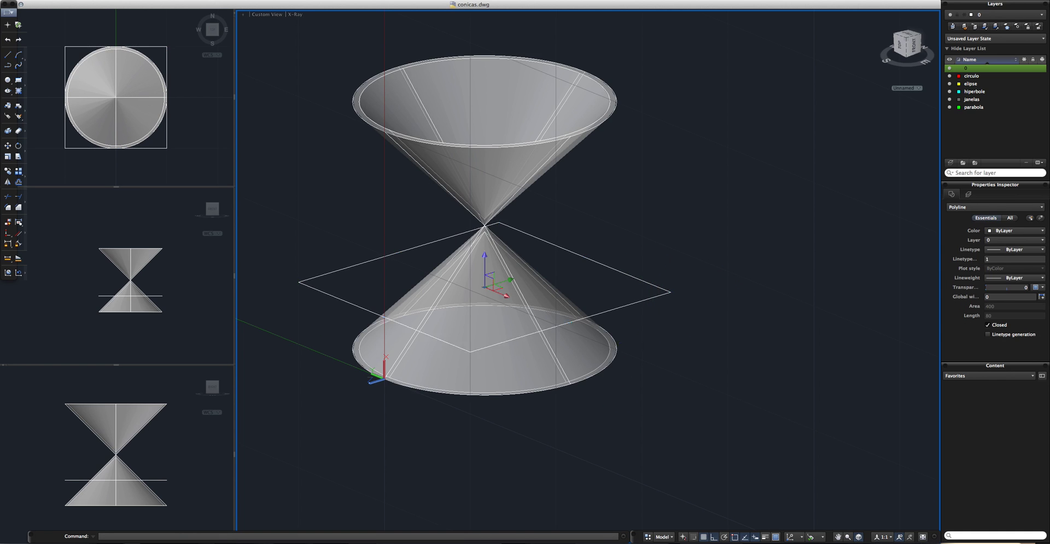
middle_click_drag(658, 324, 679, 352, "shift")
scroll(679, 352, "down", 3)
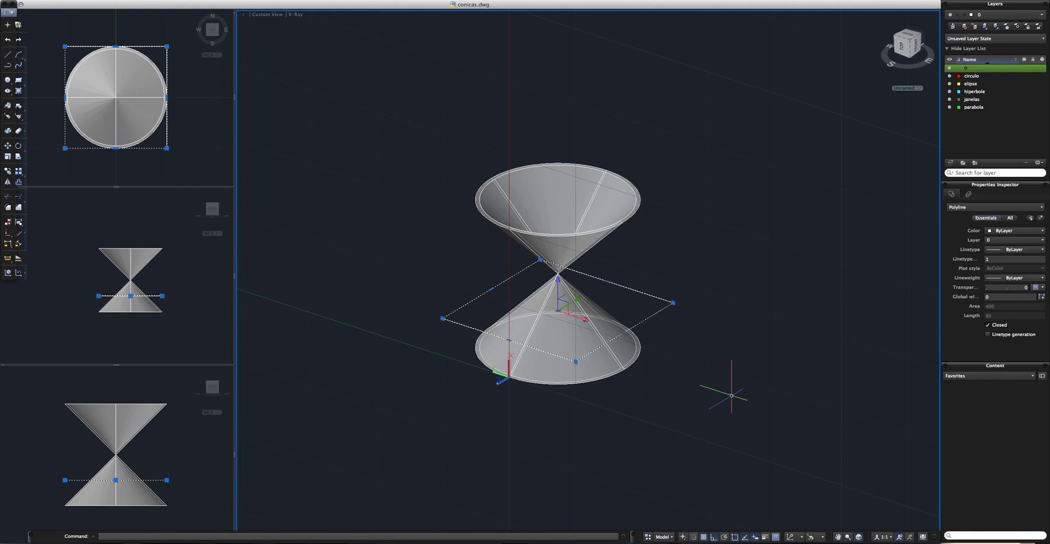
- Copy the level square in place onto itself using its corner as base point
type("co")
key("Return")
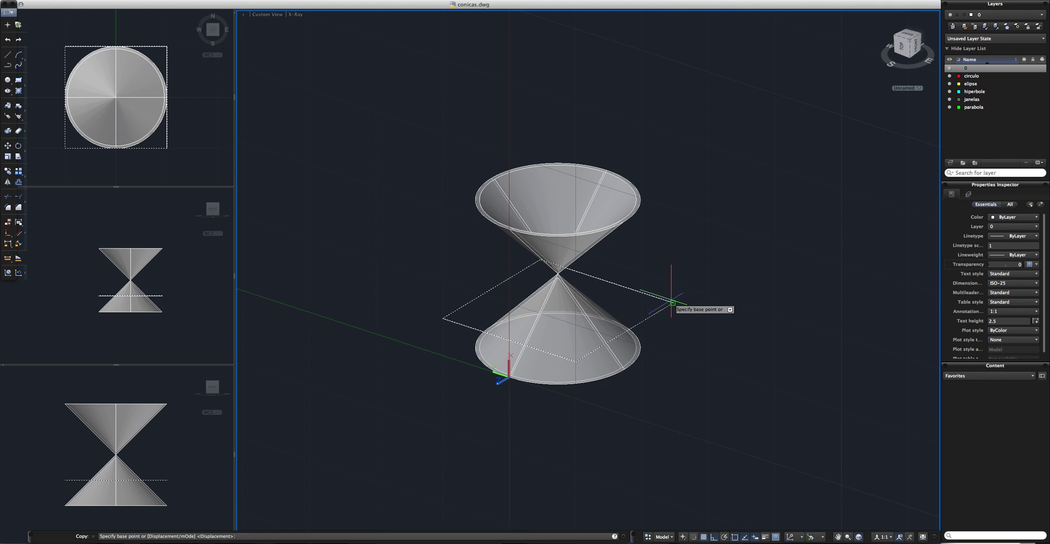
left_click(673, 302)
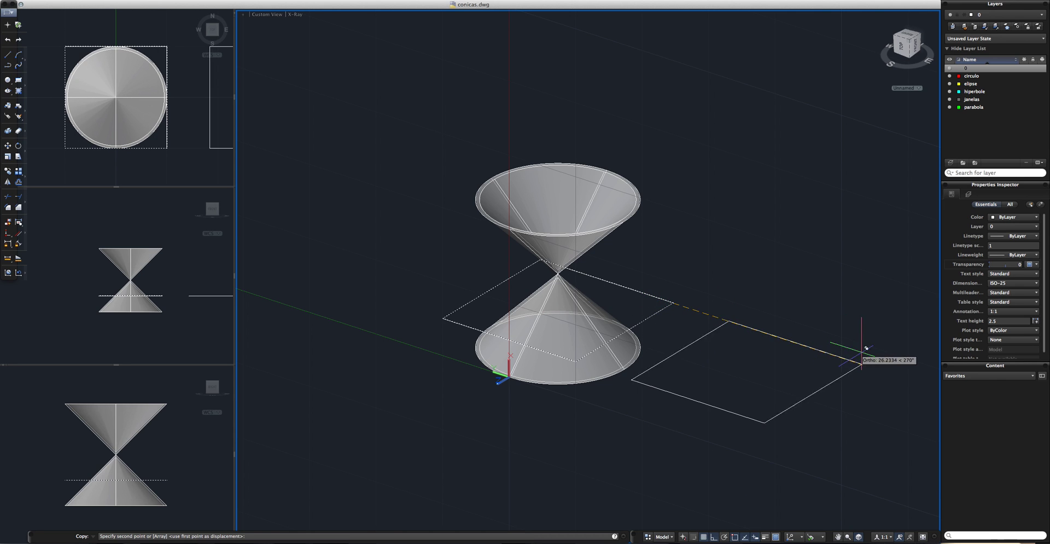
left_click(673, 303)
key("Escape")
- Rotate a copy of the square 10° about its corner
left_click(666, 306)
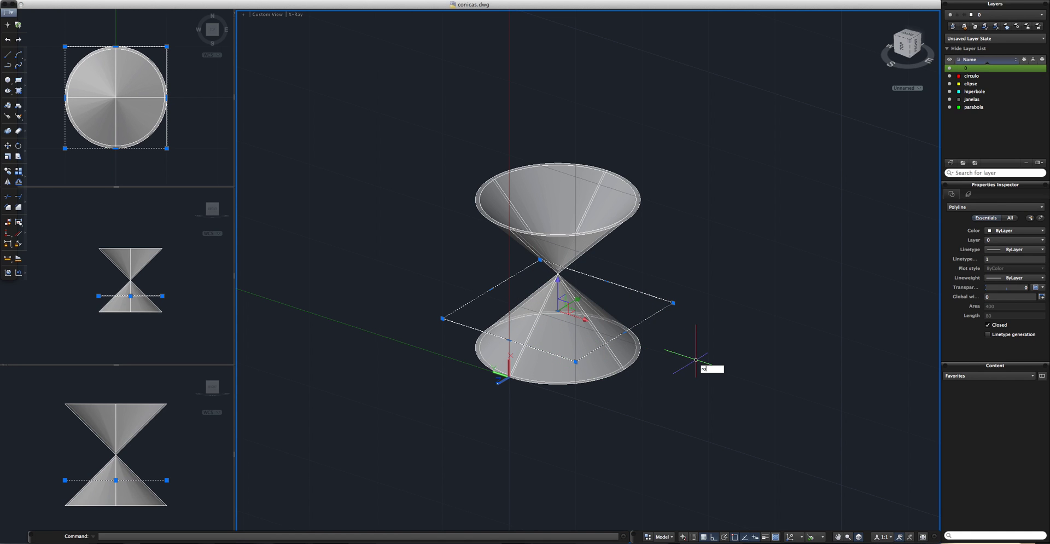
key("Return")
left_click(576, 362)
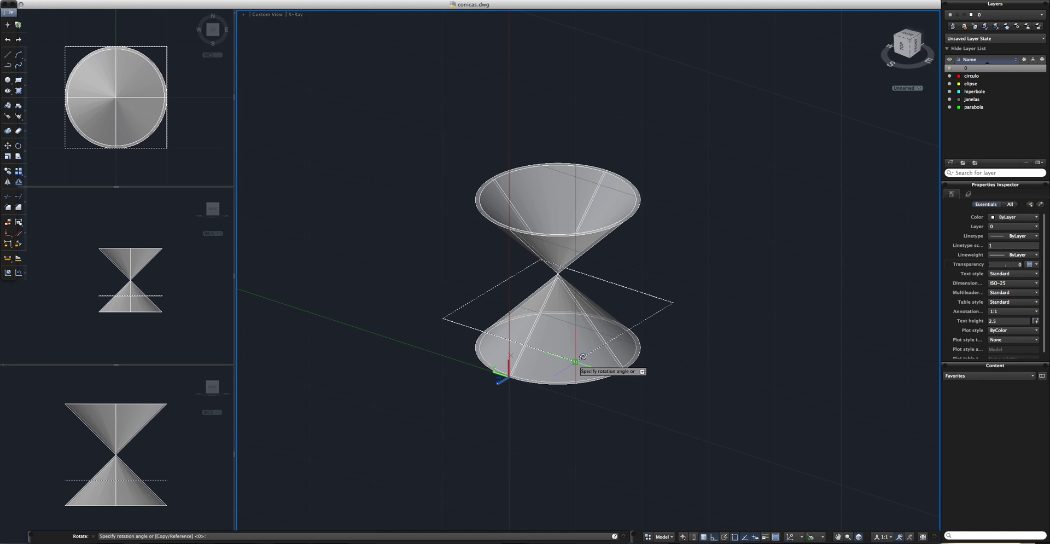
type("c")
key("Return")
type("10")
key("Return")
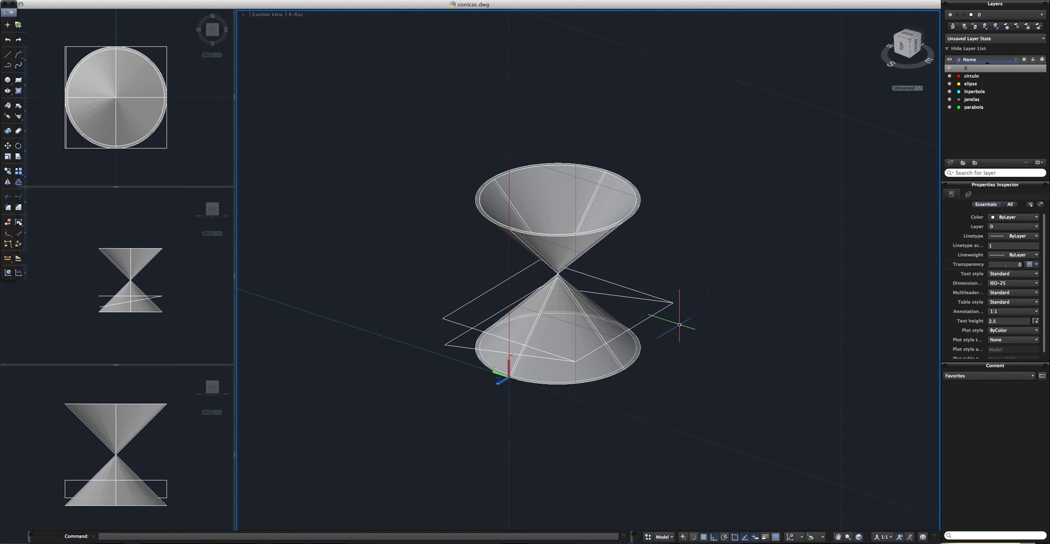
mouse_move(691, 372)
middle_mouse_down("shift")
mouse_move(756, 294)
mouse_move(682, 386)
mouse_move(622, 408)
mouse_move(633, 429)
middle_mouse_up("shift")
- Reset the coordinate system to World
left_click(626, 363)
key("Escape")
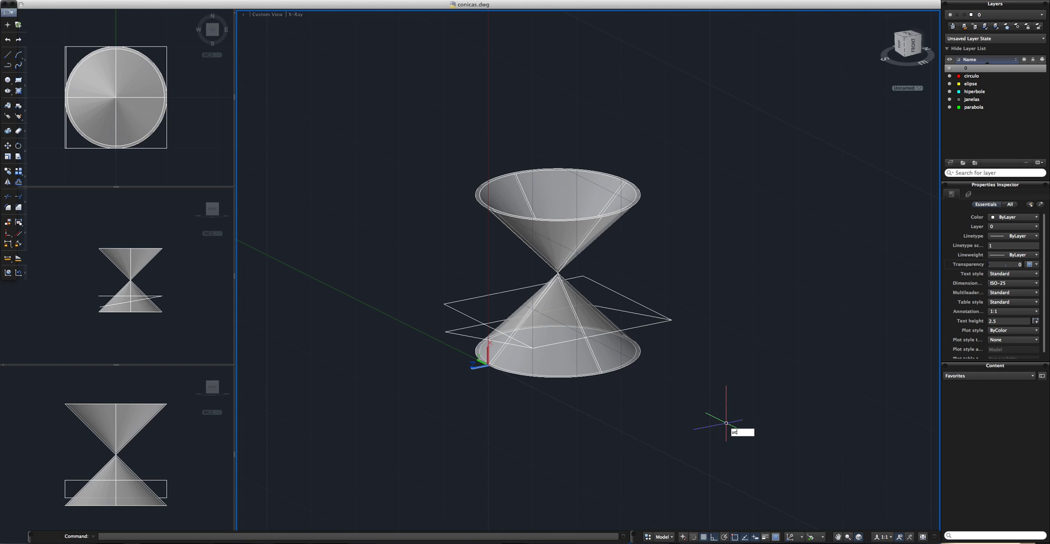
type("ucs")
key("Return")
key("Return")
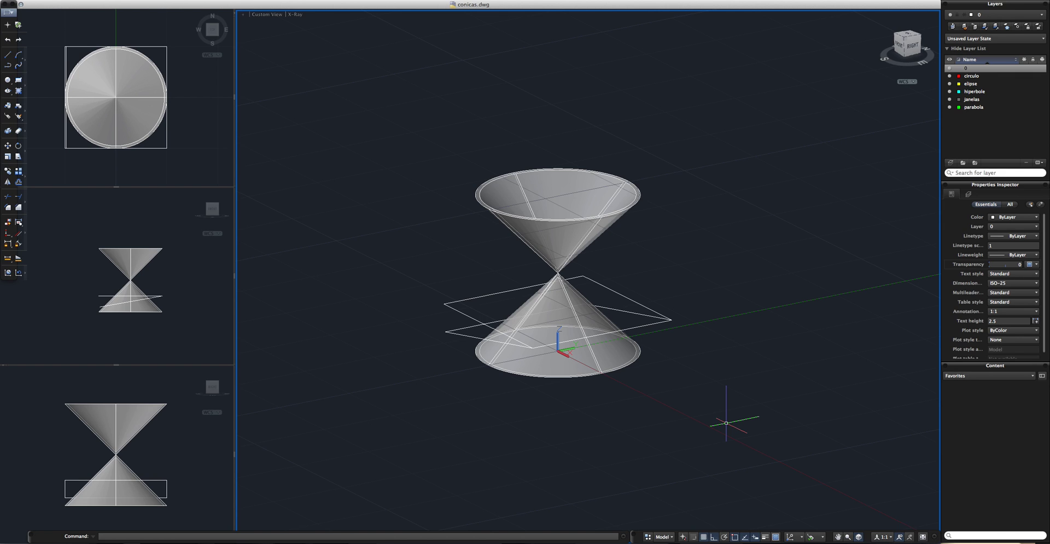
- Define a new UCS with origin on the lower cone's base edge and X aimed at the upper rim
type("s")
key("Return")
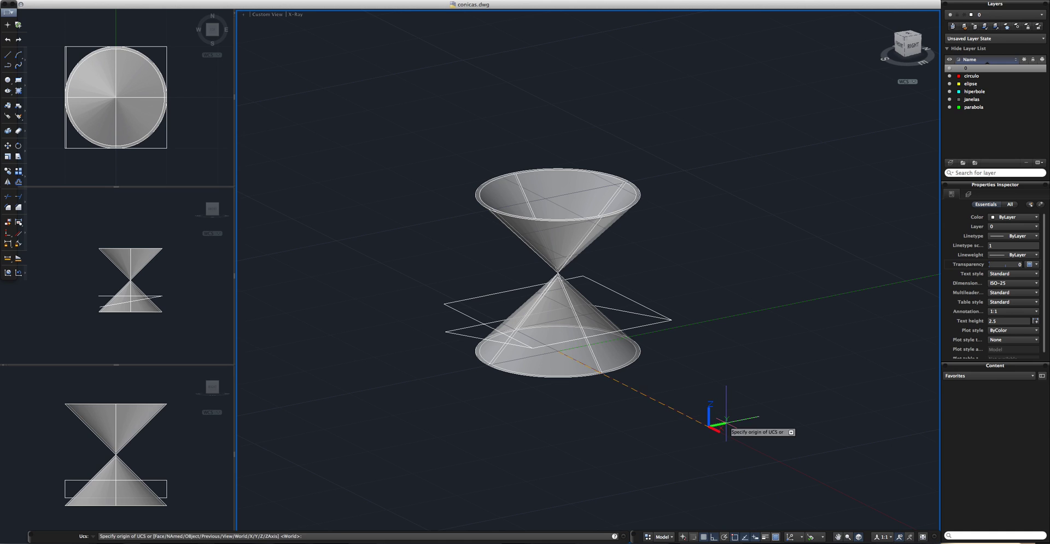
left_click(489, 365)
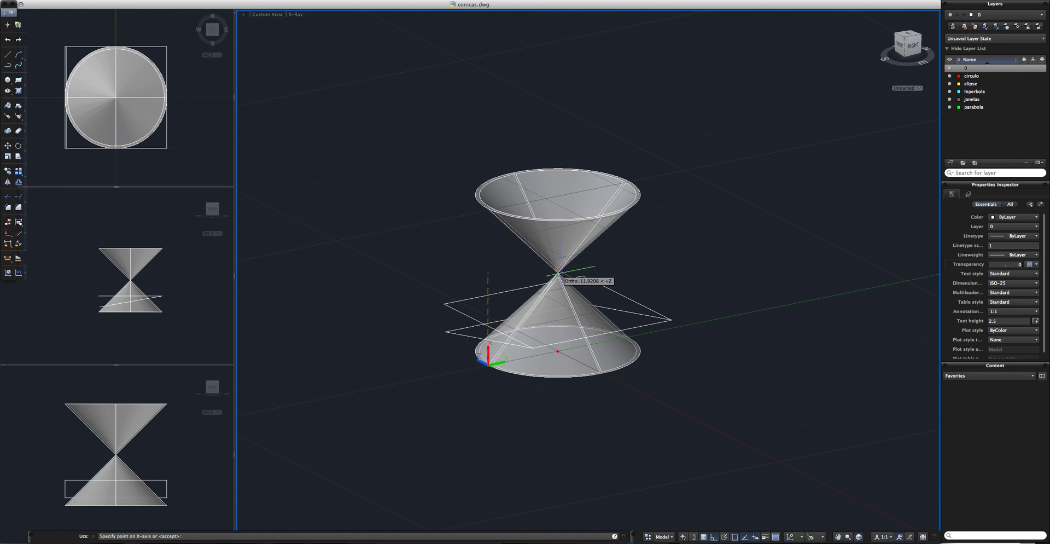
scroll(557, 275, "up", 3)
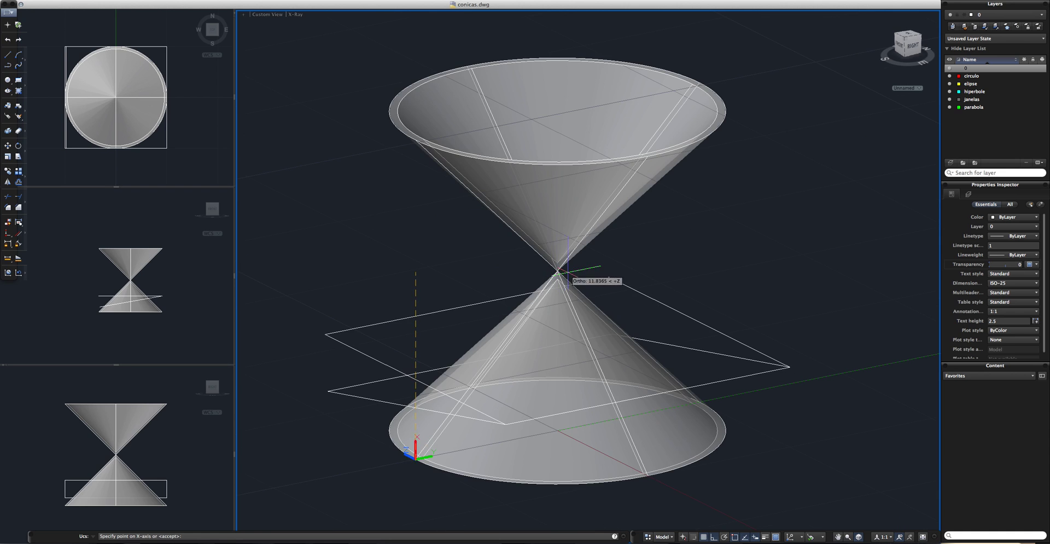
scroll(559, 276, "down", 3)
scroll(569, 293, "up", 2)
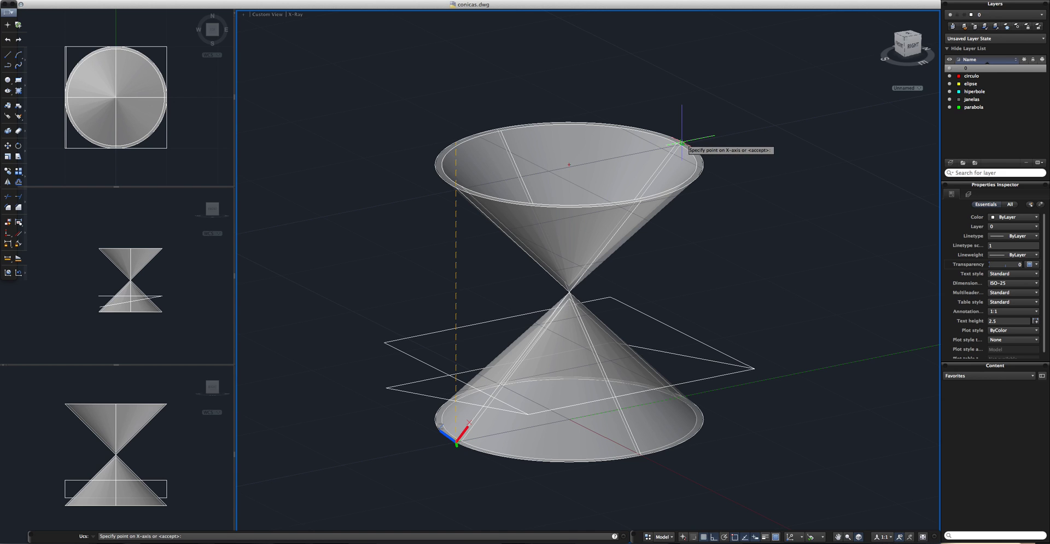
scroll(682, 143, "up", 5)
left_click(682, 143)
scroll(693, 181, "down", 6)
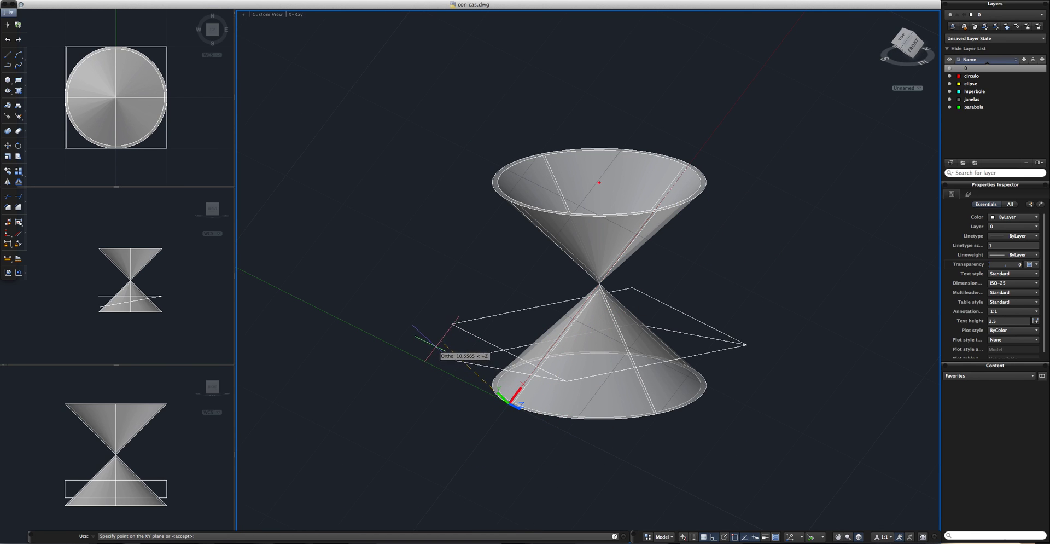
mouse_move(447, 393)
middle_mouse_down("shift")
mouse_move(452, 363)
mouse_move(497, 372)
mouse_move(495, 383)
middle_mouse_up("shift")
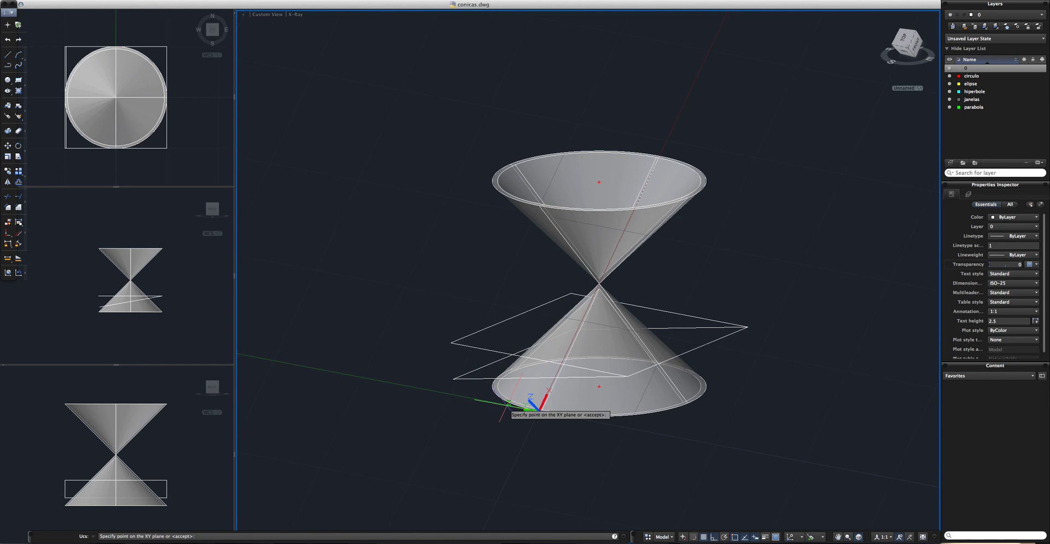
left_click(363, 368)
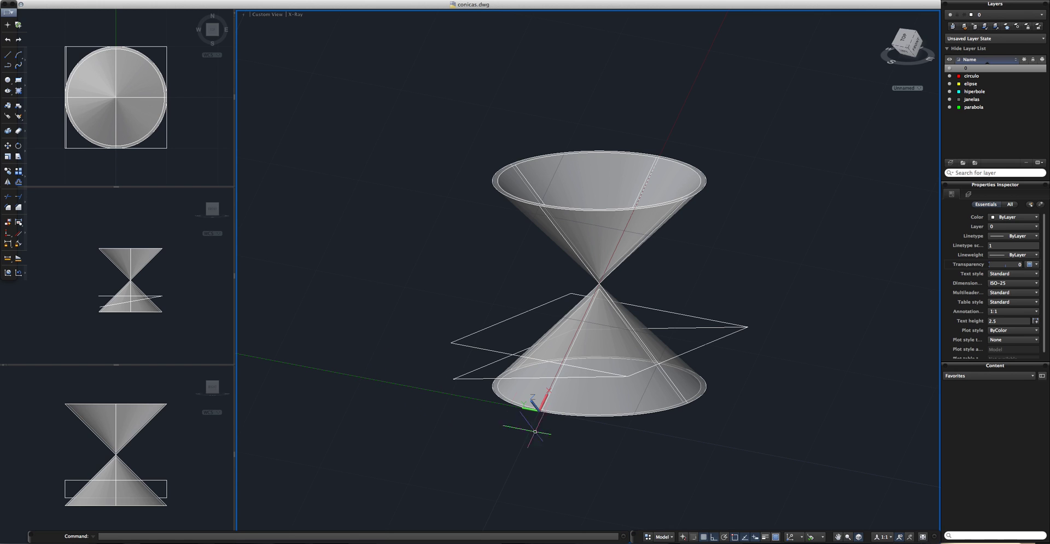
- Reset the middle-left viewport to Front via isometric, then orbit the main view near side-on
scroll(727, 405, "down", 5)
mouse_move(726, 406)
middle_mouse_down("shift")
mouse_move(647, 382)
mouse_move(687, 410)
mouse_move(618, 375)
middle_mouse_up("shift")
scroll(687, 409, "up", 5)
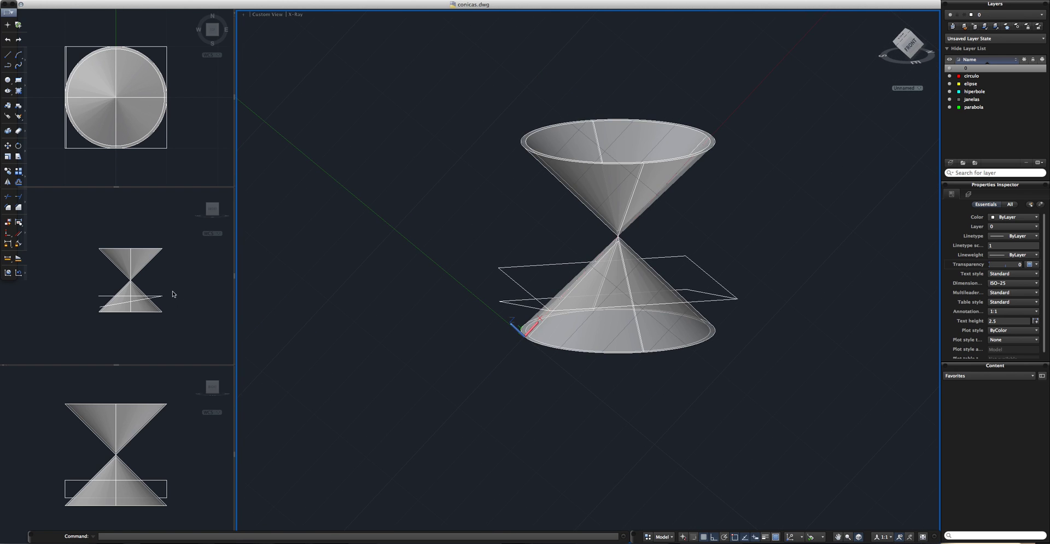
left_click(187, 304)
left_click(219, 216)
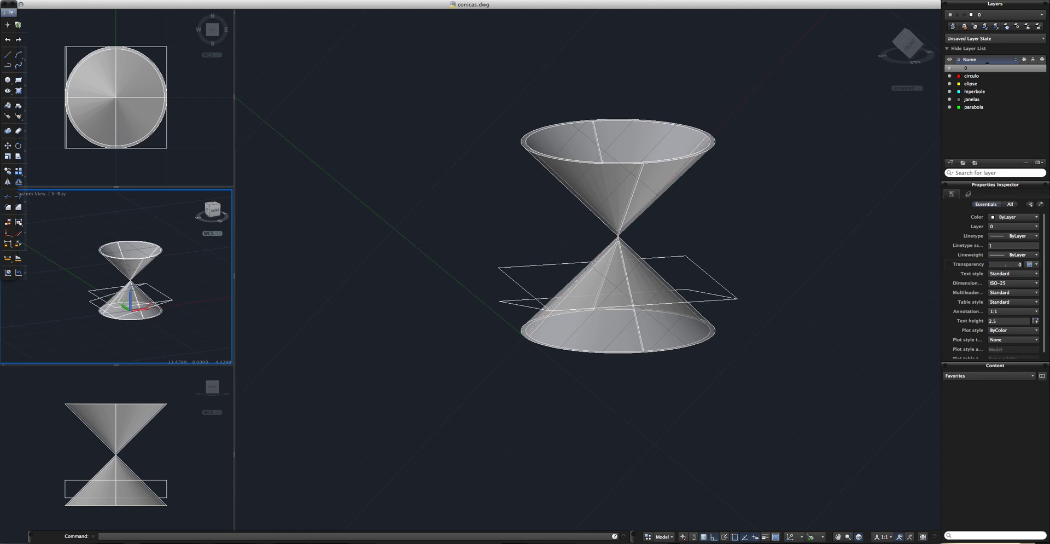
left_click(217, 214)
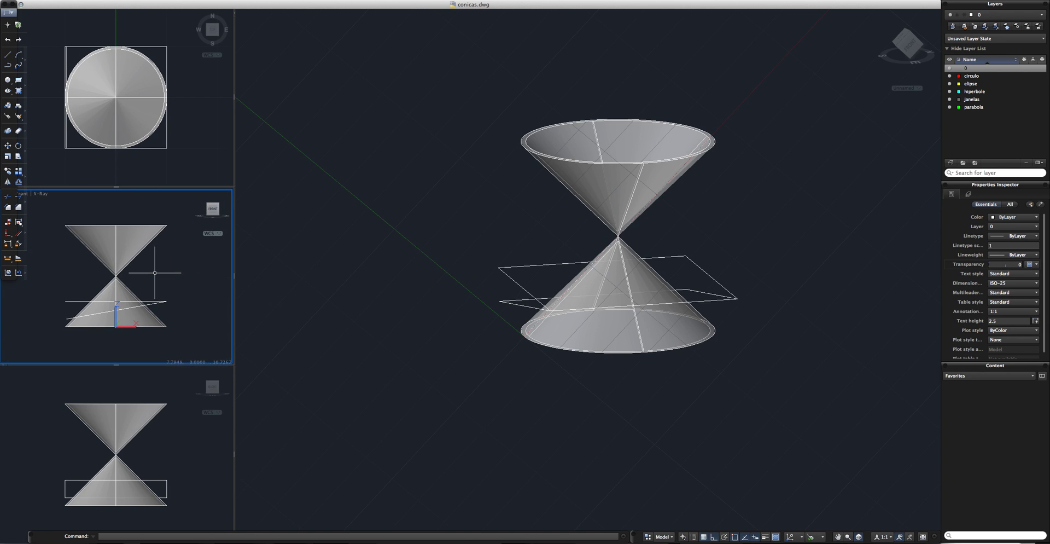
left_click(335, 312)
scroll(730, 267, "down", 1)
mouse_move(645, 313)
middle_mouse_down("shift")
mouse_move(577, 289)
mouse_move(583, 307)
mouse_move(669, 318)
mouse_move(642, 308)
middle_mouse_up("shift")
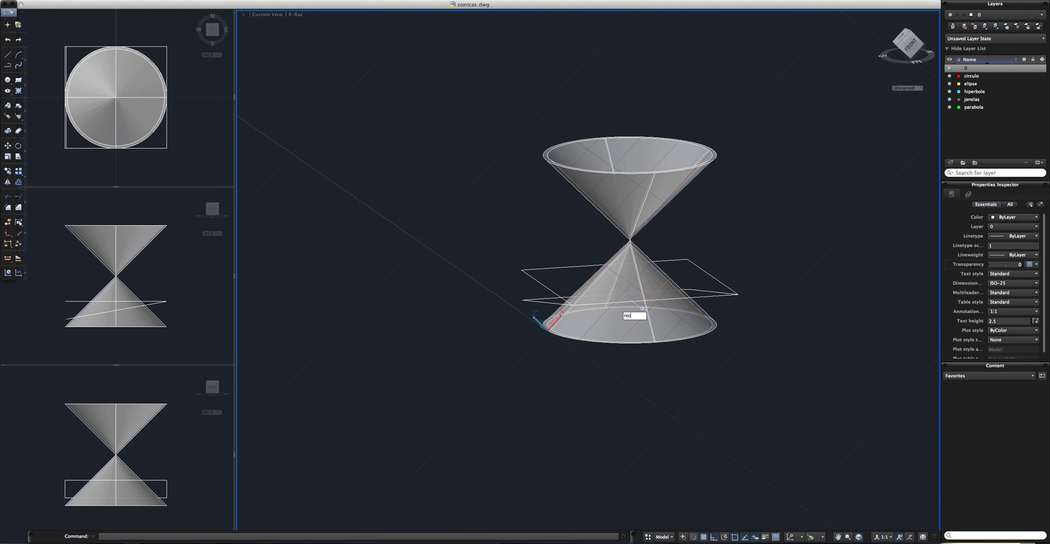
- Draw a 20 × 20 rectangle from first corner 0,-10,-5 as a steep cutting plane
key("Return")
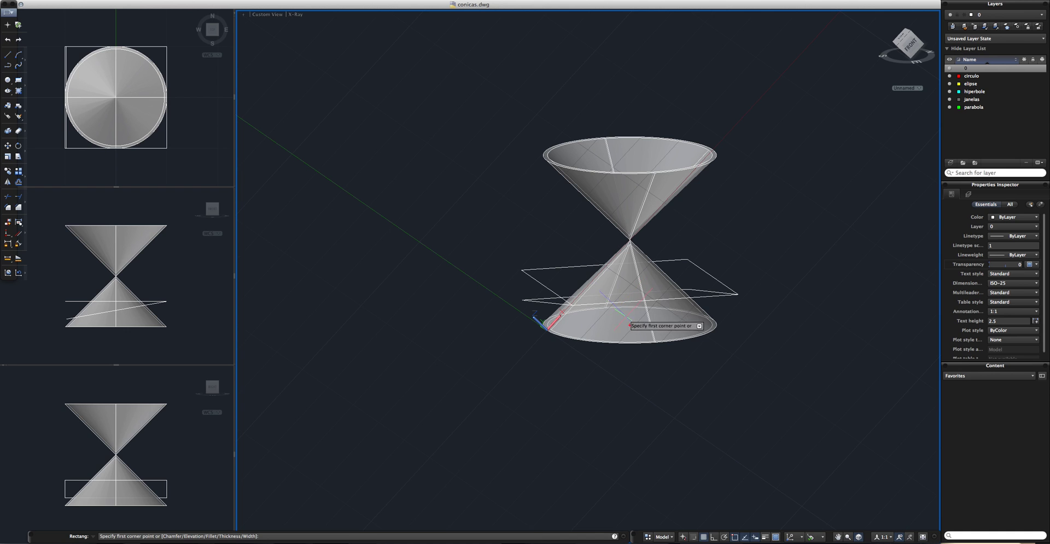
mouse_move(615, 327)
middle_mouse_down("shift")
mouse_move(593, 309)
mouse_move(583, 324)
mouse_move(481, 235)
mouse_move(637, 372)
mouse_move(638, 364)
mouse_move(605, 389)
mouse_move(571, 369)
mouse_move(664, 356)
mouse_move(745, 384)
mouse_move(680, 363)
mouse_move(720, 361)
middle_mouse_up("shift")
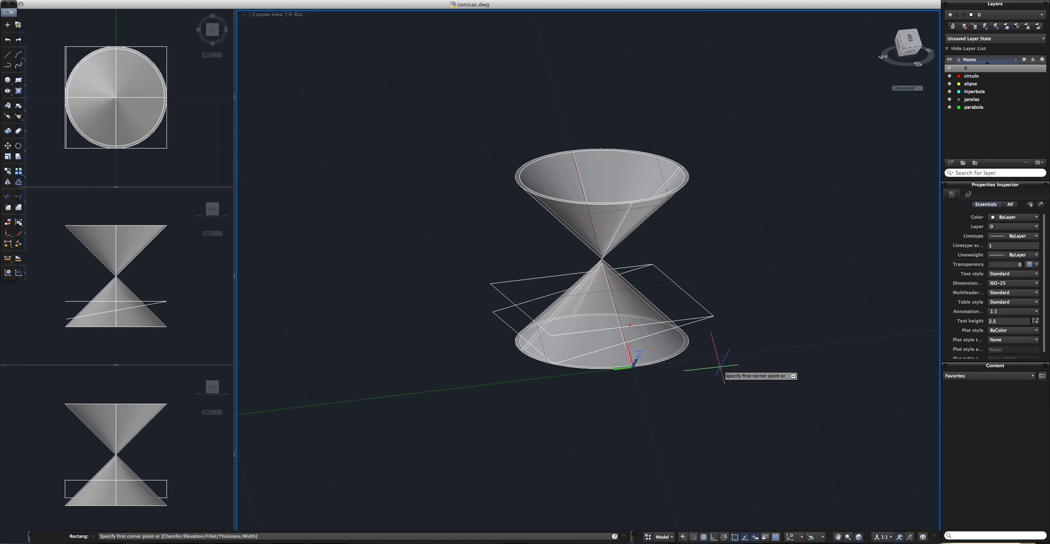
mouse_move(717, 367)
middle_mouse_down("shift")
mouse_move(530, 390)
mouse_move(541, 398)
middle_mouse_up("shift")
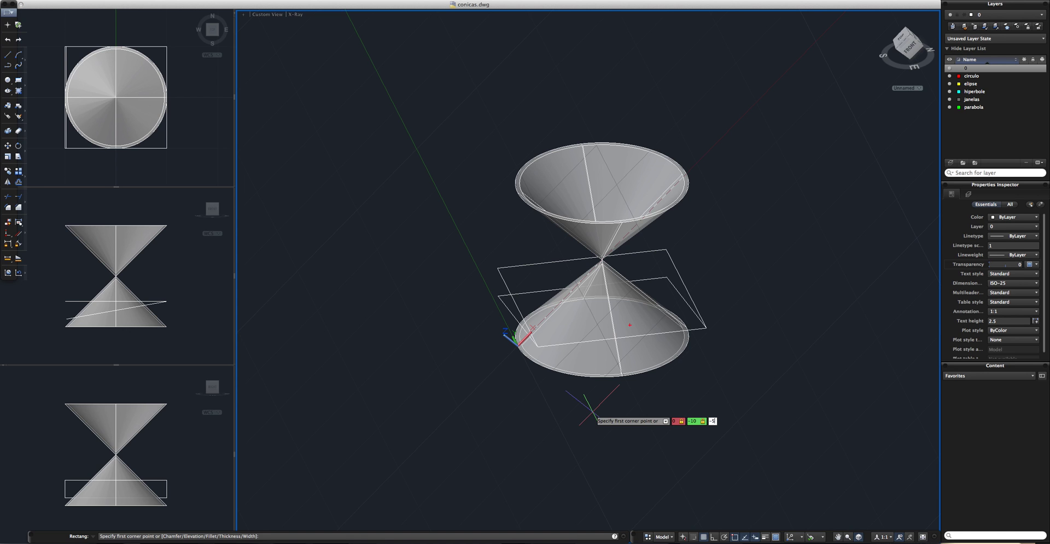
key("Return")
middle_click_drag(642, 357, 438, 312, "shift")
middle_click_drag(550, 295, 523, 327, "shift")
middle_click_drag(708, 329, 507, 338, "shift")
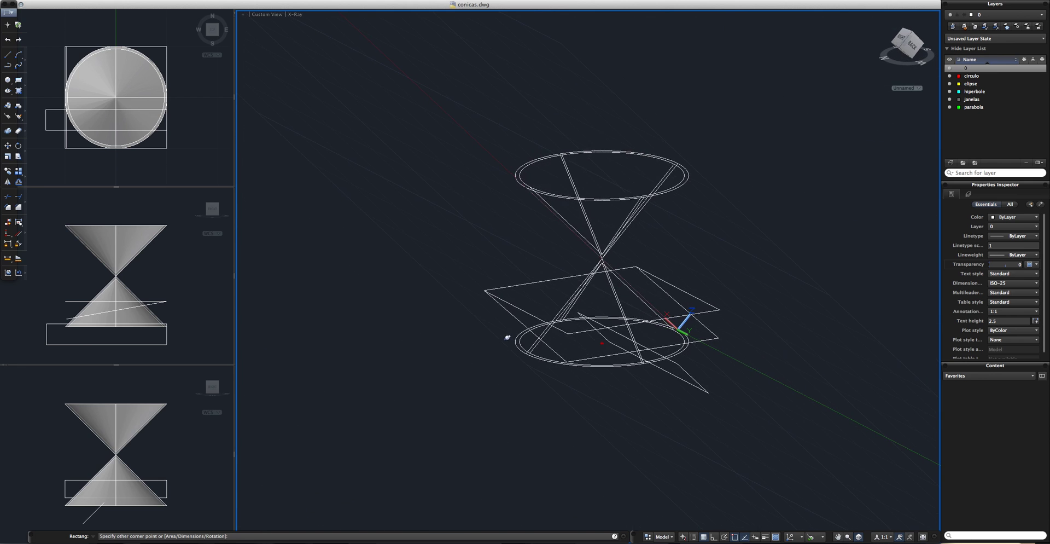
middle_click_drag(703, 313, 519, 343, "shift")
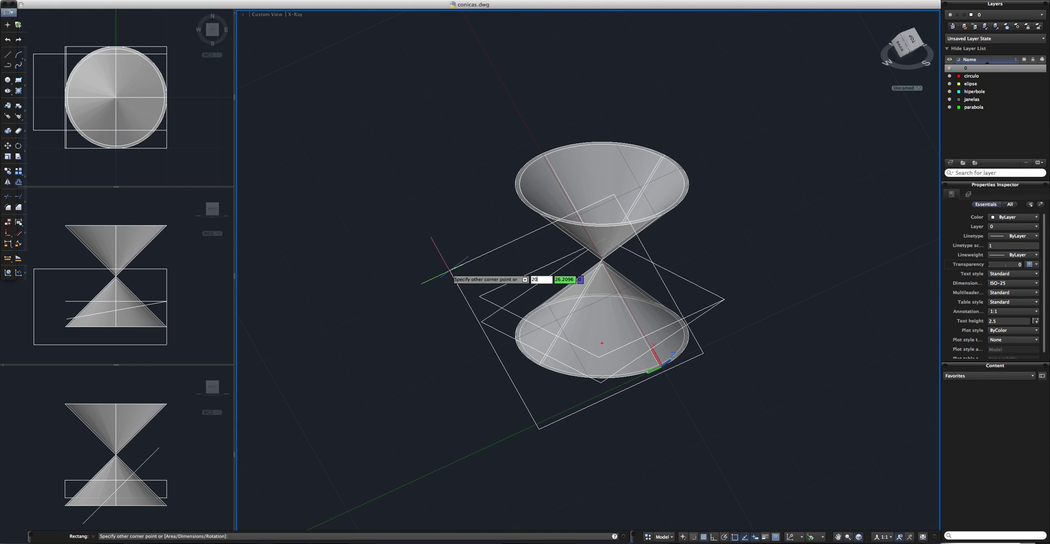
key("Tab")
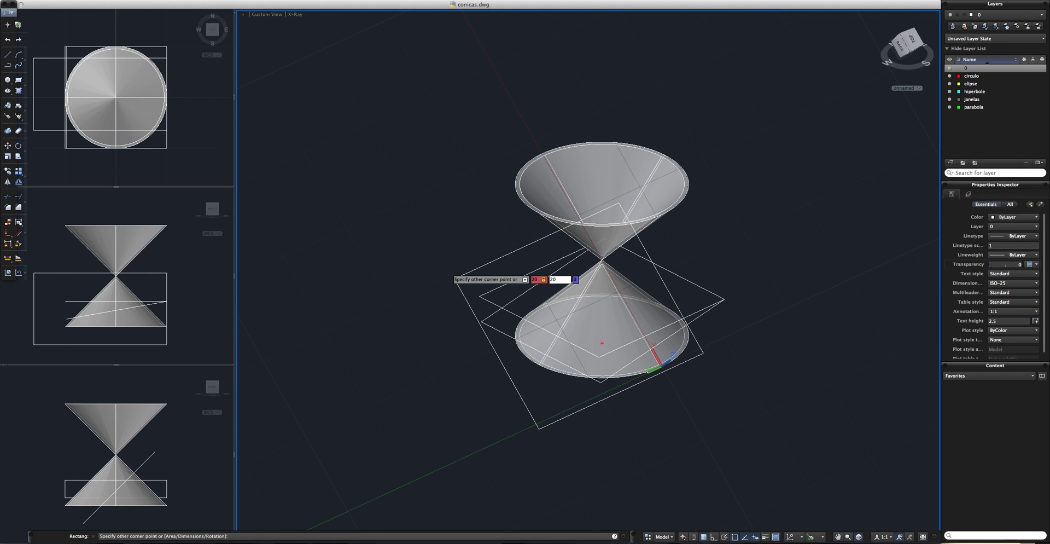
key("Return")
middle_click_drag(722, 387, 552, 386, "shift")
mouse_move(787, 416)
middle_mouse_down("shift")
mouse_move(591, 373)
mouse_move(656, 361)
mouse_move(633, 342)
mouse_move(624, 361)
middle_mouse_up("shift")
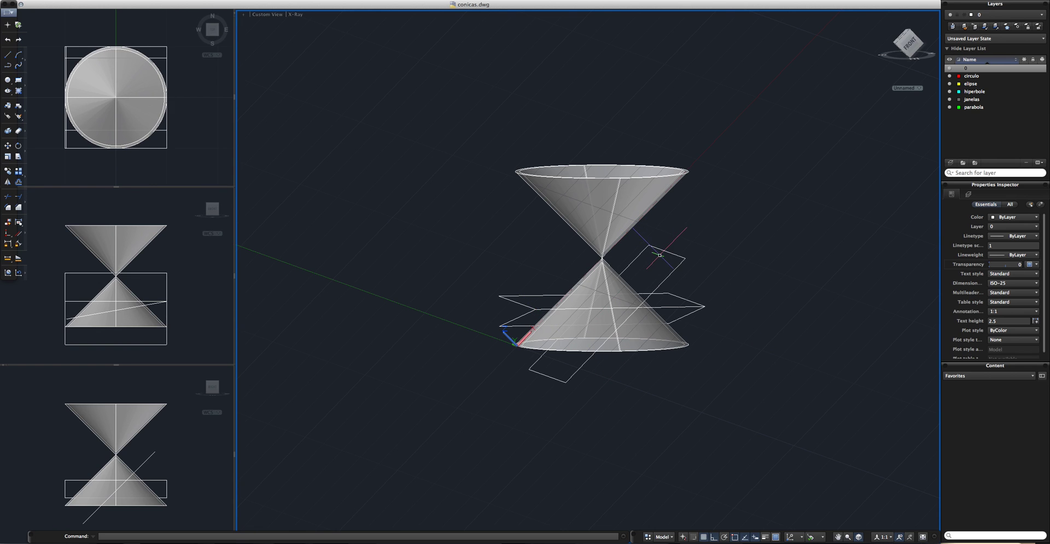
- Return the UCS to World after clearing the cone selection
left_click(618, 276)
left_click(579, 244)
left_click(567, 213)
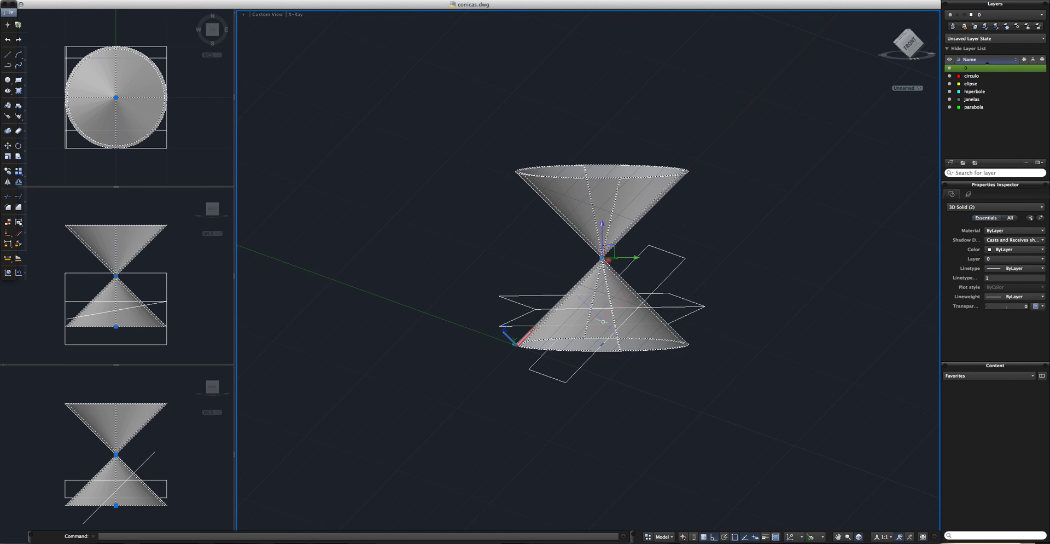
key("Escape")
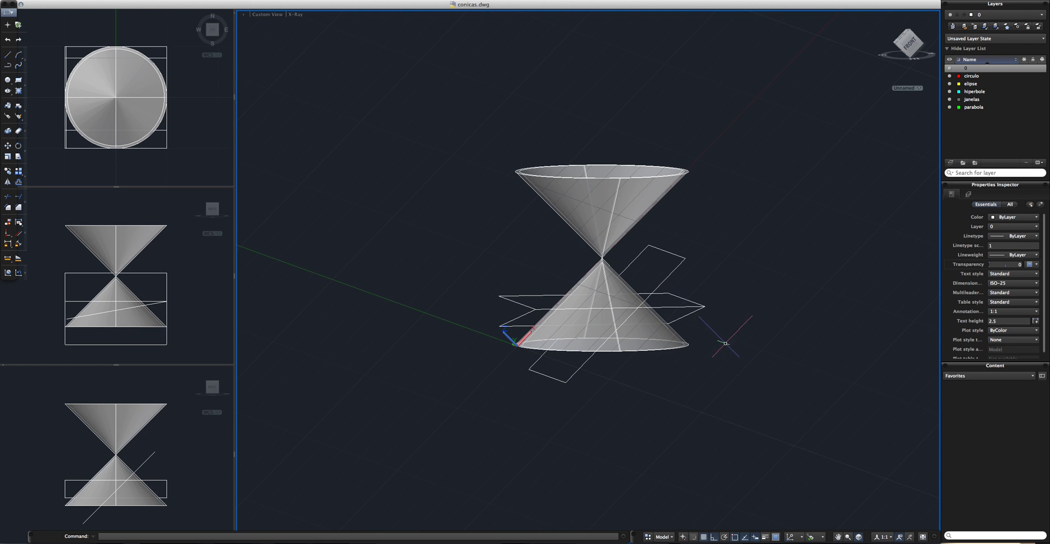
mouse_move(715, 282)
middle_mouse_down("shift")
mouse_move(638, 260)
mouse_move(708, 353)
mouse_move(740, 336)
mouse_move(739, 376)
middle_mouse_up("shift")
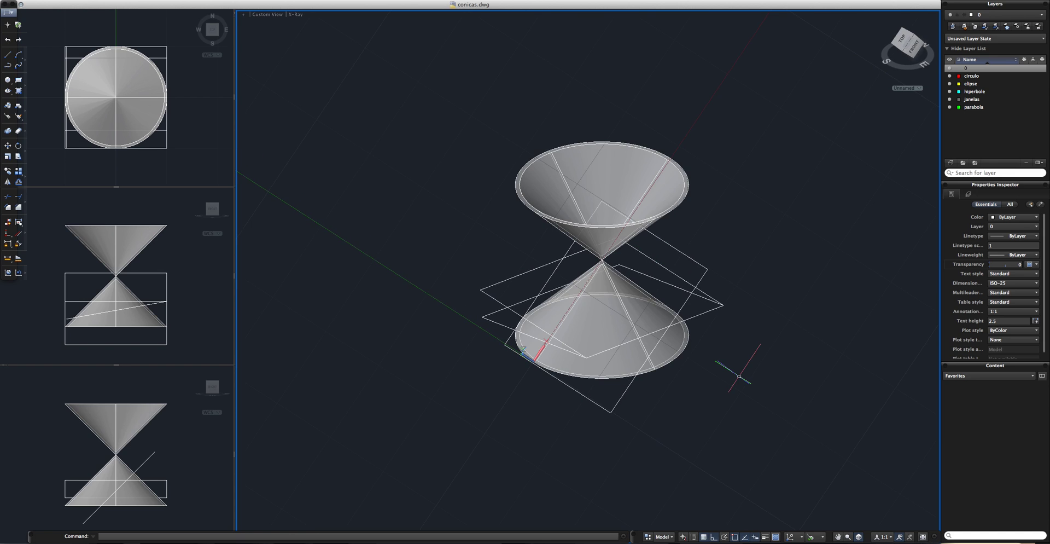
key("Return")
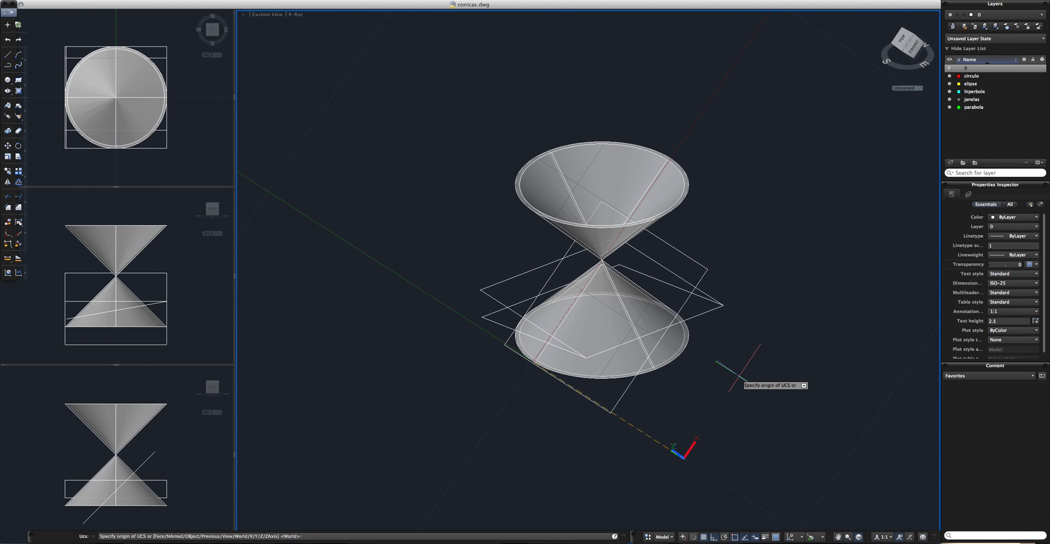
key("Return")
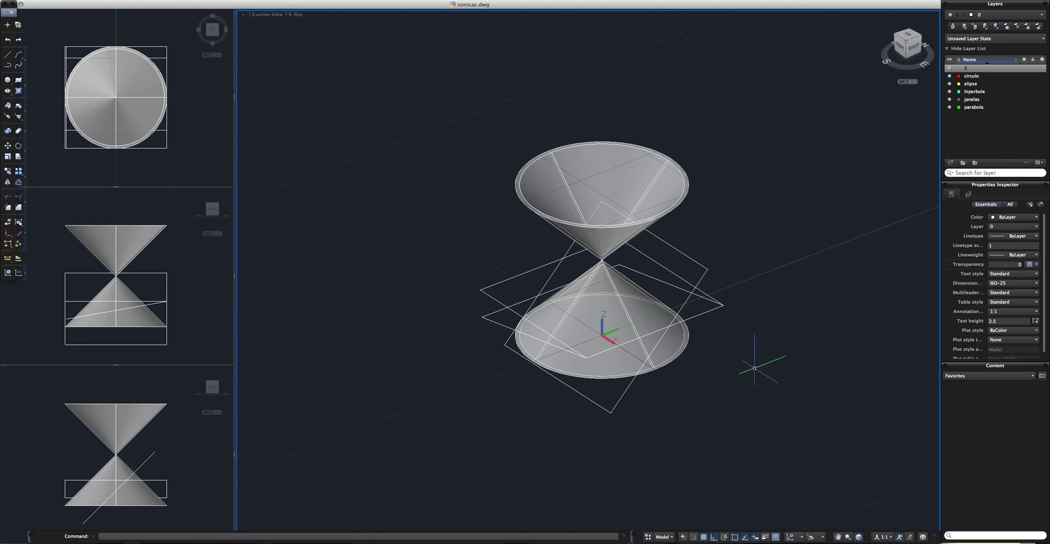
- Define a three-point UCS with origin at the lower cone's base and X axis pointing up
mouse_move(802, 358)
middle_mouse_down("shift")
mouse_move(640, 358)
mouse_move(574, 330)
mouse_move(816, 356)
mouse_move(718, 344)
middle_mouse_up("shift")
scroll(734, 338, "up", 3)
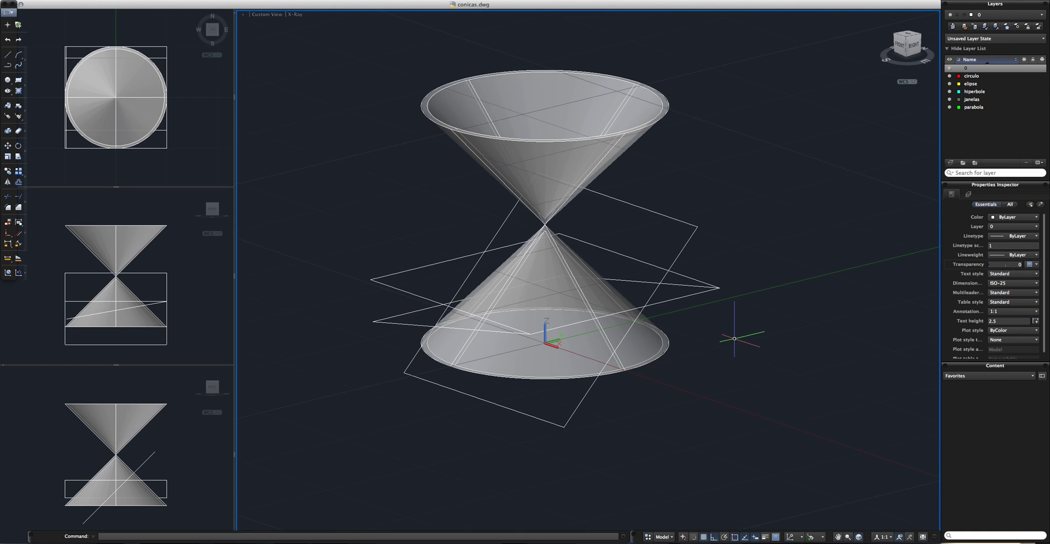
scroll(734, 338, "down", 4)
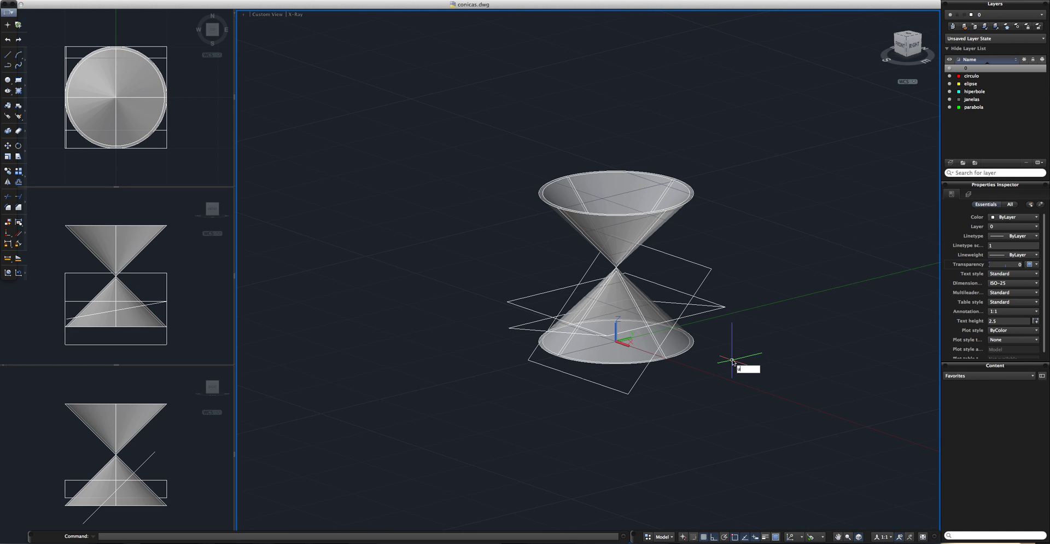
key("Return")
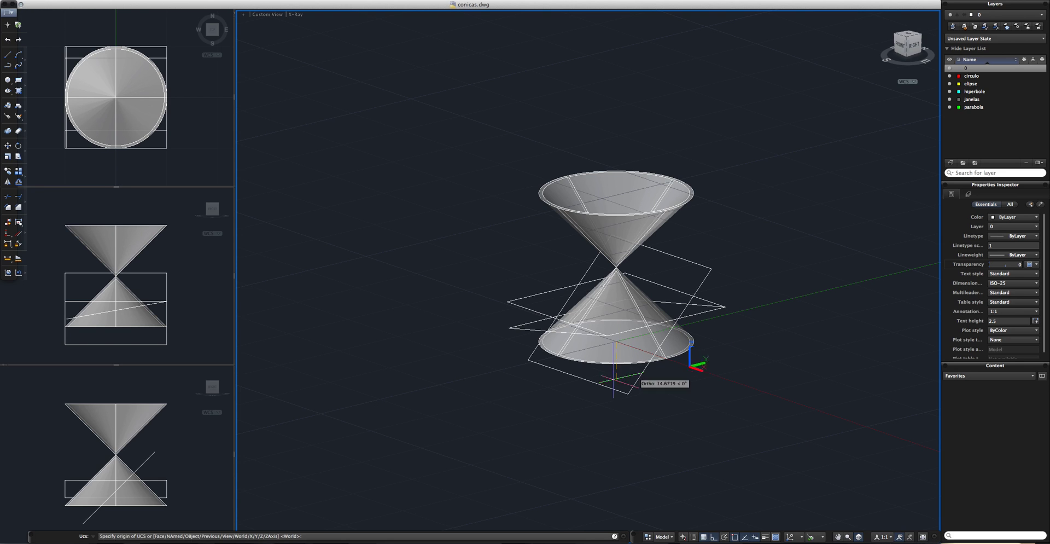
left_click(555, 355)
left_click(557, 350)
left_click(507, 101)
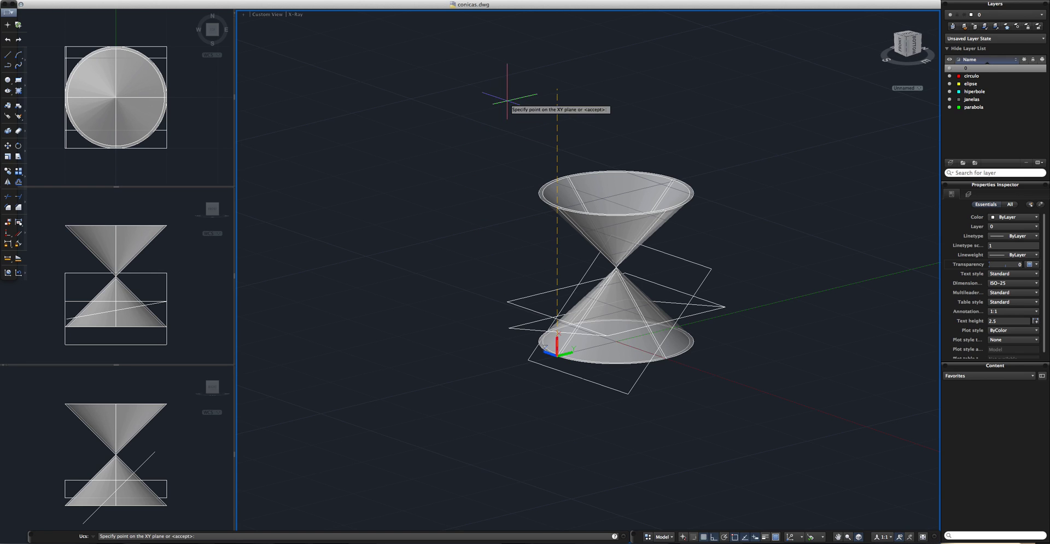
left_click(361, 280)
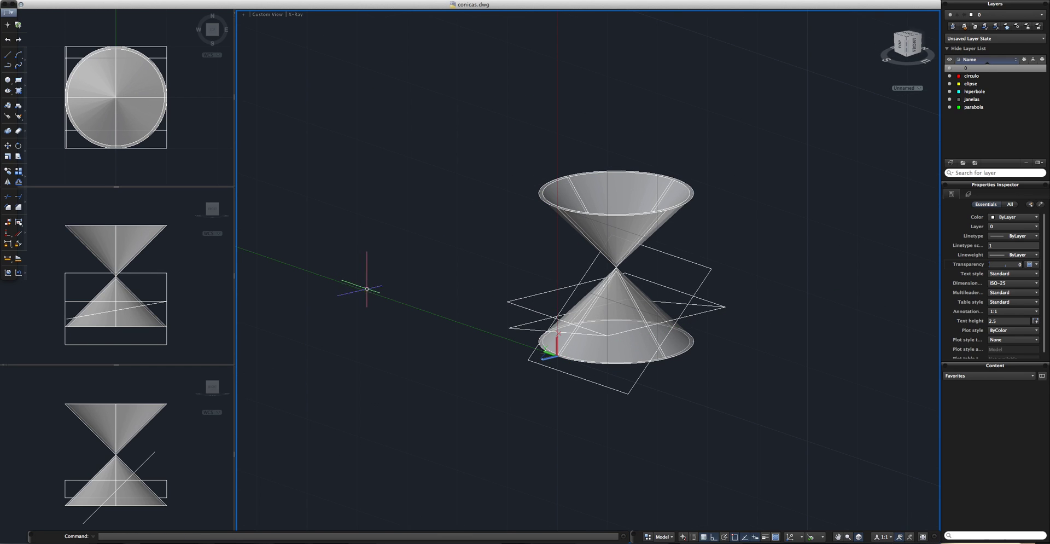
middle_click_drag(787, 341, 699, 415, "shift")
left_click(178, 154)
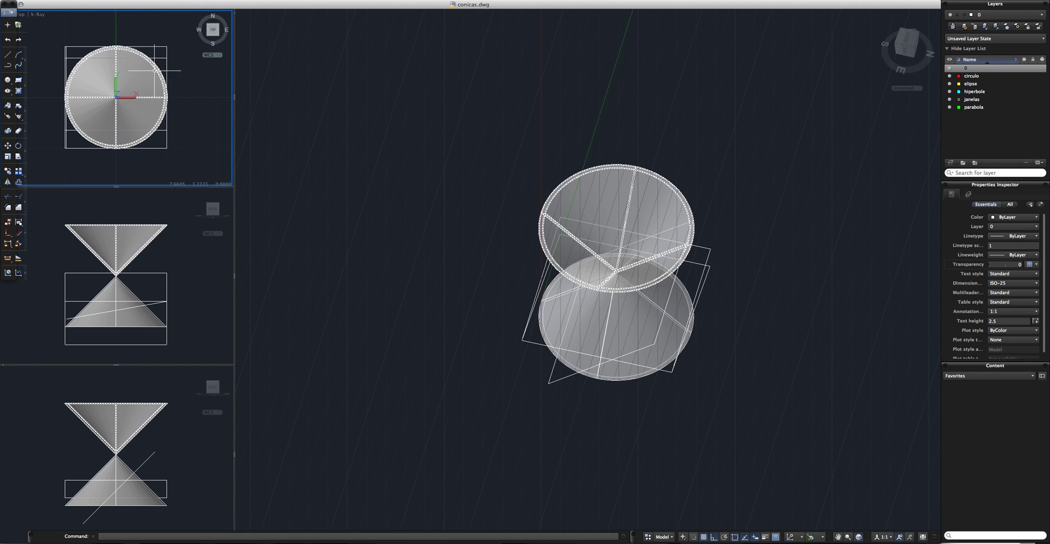
left_click(380, 262)
mouse_move(551, 291)
middle_mouse_down("shift")
mouse_move(565, 253)
mouse_move(558, 234)
mouse_move(518, 264)
mouse_move(505, 247)
mouse_move(490, 251)
middle_mouse_up("shift")
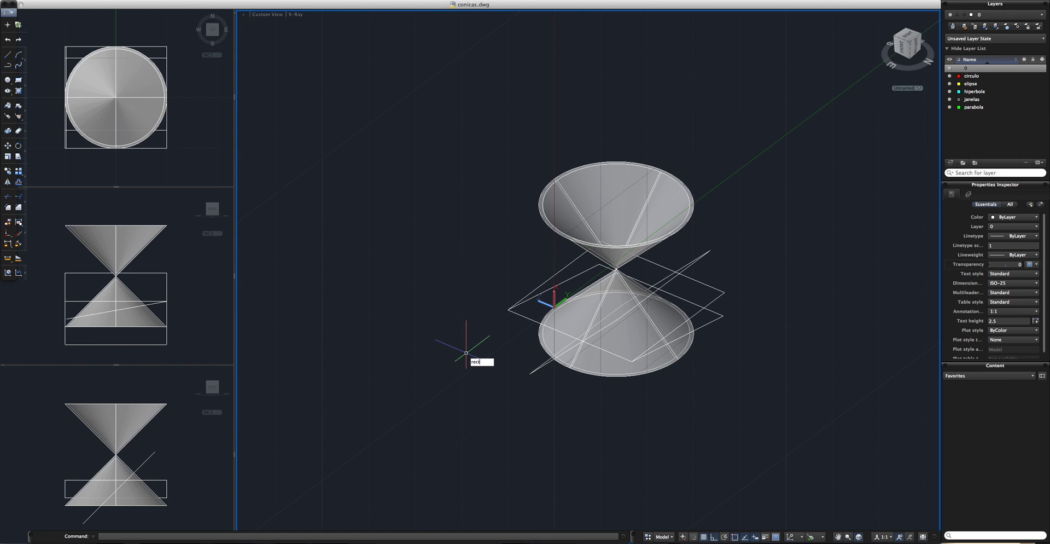
- Start a rectangle with RECT and fix its first corner at 0,-10,0
key("Return")
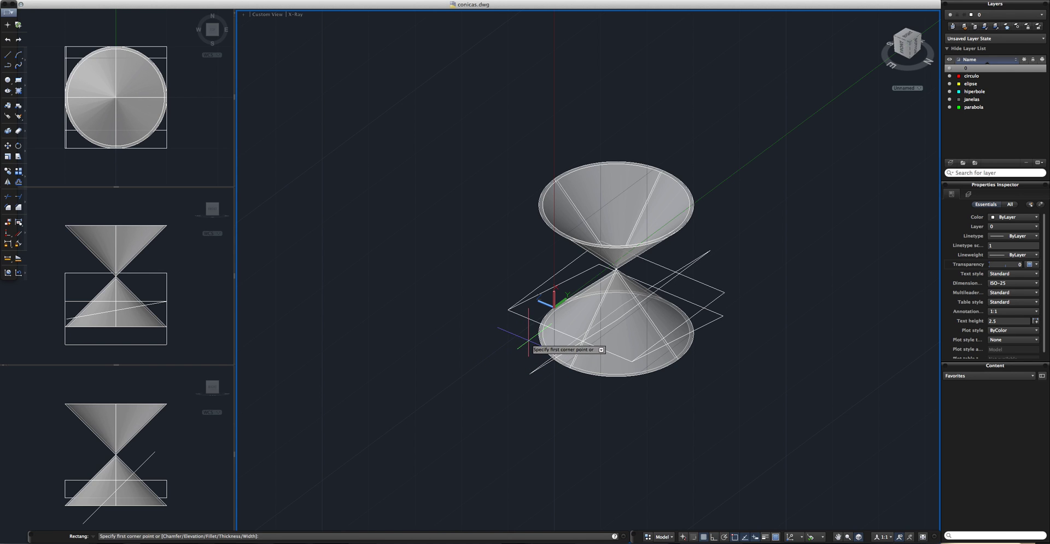
middle_click_drag(527, 340, 490, 343, "shift")
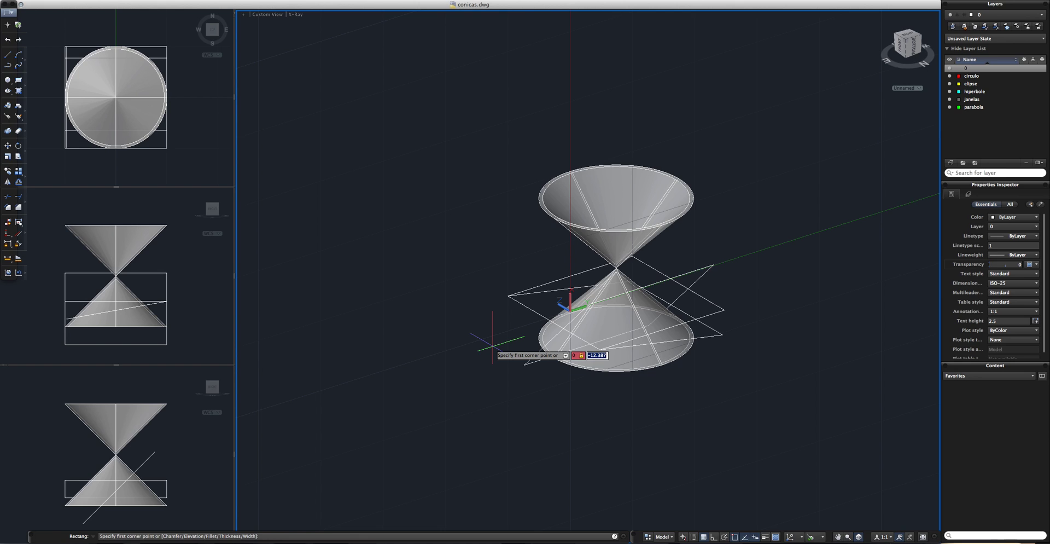
type("-")
key("Escape")
type("RECT")
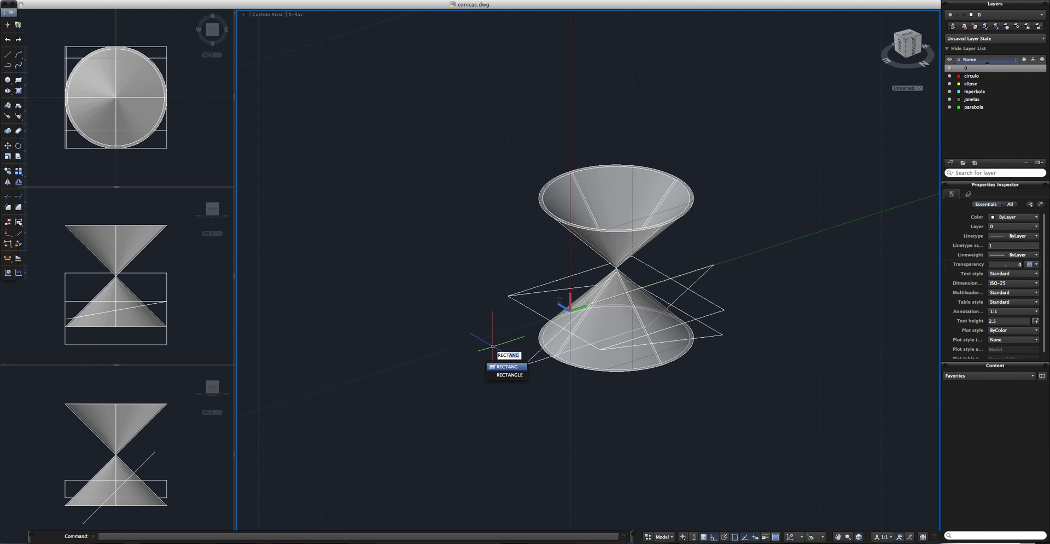
key("Return")
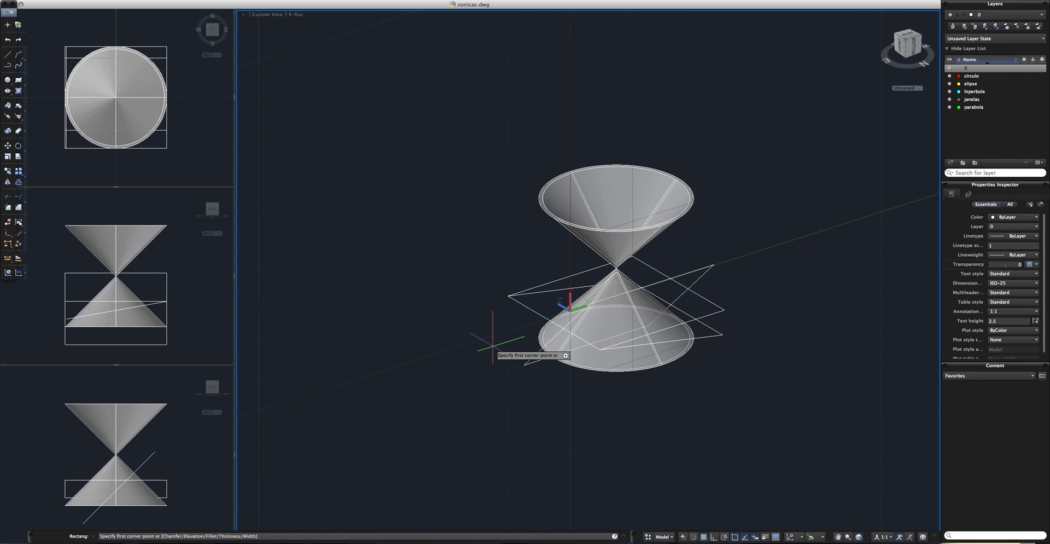
type("0")
key("Tab")
type("-1")
type("0")
key("Tab")
key("Return")
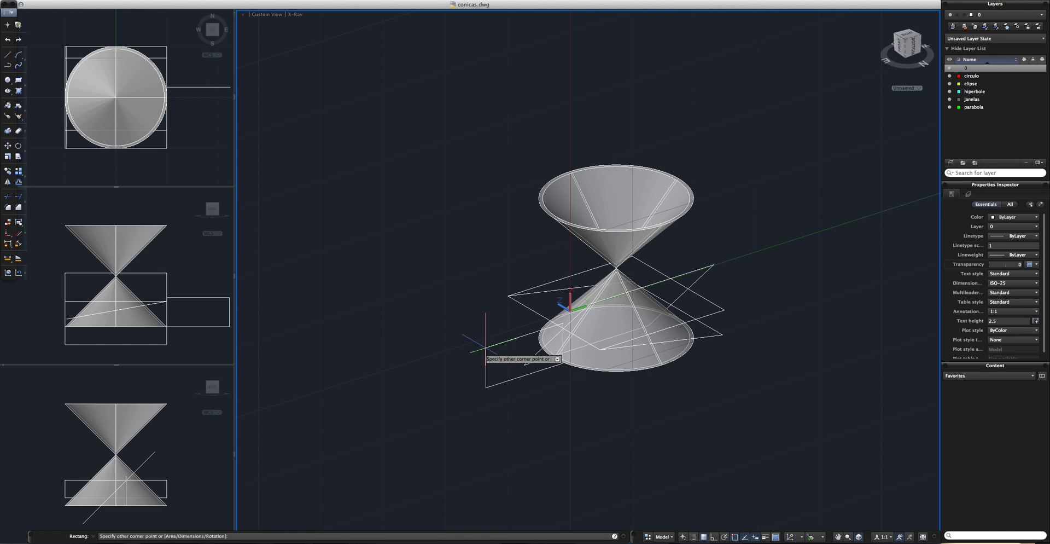
- Complete the upright rectangle at 20 × 20
mouse_move(485, 337)
middle_mouse_down("shift")
mouse_move(602, 334)
mouse_move(492, 306)
mouse_move(384, 254)
mouse_move(400, 278)
mouse_move(497, 300)
mouse_move(497, 211)
mouse_move(492, 251)
middle_mouse_up("shift")
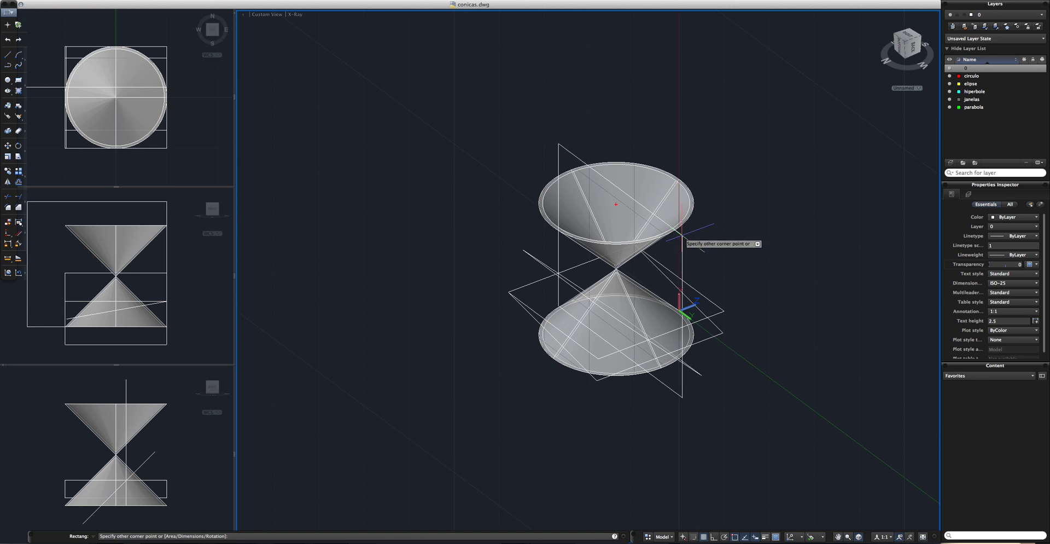
mouse_move(700, 246)
middle_mouse_down("shift")
mouse_move(474, 228)
mouse_move(494, 169)
middle_mouse_up("shift")
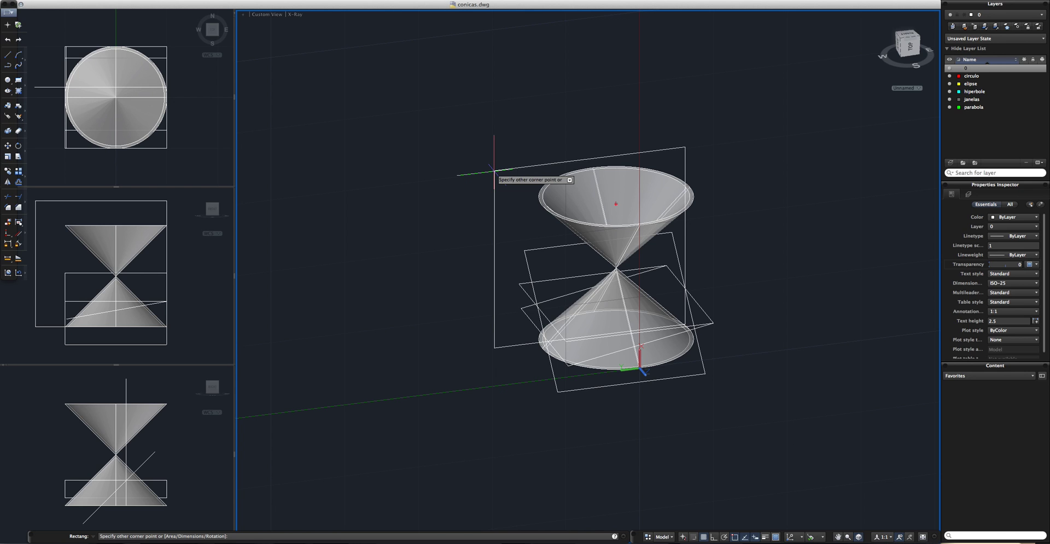
type("20")
key("Tab")
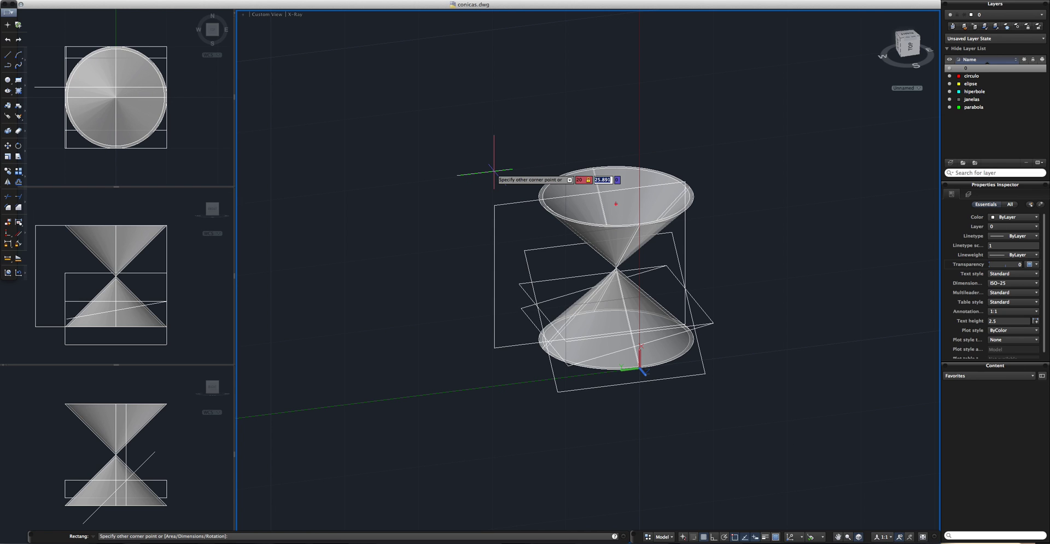
type("20")
key("Tab")
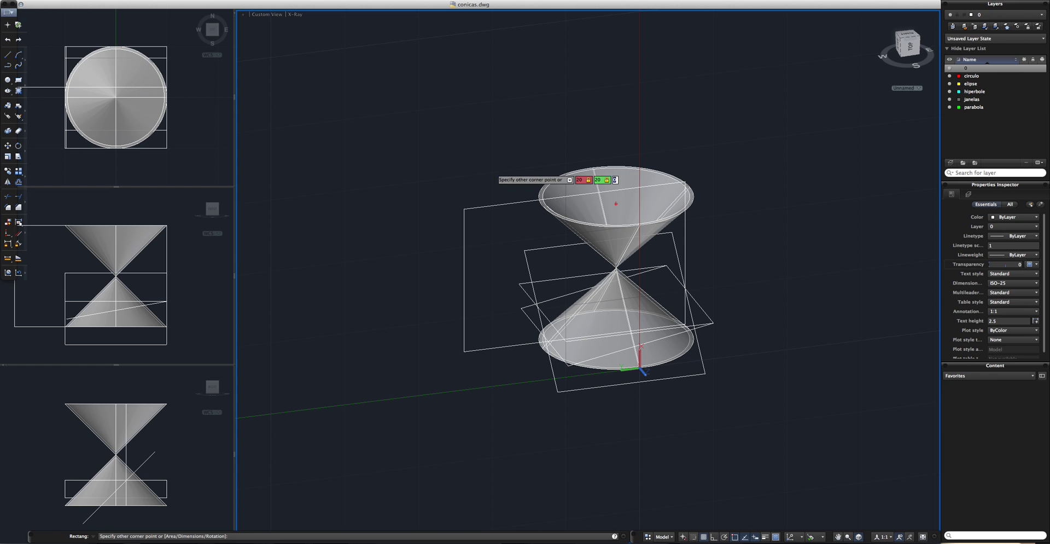
key("Return")
mouse_move(521, 251)
middle_mouse_down("shift")
mouse_move(452, 211)
mouse_move(540, 229)
mouse_move(434, 291)
mouse_move(375, 304)
mouse_move(469, 290)
mouse_move(425, 314)
middle_mouse_up("shift")
- Reset the UCS to World
type("ucs")
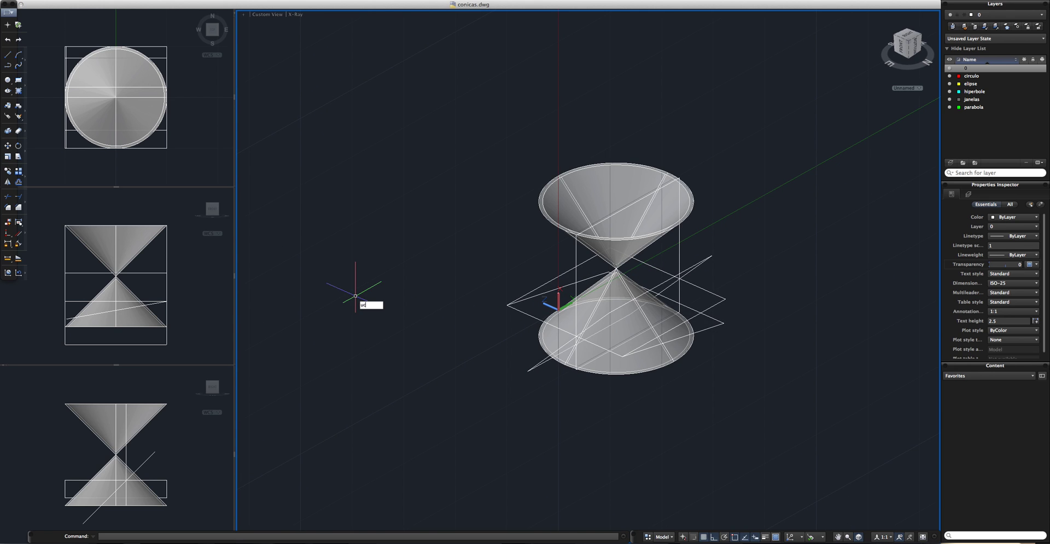
key("Return")
key("Return")
middle_click_drag(403, 314, 610, 297, "shift")
- Section the lower cone through three points on the level cutting square
scroll(610, 295, "down", 4)
scroll(681, 307, "up", 6)
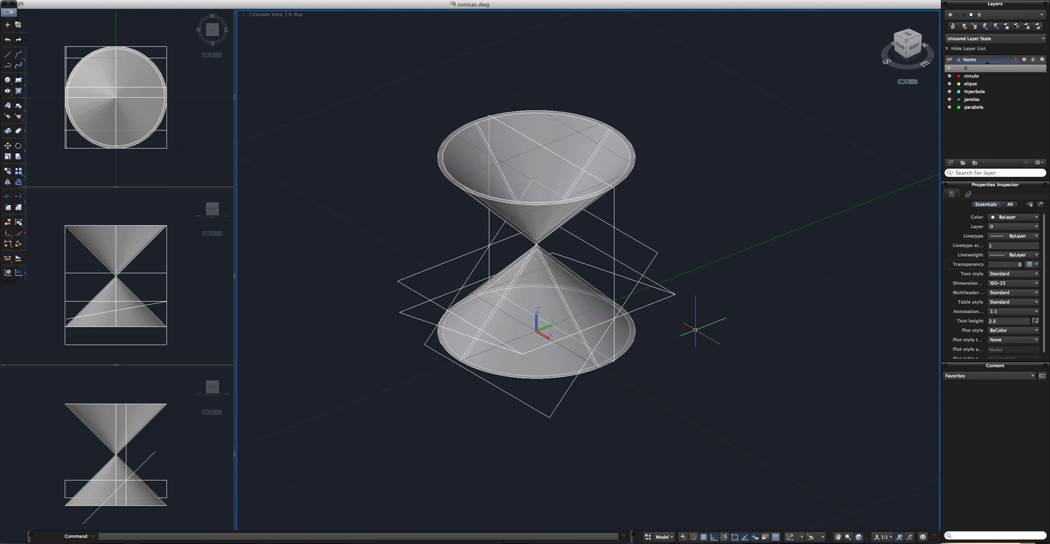
mouse_move(622, 328)
middle_mouse_down("shift")
mouse_move(628, 300)
mouse_move(649, 305)
mouse_move(643, 317)
middle_mouse_up("shift")
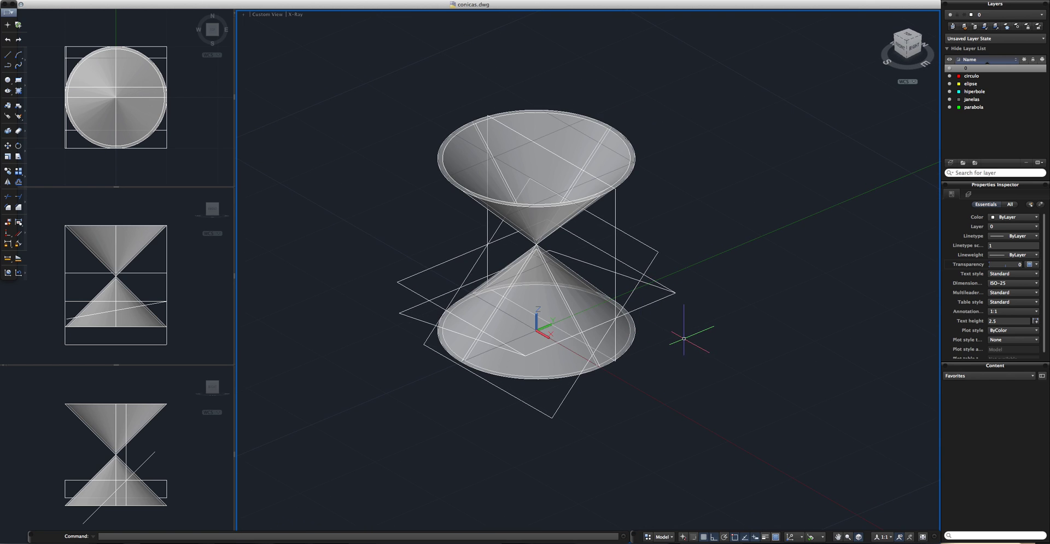
type("s")
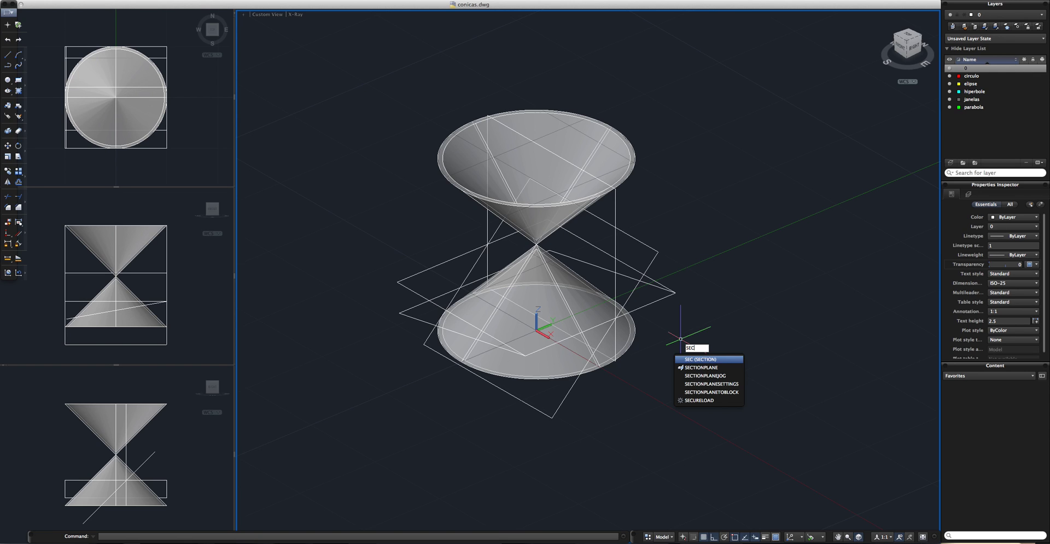
key("Return")
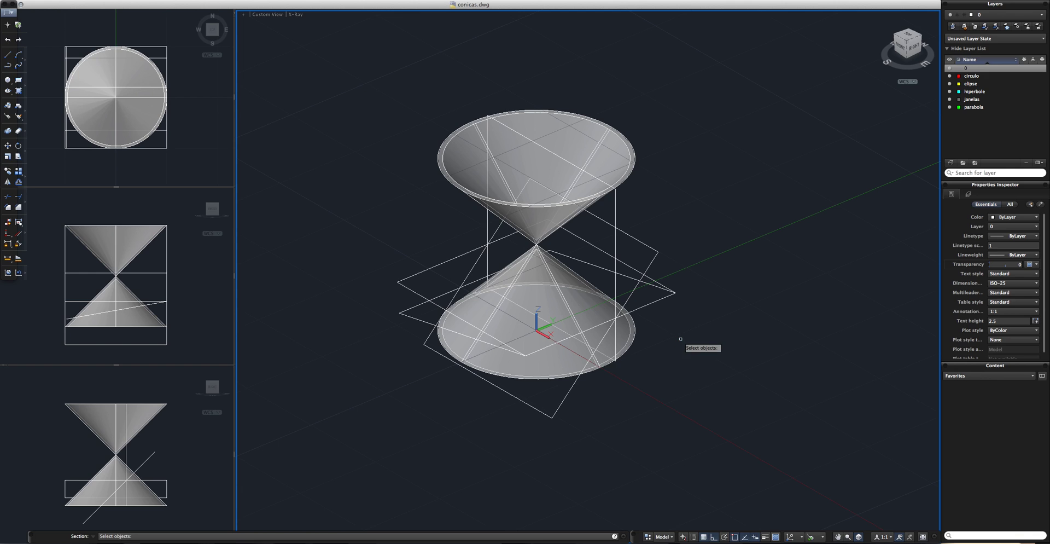
left_click(635, 334)
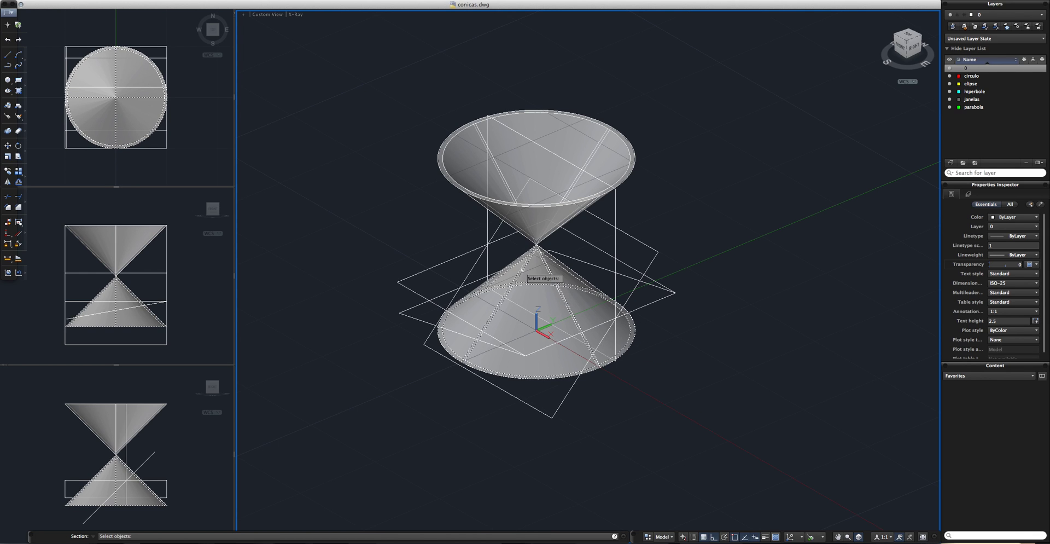
key("Return")
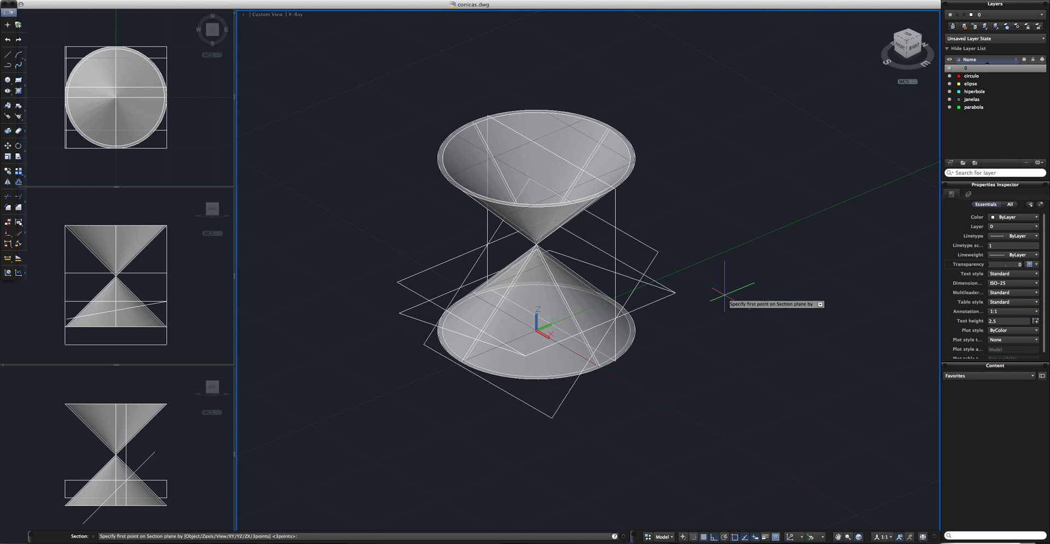
left_click(525, 356)
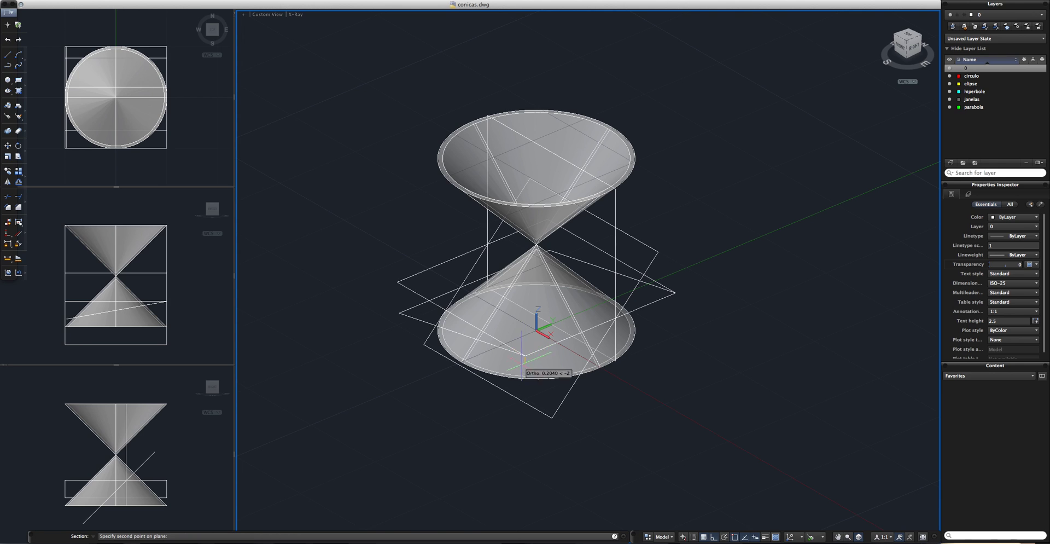
left_click(676, 293)
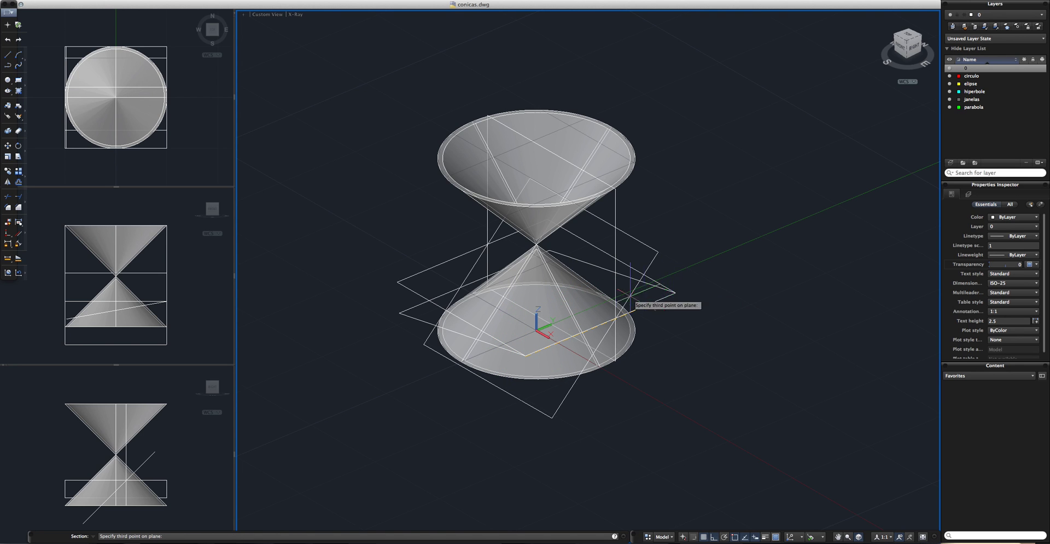
middle_click_drag(700, 261, 552, 262, "shift")
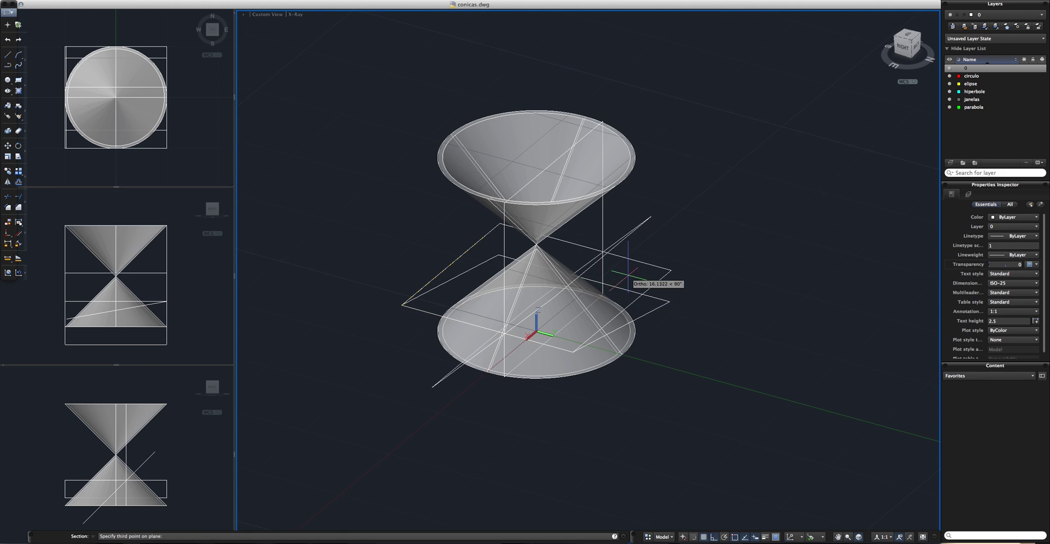
left_click(671, 270)
middle_click_drag(631, 334, 704, 263, "shift")
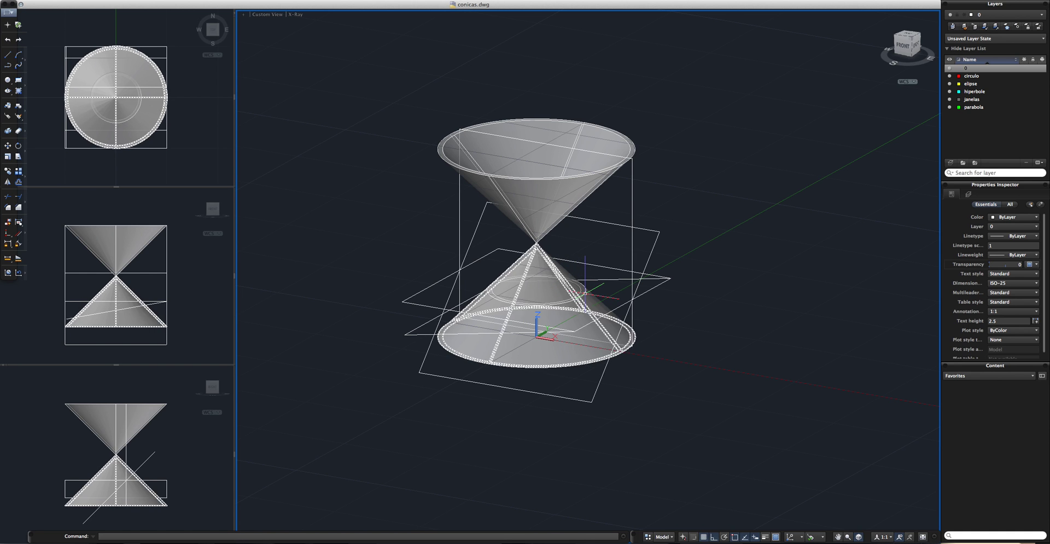
- Move the circular section region to the circulo layer
left_click(583, 287)
right_click(599, 239)
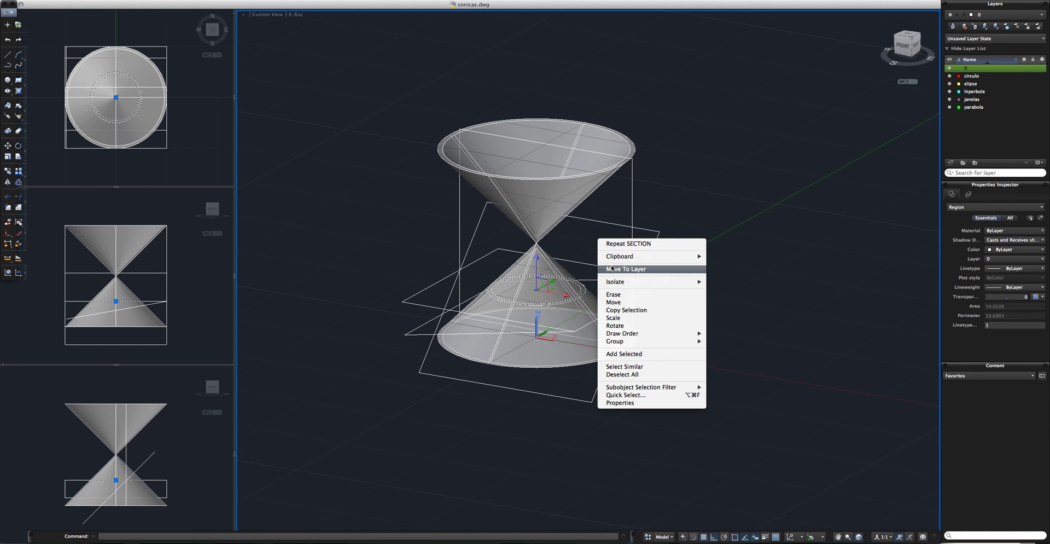
left_click(613, 271)
left_click(483, 147)
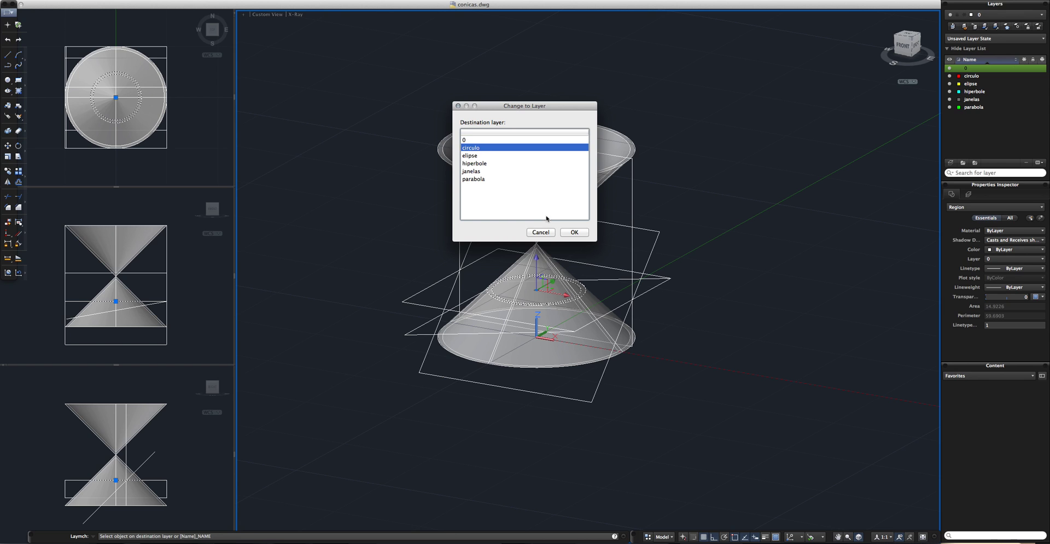
left_click(583, 235)
middle_click_drag(658, 288, 647, 349, "shift")
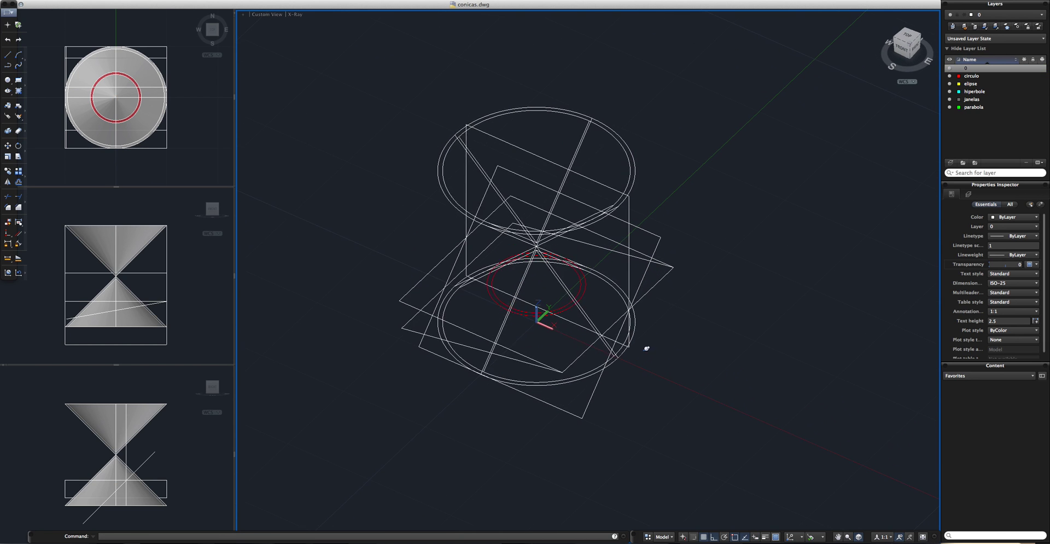
- Orbit to a near-front view and check the inclined cutting plane
key("Escape")
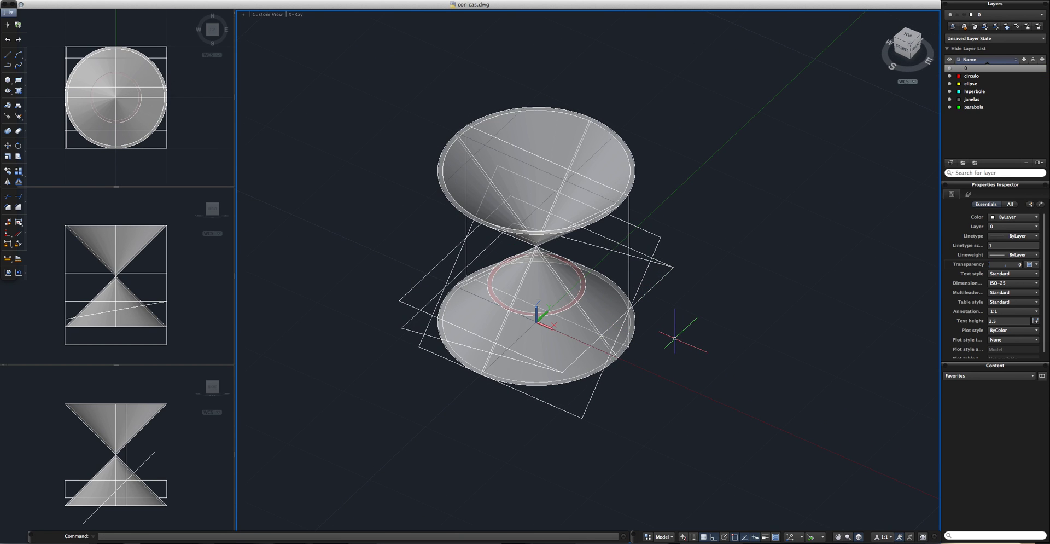
mouse_move(677, 326)
middle_mouse_down("shift")
mouse_move(723, 268)
mouse_move(688, 300)
middle_mouse_up("shift")
scroll(658, 310, "up", 3)
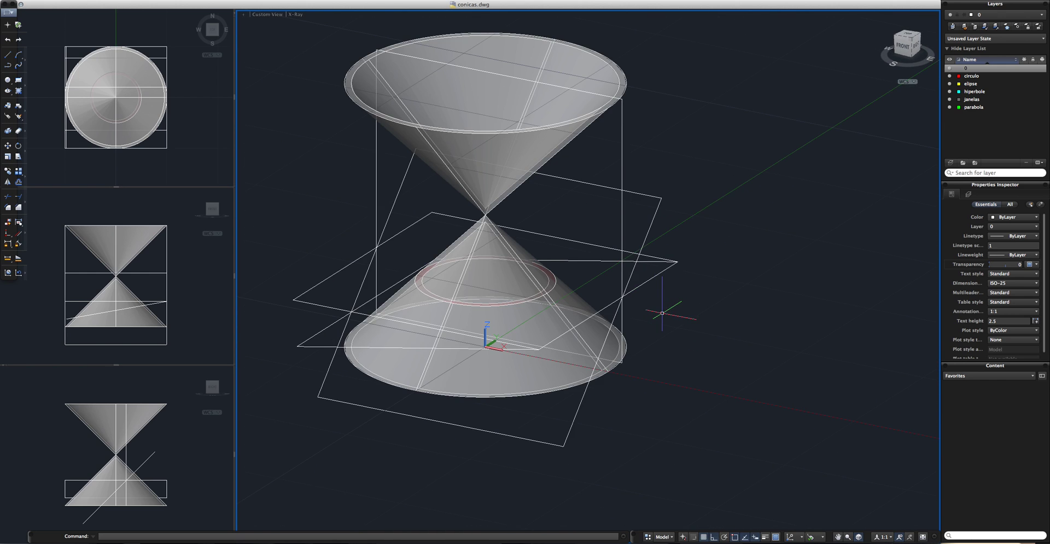
scroll(663, 312, "down", 2)
scroll(662, 313, "up", 2)
left_click(337, 340)
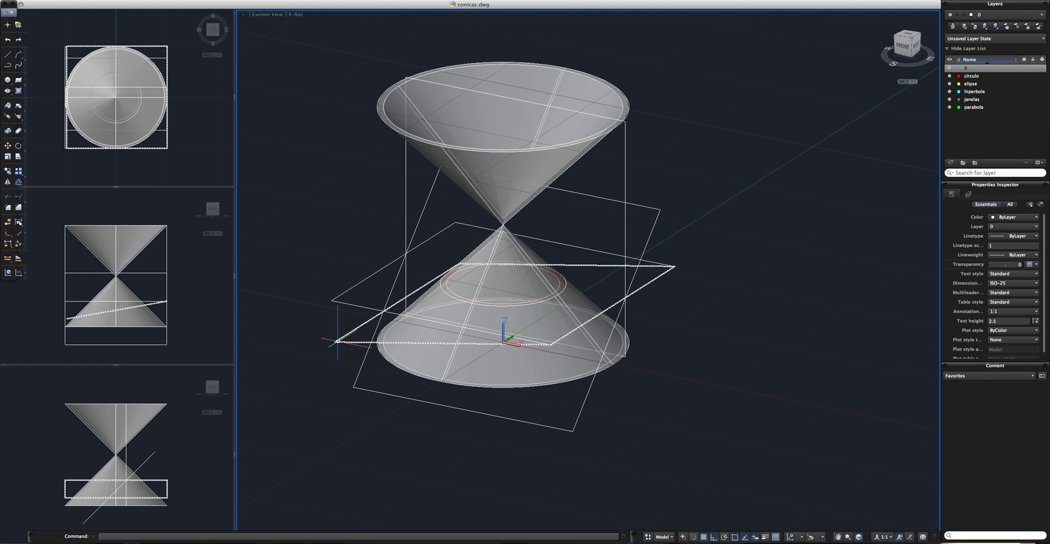
key("Escape")
- Section the lower cone with SEC through three points on the 10°-tilted square
type("sec")
key("Return")
left_click(389, 359)
key("Return")
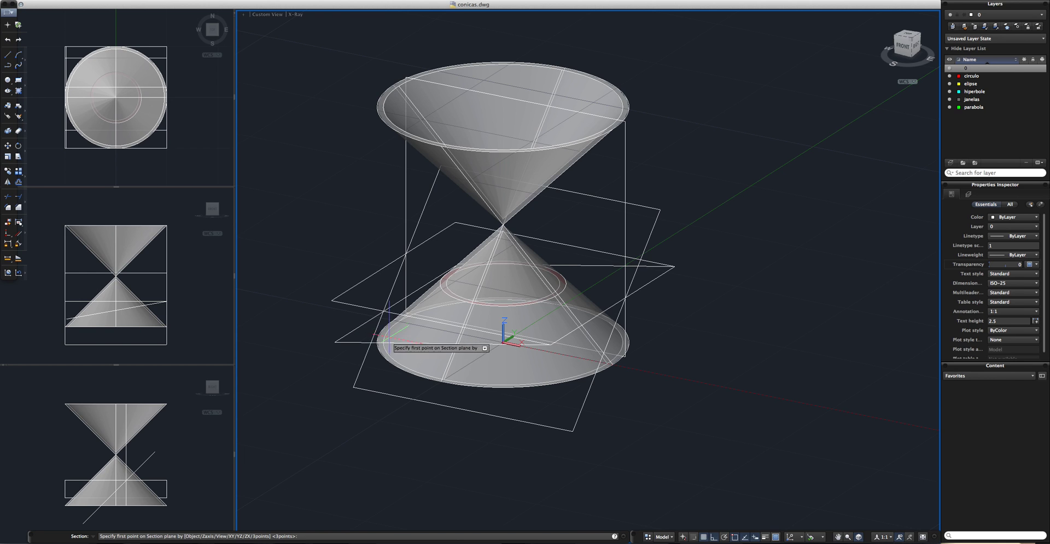
left_click(334, 342)
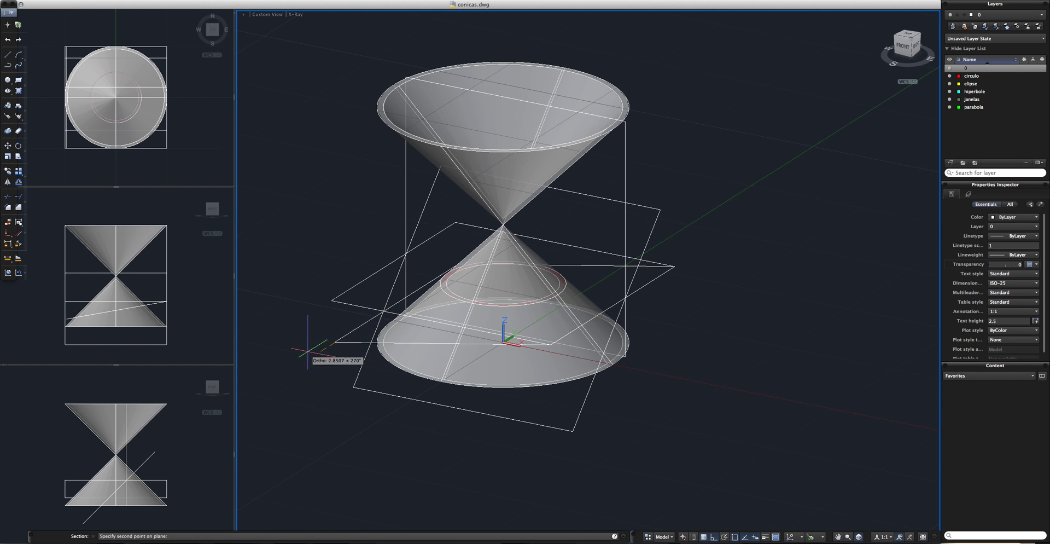
left_click(549, 343)
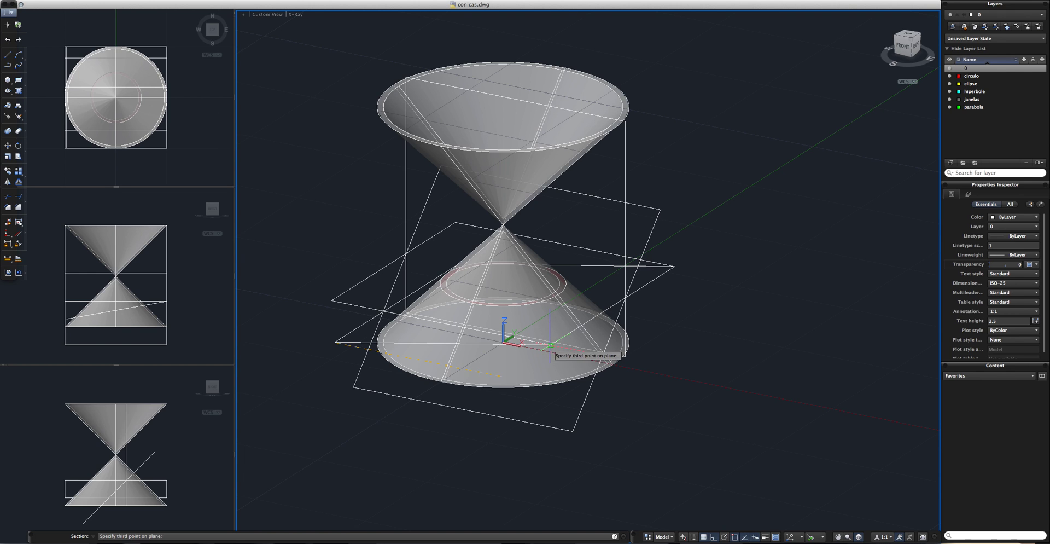
left_click(674, 266)
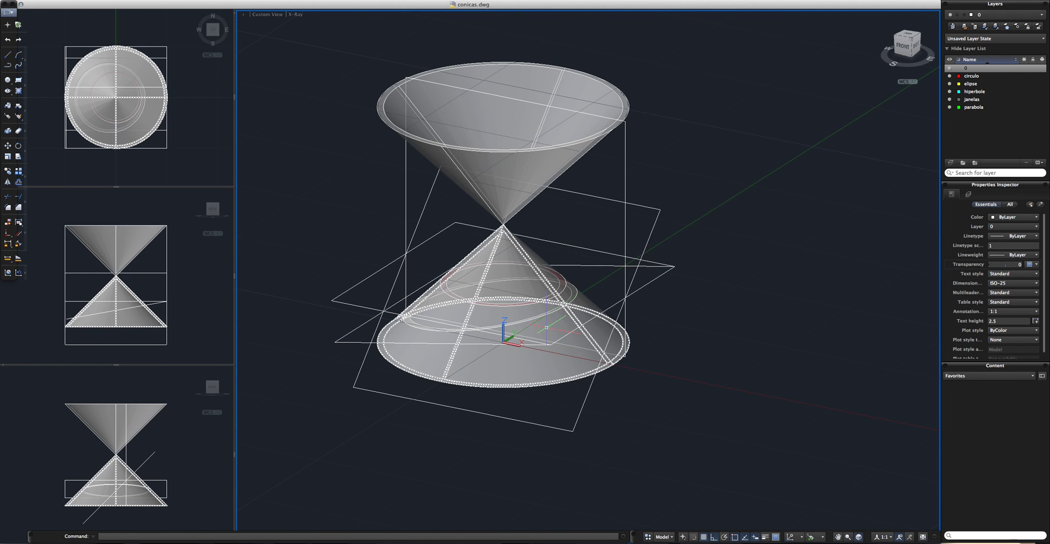
middle_click_drag(398, 346, 468, 337, "shift")
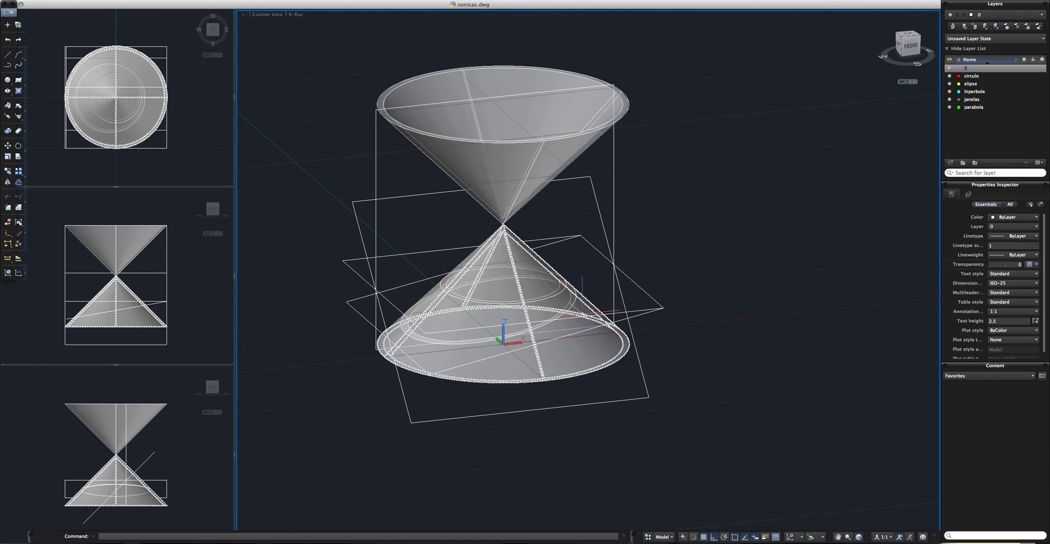
- Move the elliptical section region to the elipse layer
scroll(565, 294, "up", 3)
left_click(563, 289)
right_click(613, 236)
left_click(630, 268)
left_click(475, 156)
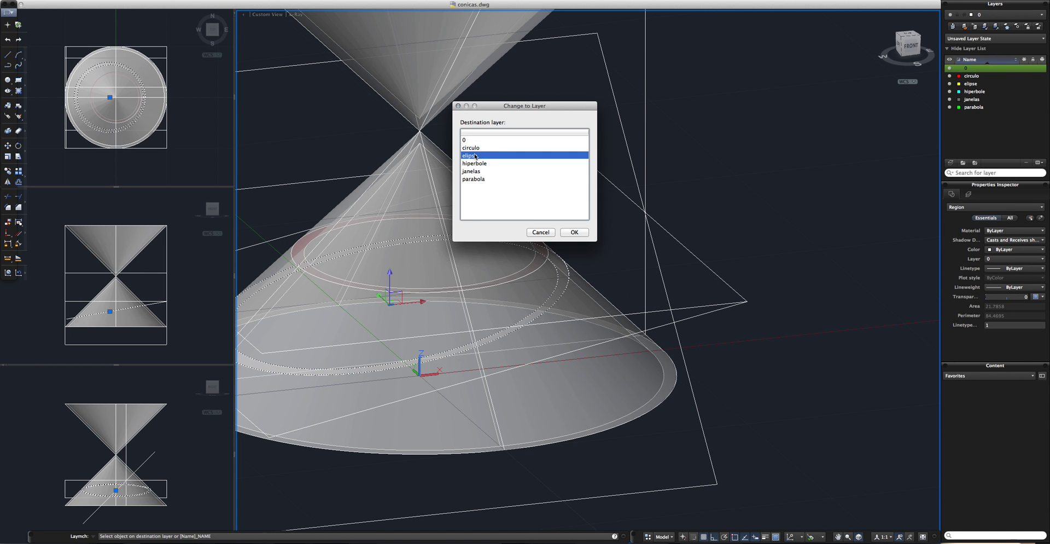
left_click(587, 233)
scroll(606, 241, "down", 3)
mouse_move(661, 254)
middle_mouse_down("shift")
mouse_move(501, 284)
mouse_move(529, 239)
mouse_move(544, 291)
mouse_move(713, 309)
mouse_move(687, 294)
middle_mouse_up("shift")
scroll(691, 298, "up", 2)
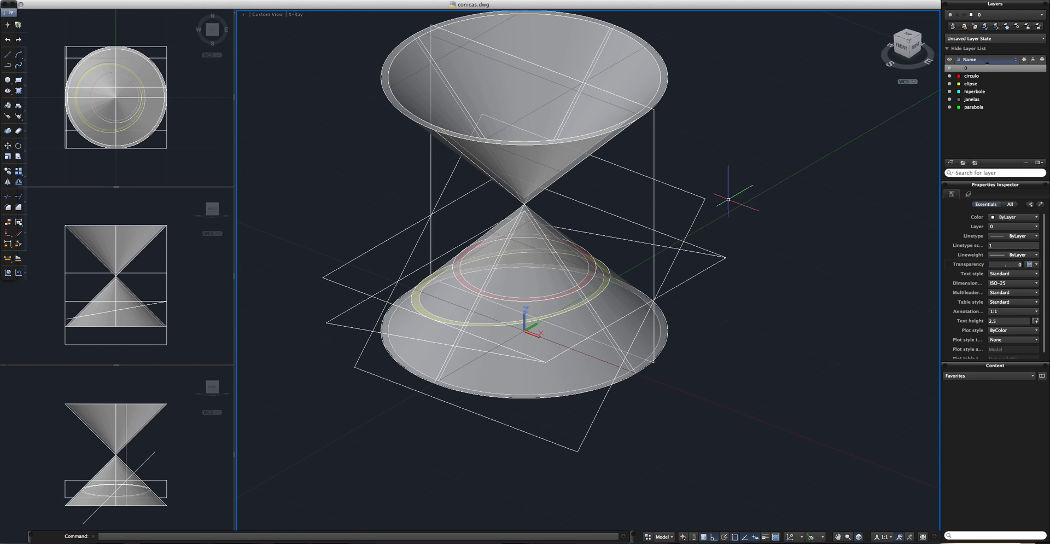
- With parabola as current layer, section the lower cone through three points on the steep plane
double_click(974, 107)
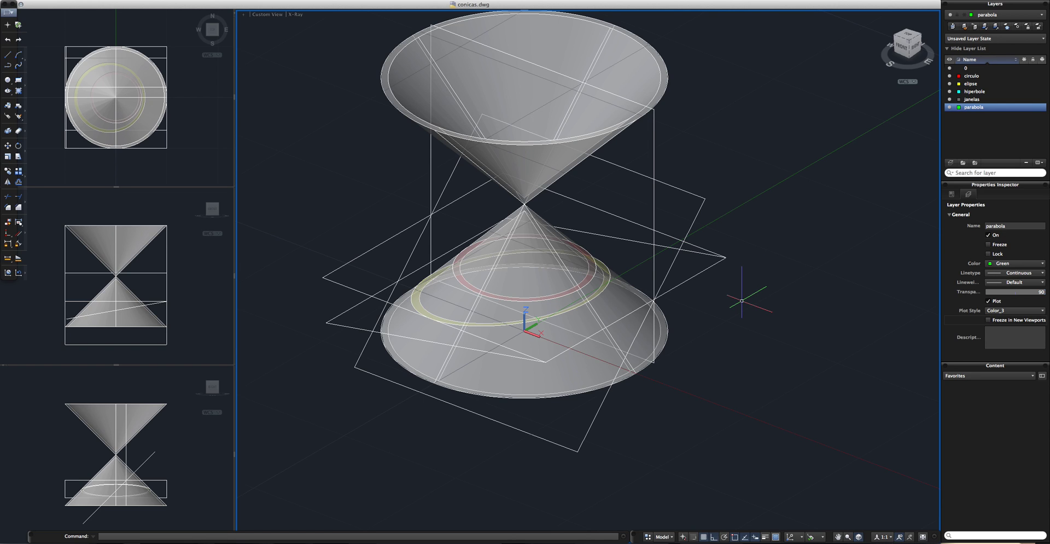
type("s")
key("Return")
left_click(580, 383)
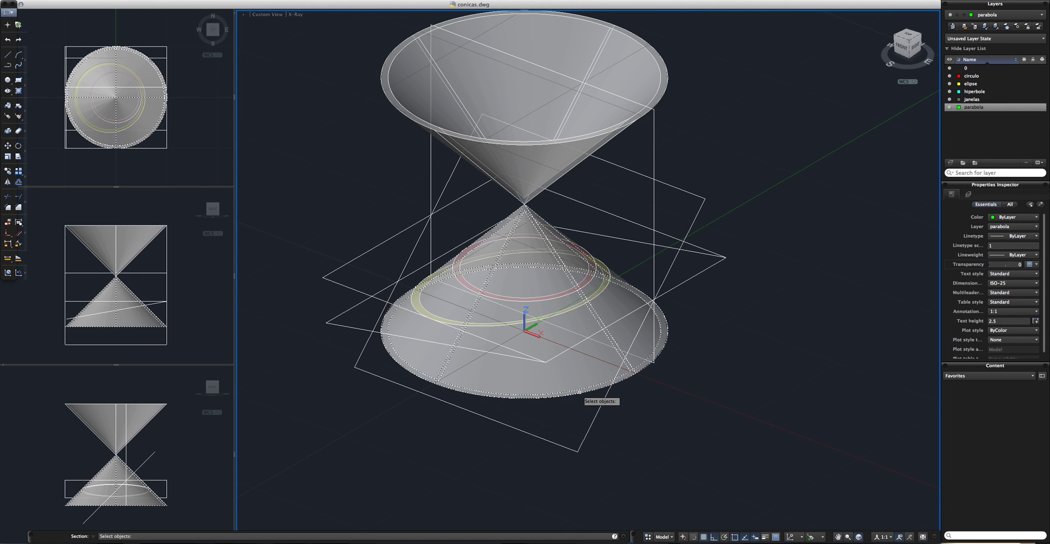
key("Return")
left_click(577, 451)
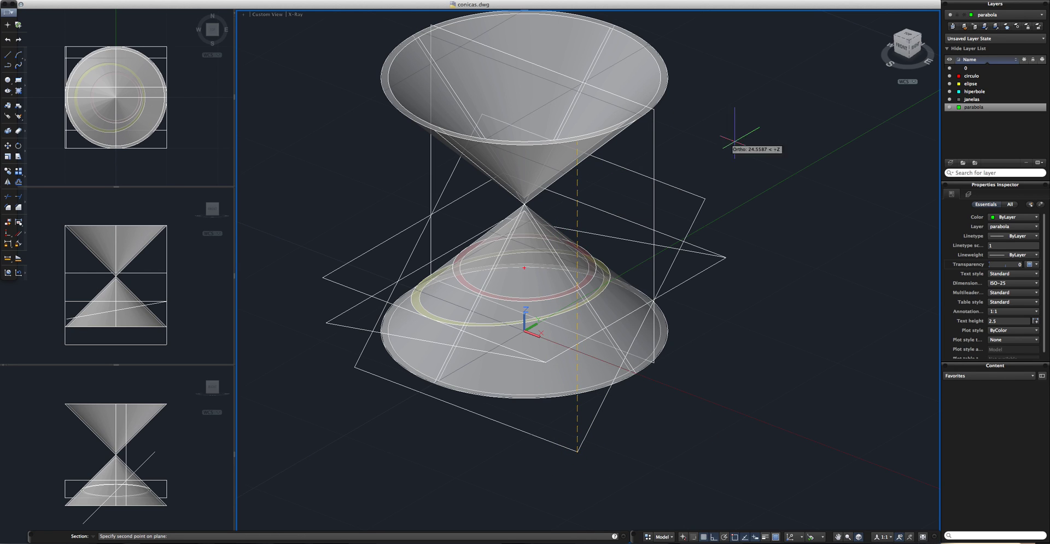
left_click(711, 192)
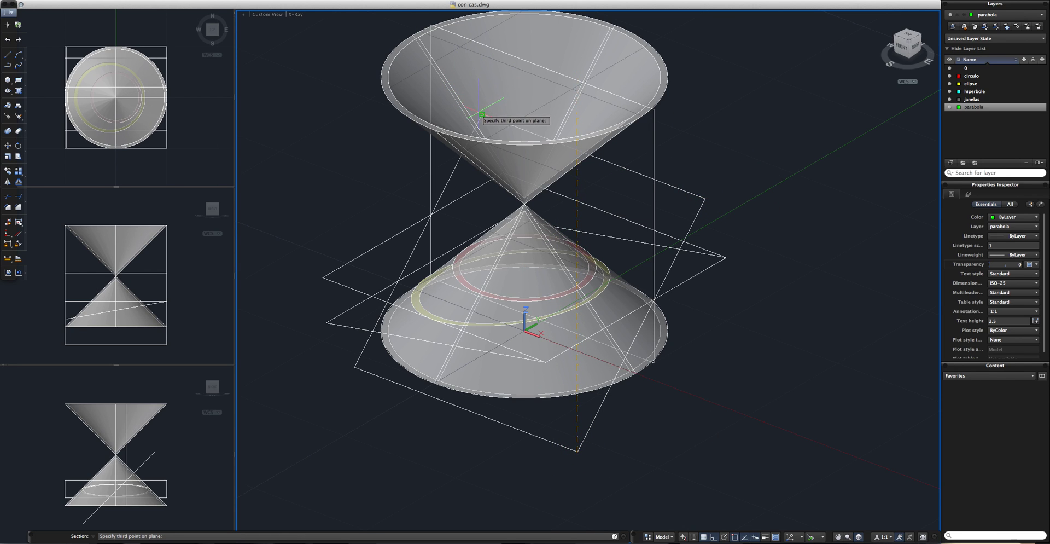
middle_click_drag(479, 113, 591, 111, "shift")
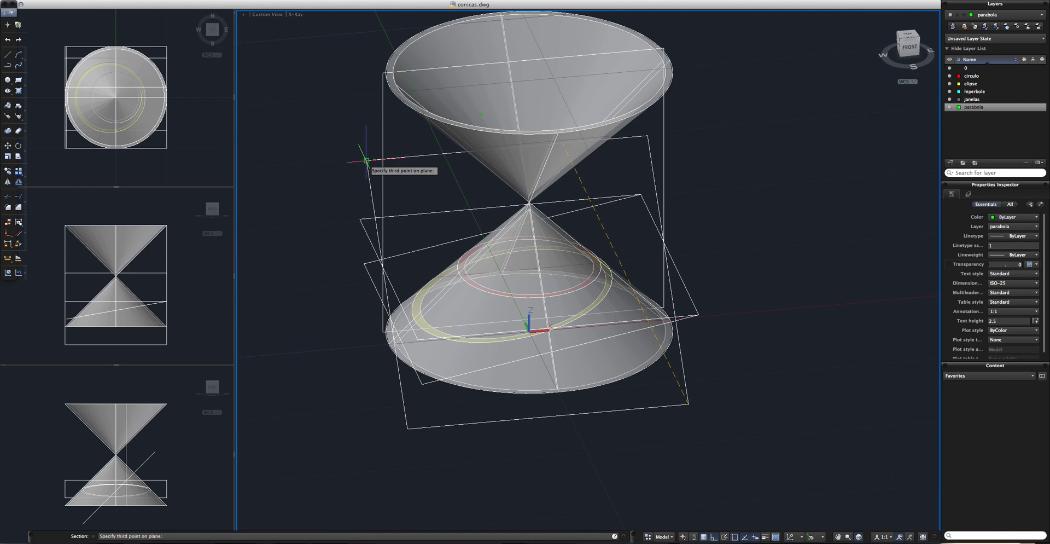
left_click(377, 161)
- Orbit around the cones to inspect the green parabola section
middle_click_drag(715, 227, 618, 225, "shift")
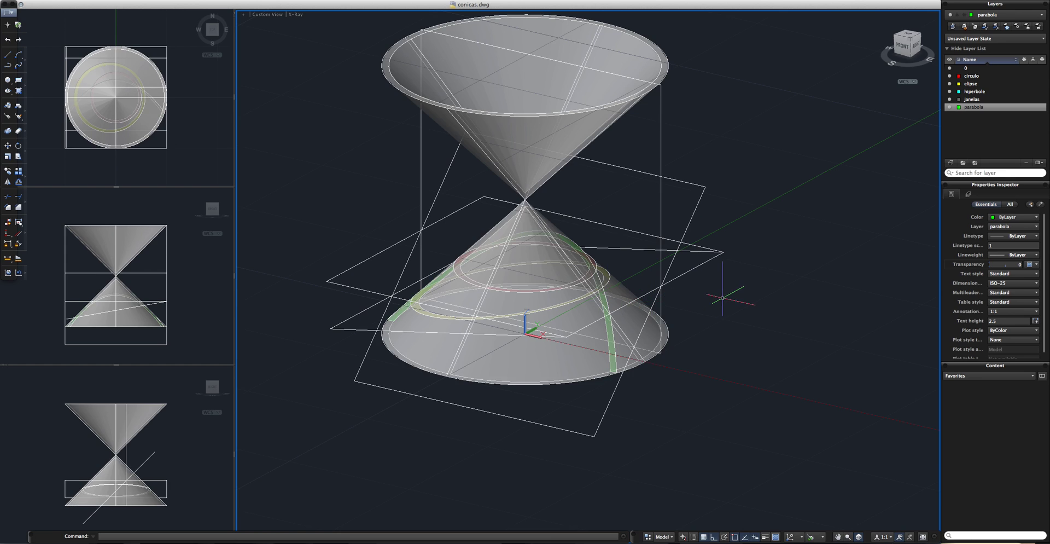
scroll(719, 296, "down", 2)
scroll(703, 298, "up", 4)
scroll(704, 292, "down", 3)
mouse_move(706, 289)
middle_mouse_down("shift")
mouse_move(574, 251)
mouse_move(718, 305)
middle_mouse_up("shift")
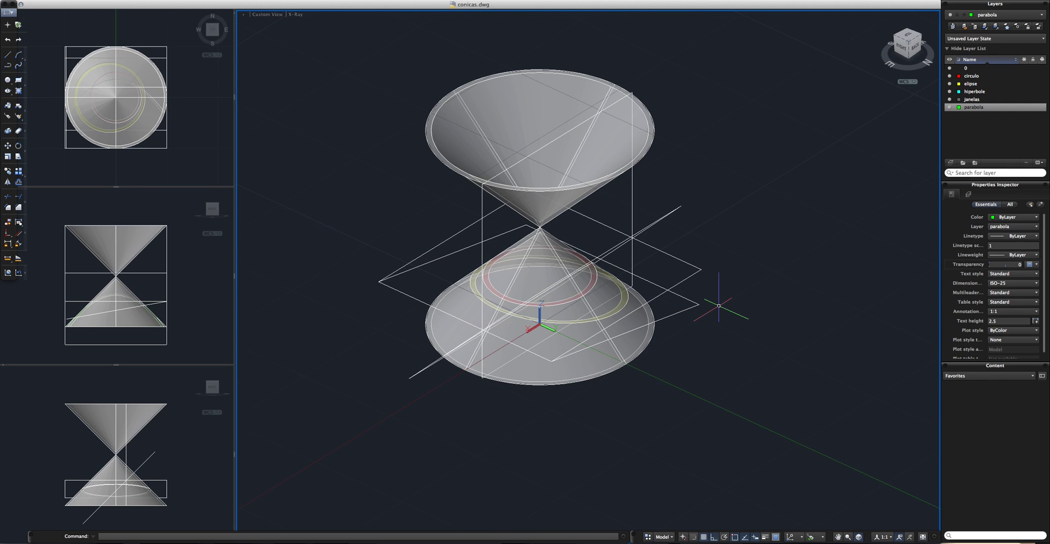
- Make hiperbole the current layer and choose the cone as the solid to section
left_click(975, 91)
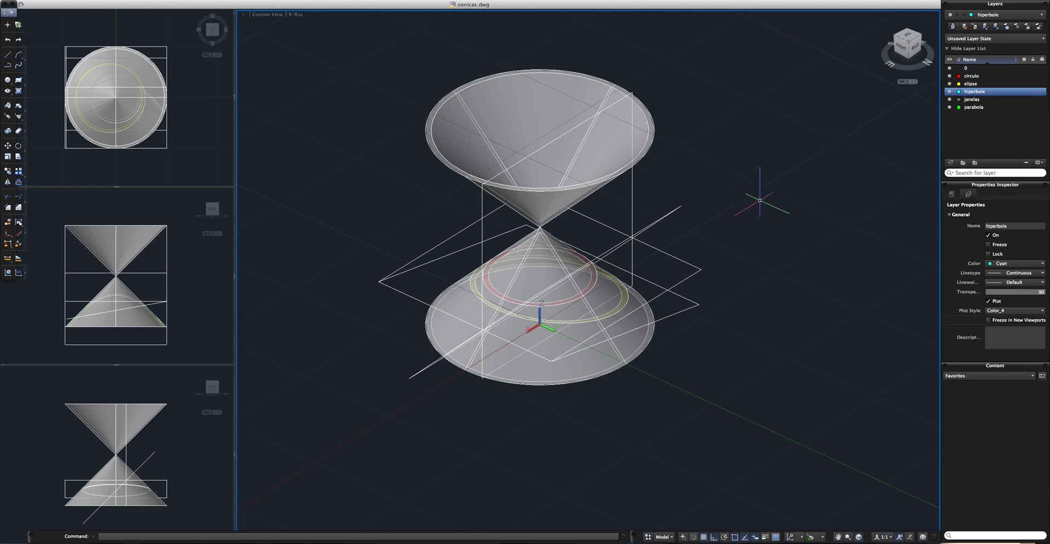
mouse_move(724, 309)
middle_mouse_down("shift")
mouse_move(715, 293)
mouse_move(737, 313)
middle_mouse_up("shift")
type("c")
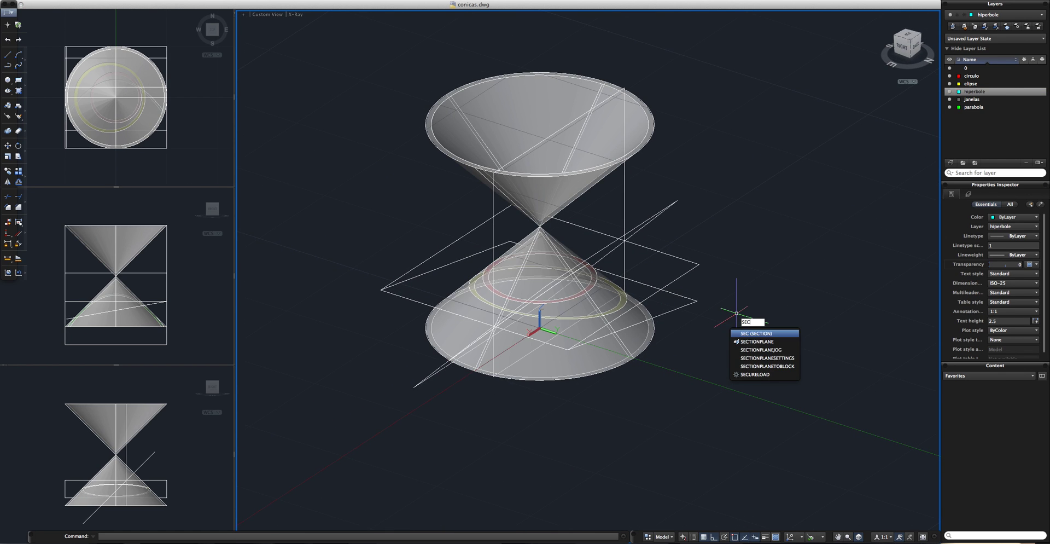
key("Return")
left_click(599, 374)
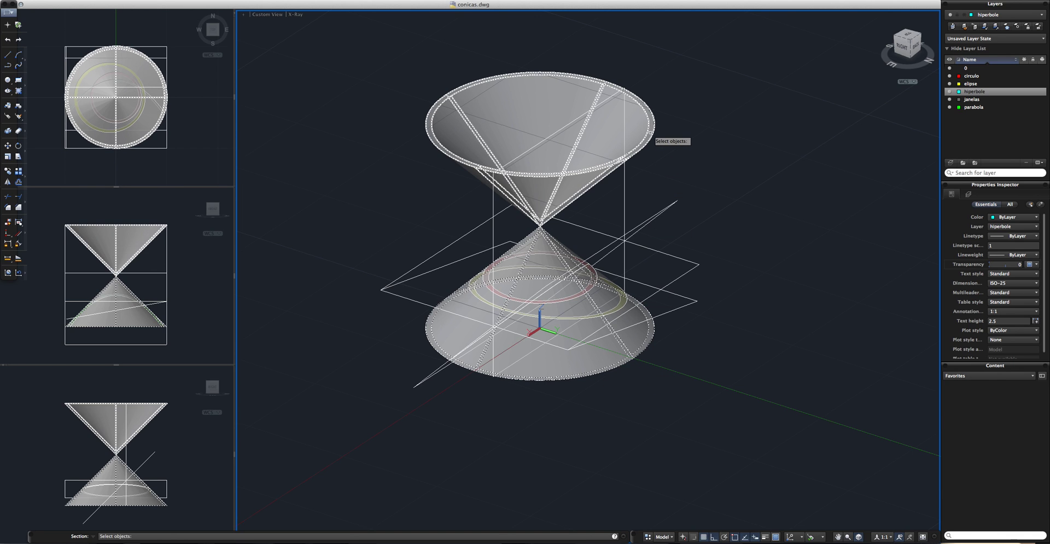
key("Return")
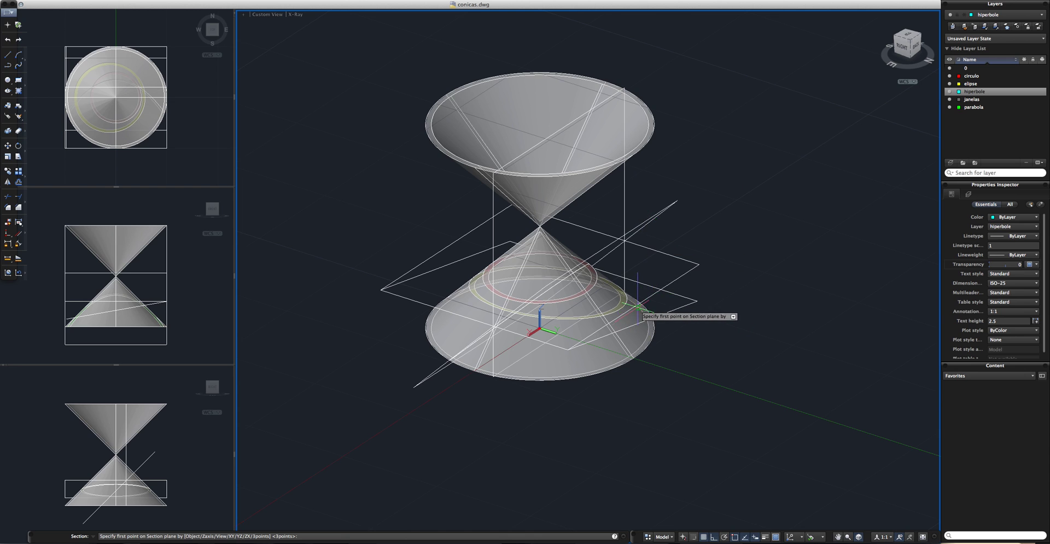
- Define the section plane with three points on the upright cutting rectangle
scroll(623, 301, "up", 10)
scroll(592, 282, "up", 2)
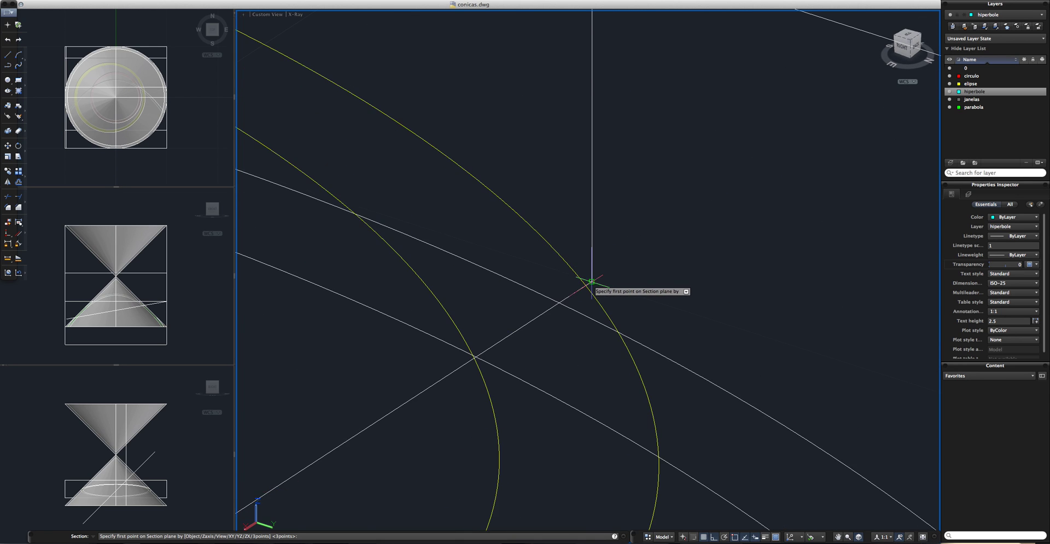
left_click(591, 283)
scroll(602, 284, "down", 5)
scroll(604, 285, "down", 5)
scroll(626, 244, "up", 5)
scroll(626, 202, "up", 4)
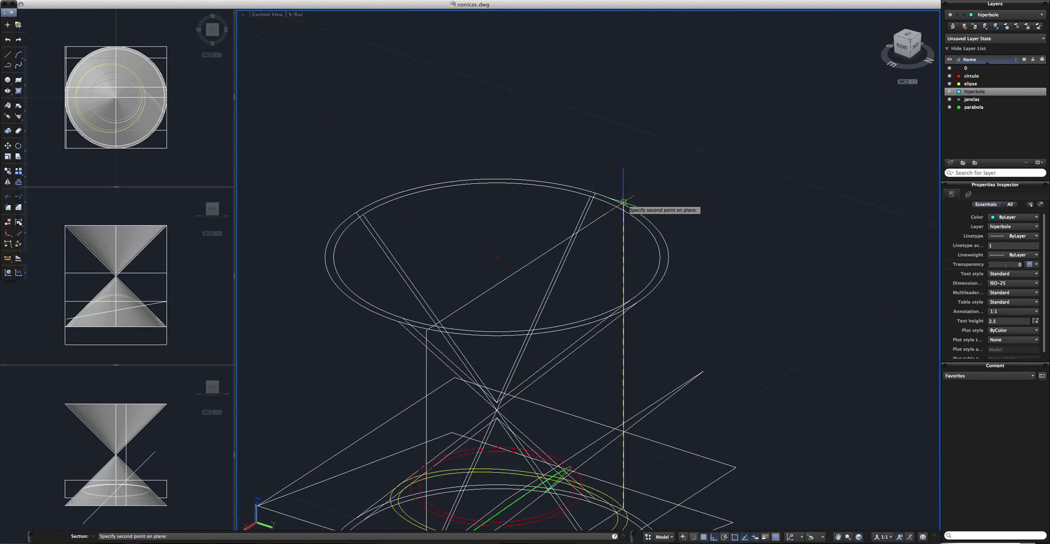
left_click(624, 202)
scroll(656, 203, "down", 5)
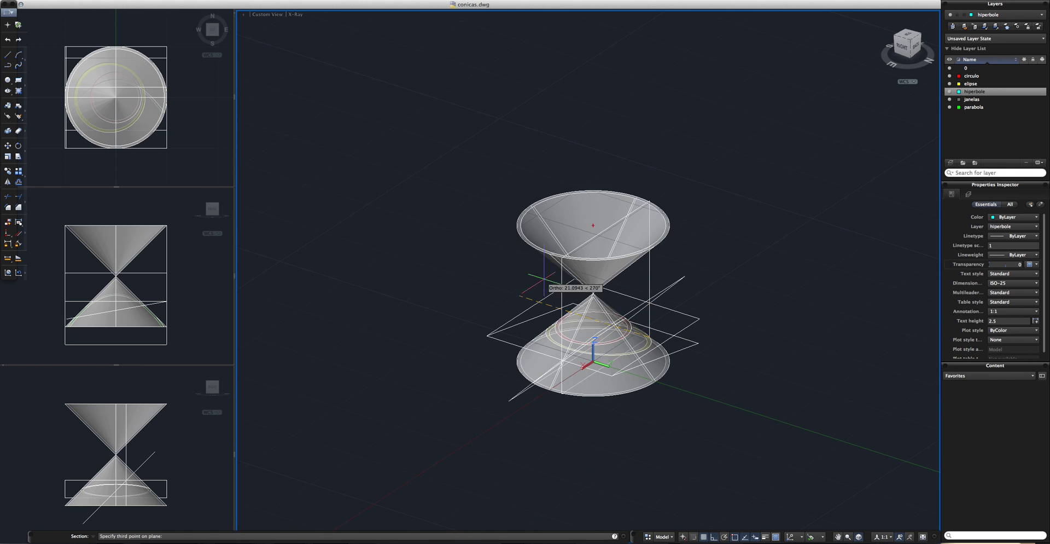
scroll(651, 213, "up", 5)
left_click(576, 224)
scroll(572, 230, "down", 6)
scroll(631, 294, "up", 3)
- Orbit the model to inspect the cyan hyperbola sections on both cones
mouse_move(631, 294)
middle_mouse_down("shift")
mouse_move(543, 255)
mouse_move(481, 272)
middle_mouse_up("shift")
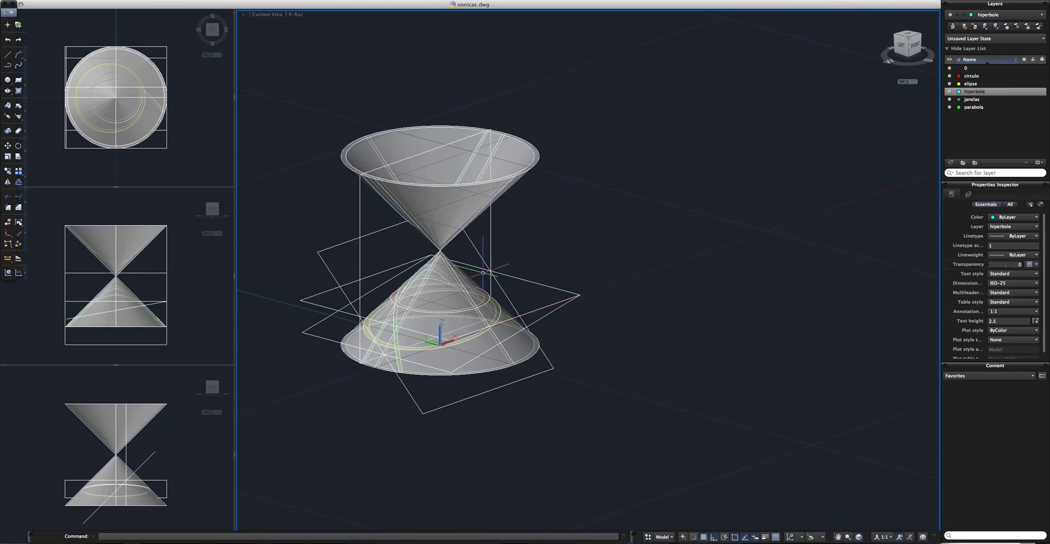
mouse_move(614, 163)
middle_mouse_down("shift")
mouse_move(534, 223)
mouse_move(417, 274)
mouse_move(436, 277)
mouse_move(437, 251)
mouse_move(497, 211)
mouse_move(575, 213)
mouse_move(550, 193)
middle_mouse_up("shift")
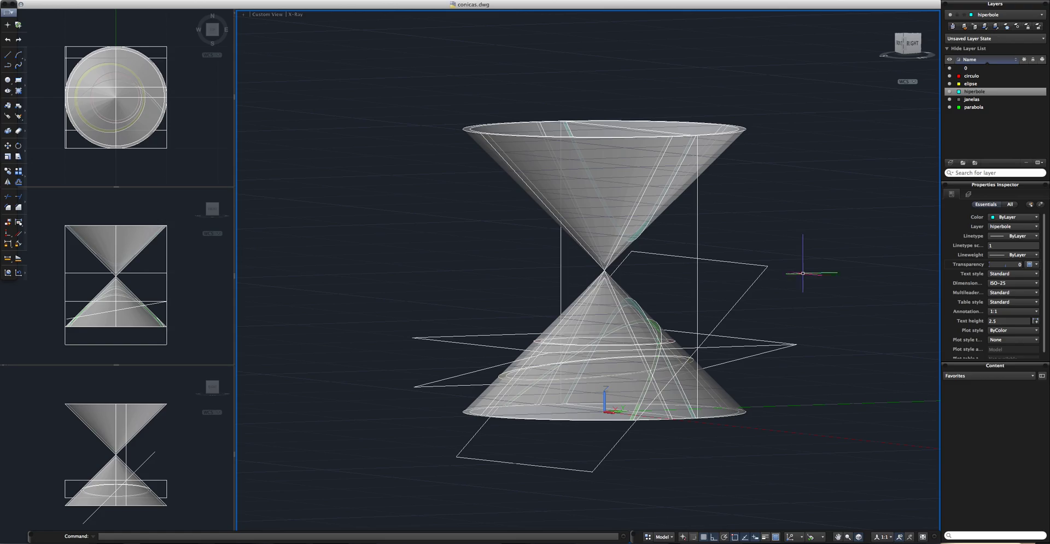
middle_click_drag(812, 284, 723, 268, "shift")
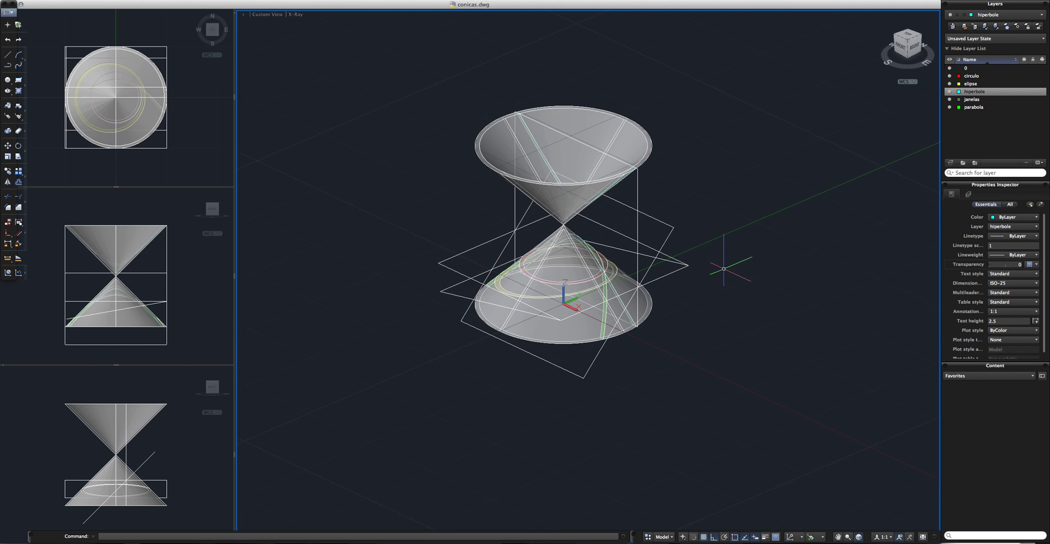